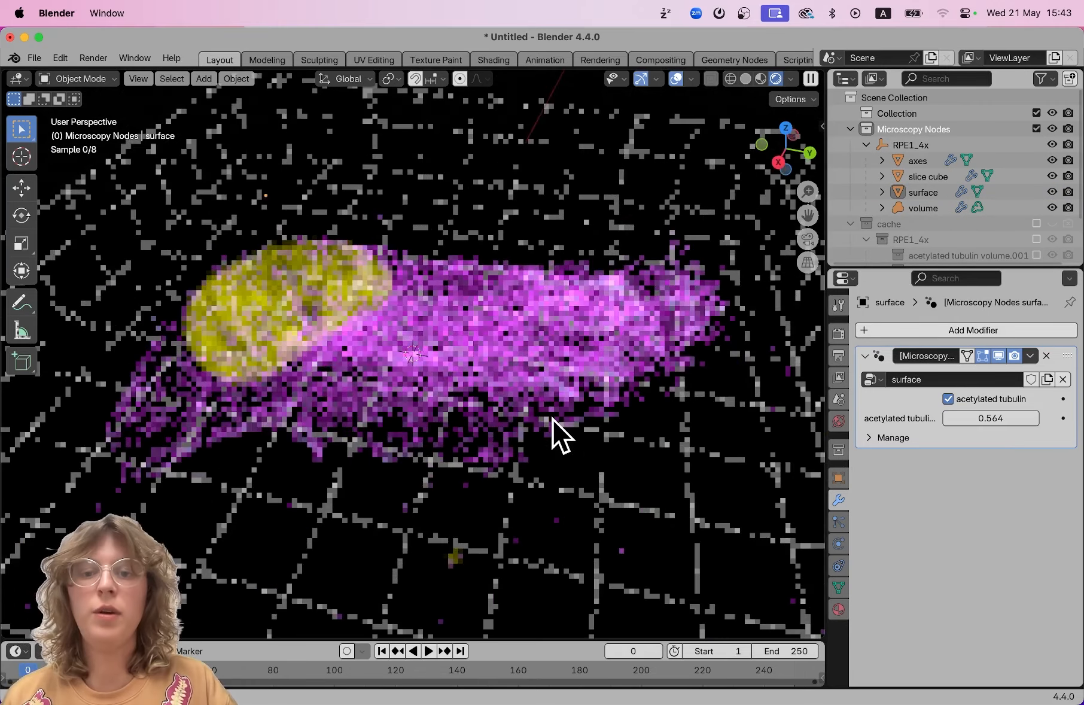
# Add a camera to the scene, with the whole cell framed in the viewport.
pyautogui.scroll(-5, 553, 419)
pyautogui.scroll(5, 553, 418)
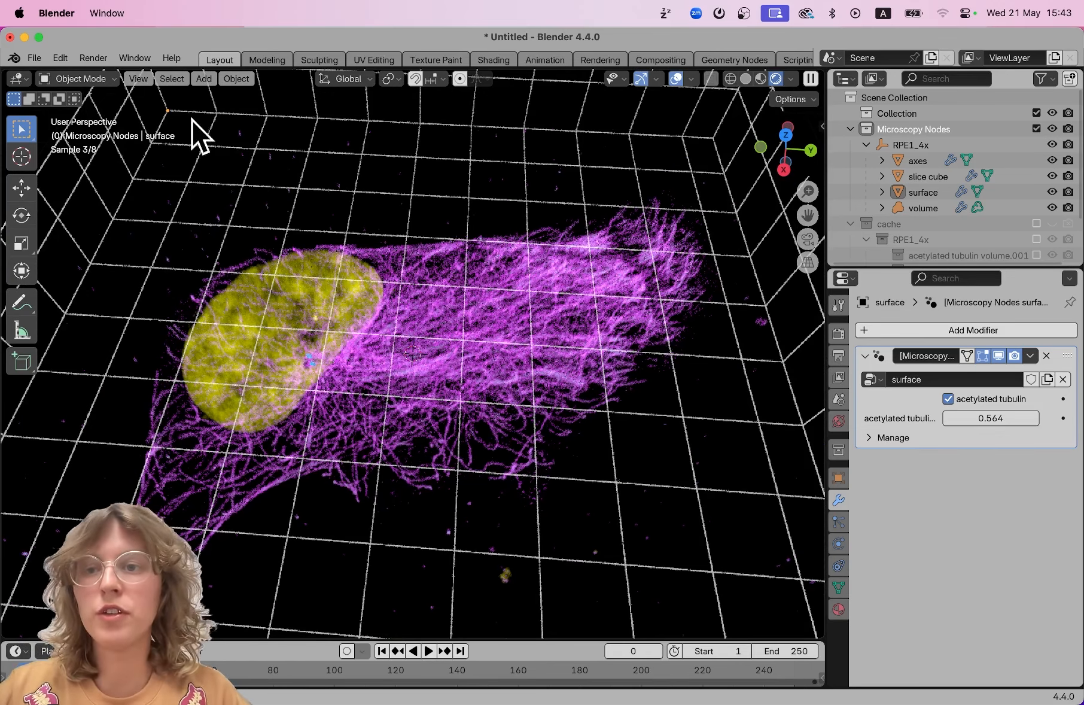
pyautogui.click(204, 79)
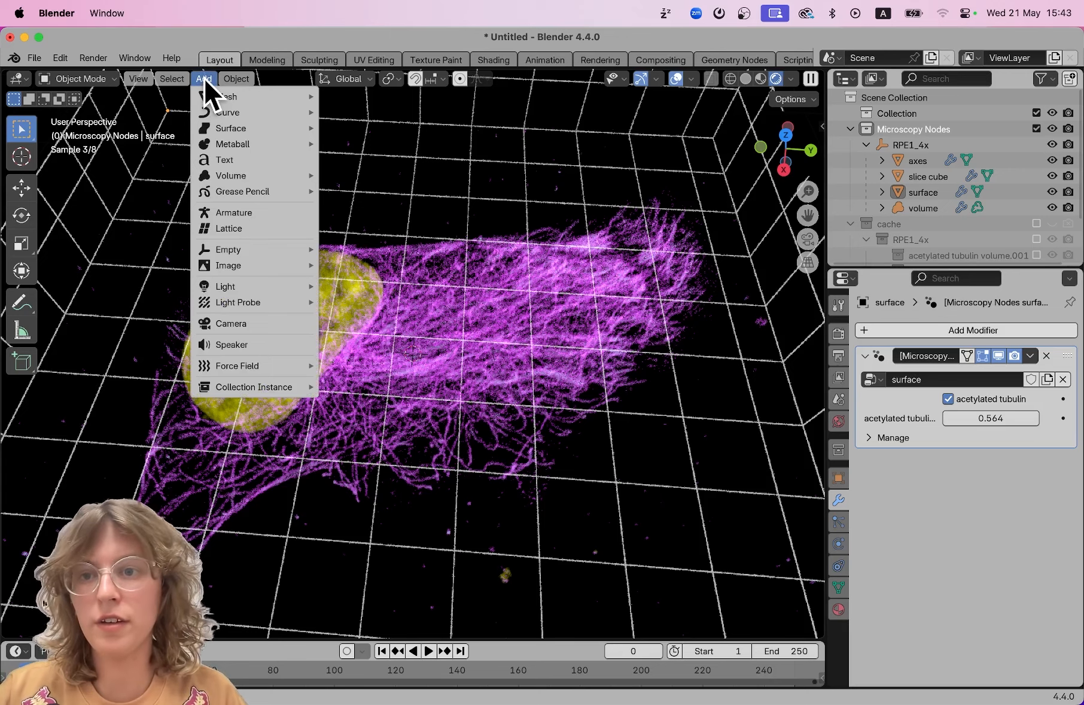
pyautogui.click(259, 322)
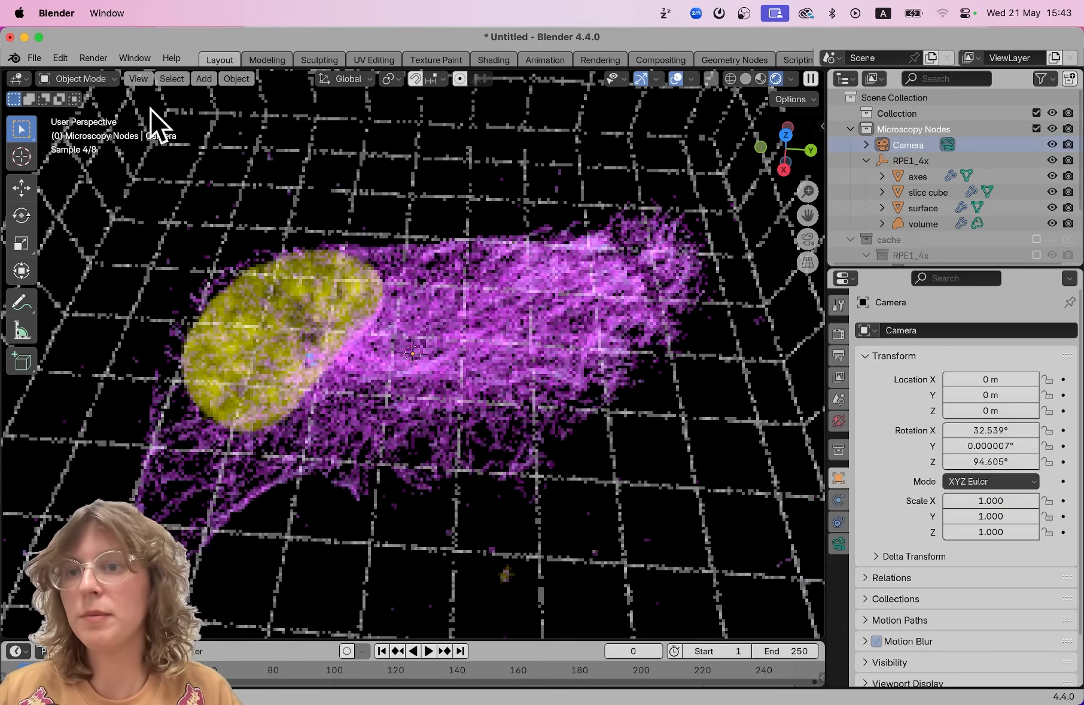
# Align the active camera to the current view, and check the result by leaving and re-entering the camera view.
pyautogui.click(132, 80)
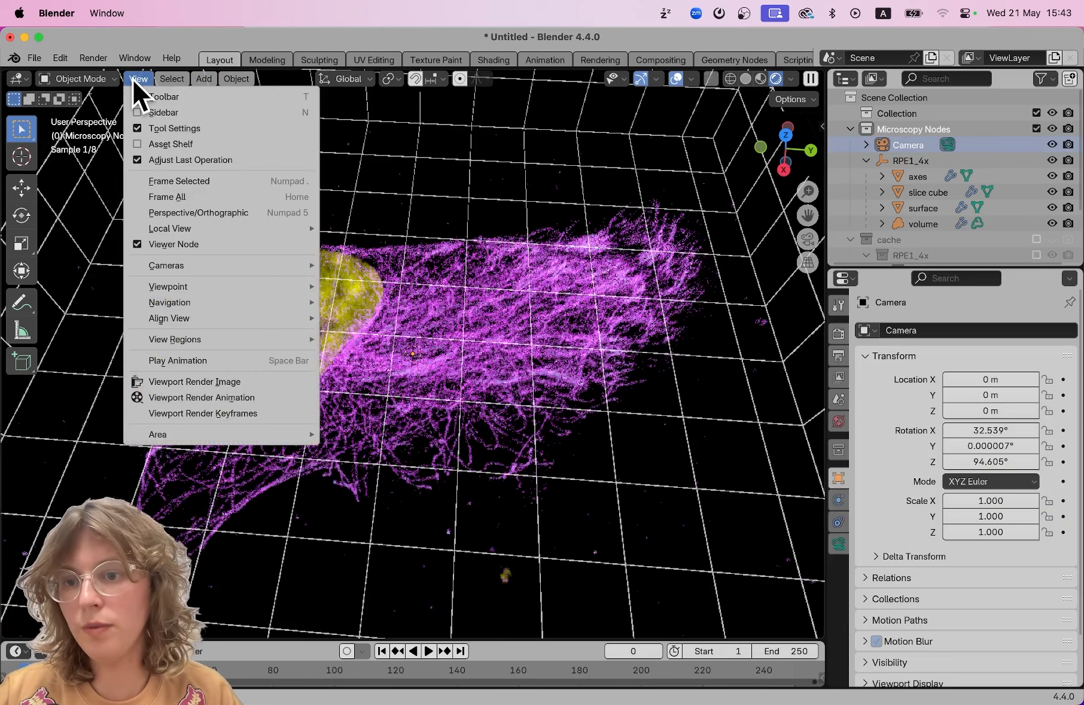
pyautogui.moveTo(163, 316)
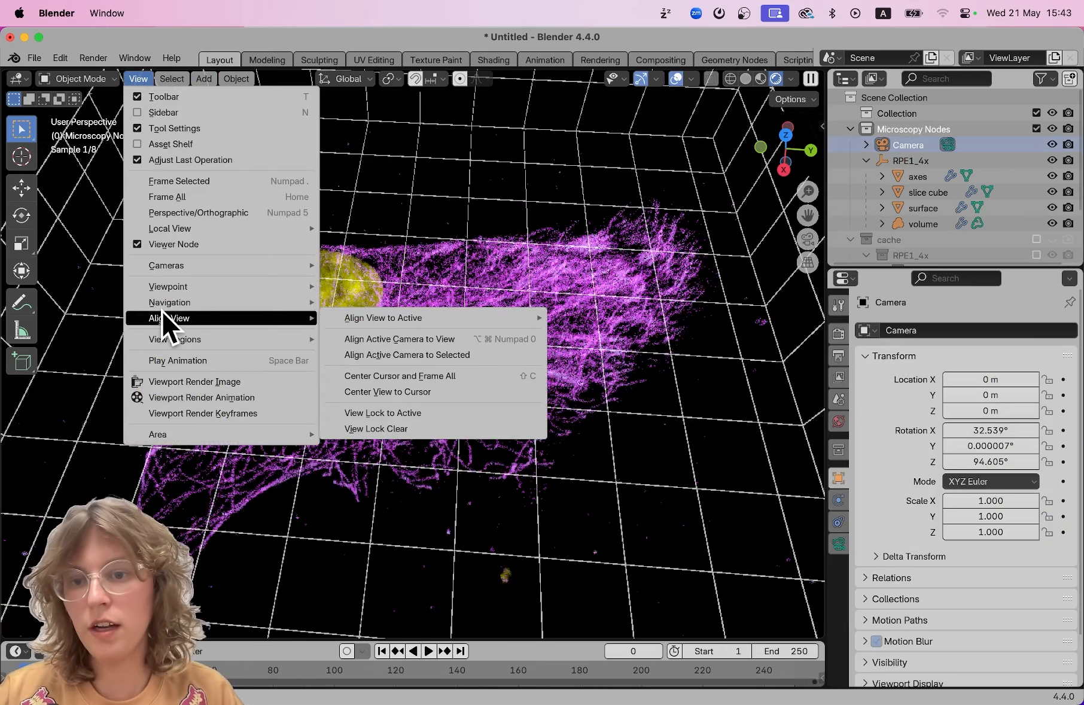
pyautogui.click(357, 334)
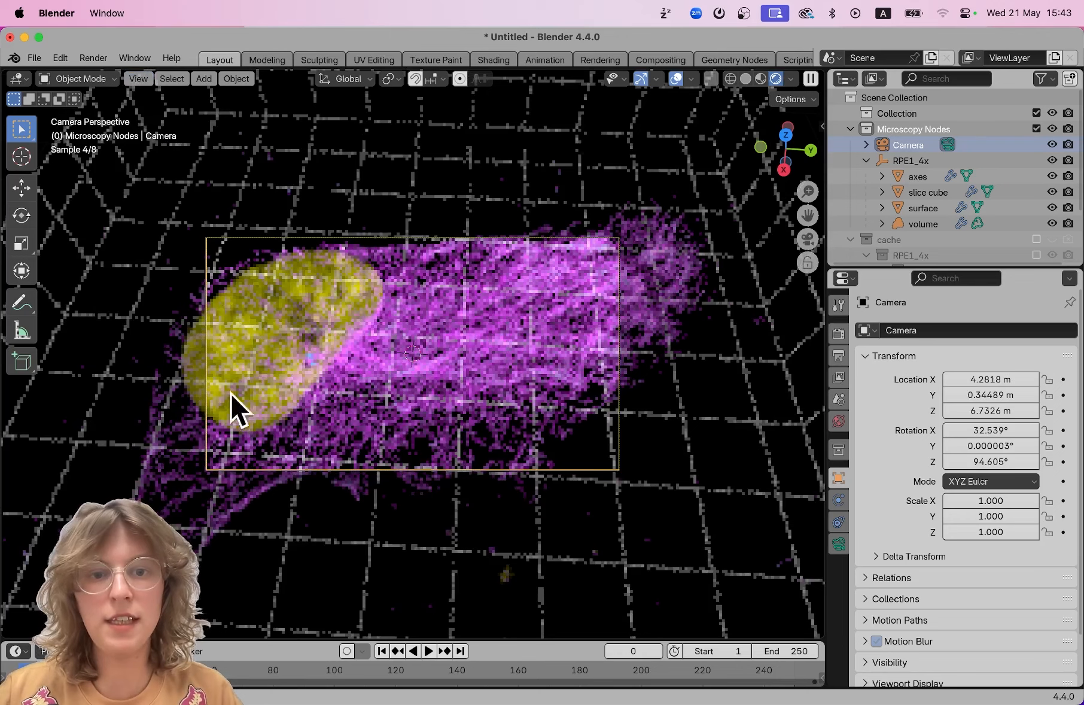
pyautogui.click(809, 239)
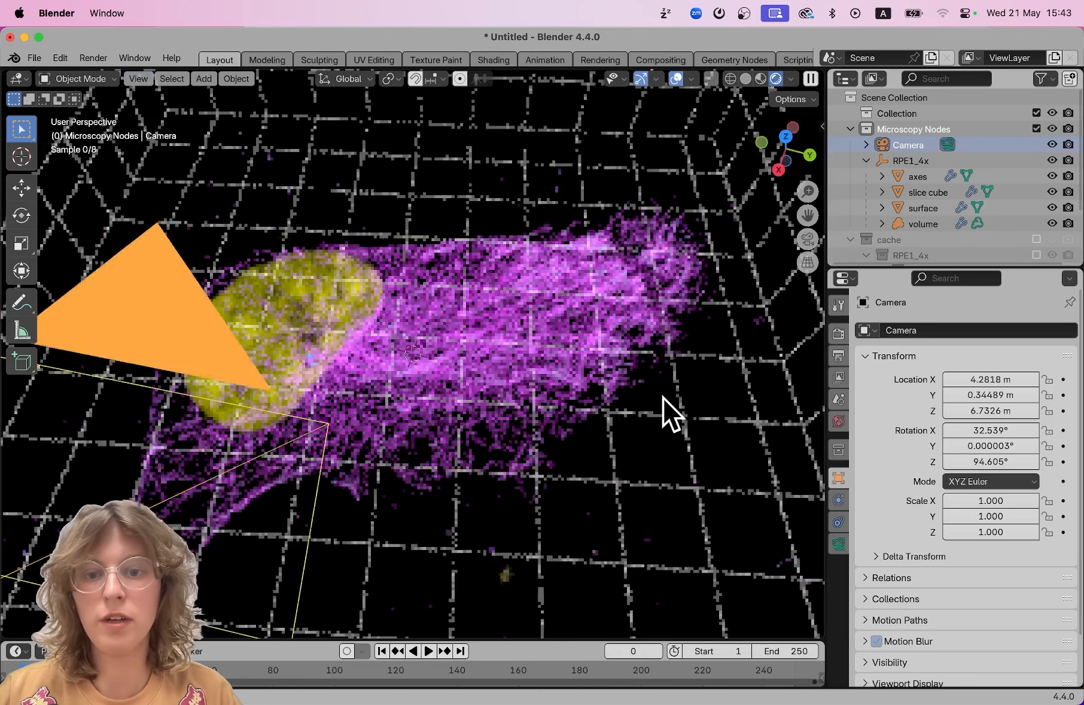
pyautogui.click(807, 247)
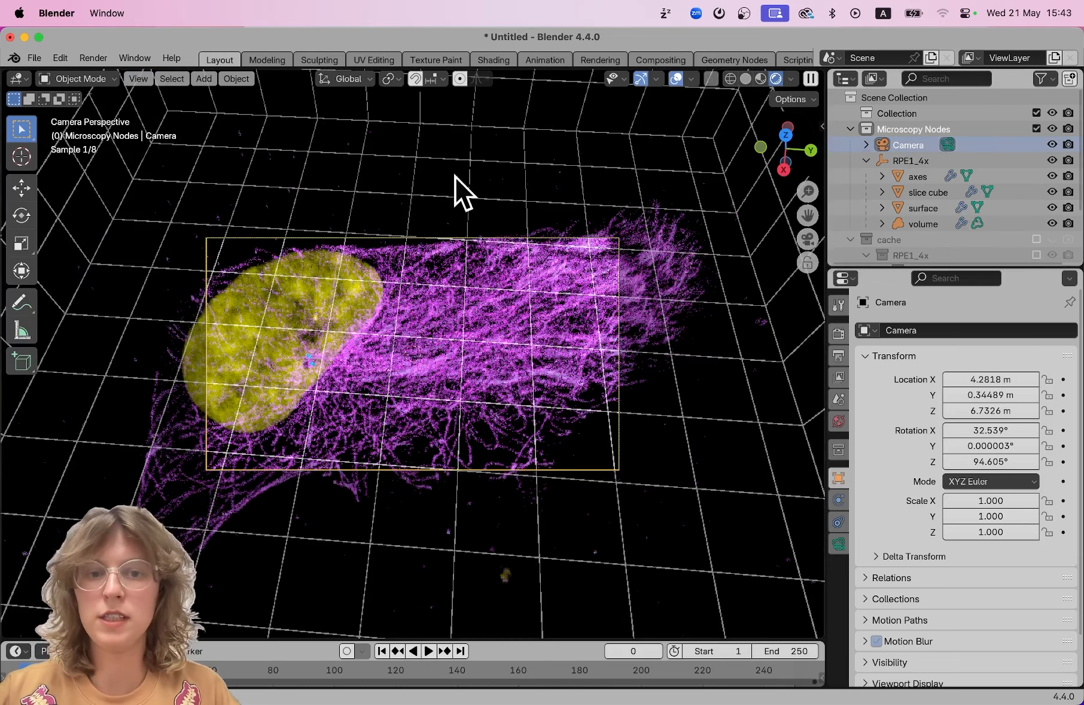
# Add a second camera and make it the scene's active camera.
pyautogui.click(208, 78)
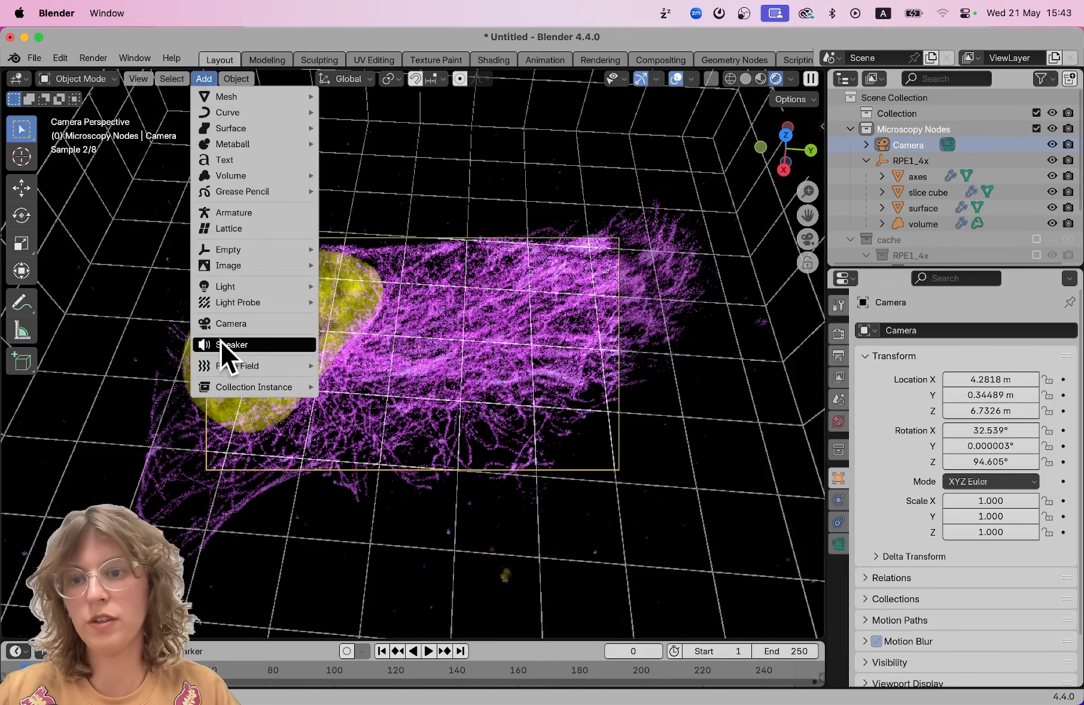
pyautogui.click(229, 324)
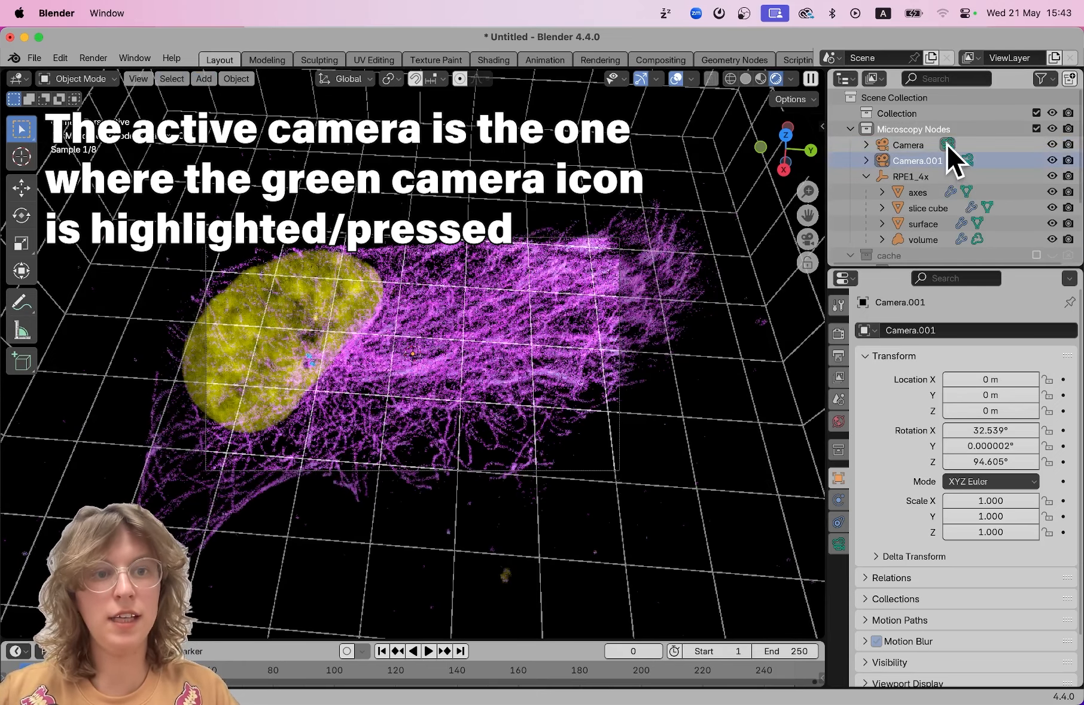
pyautogui.click(967, 160)
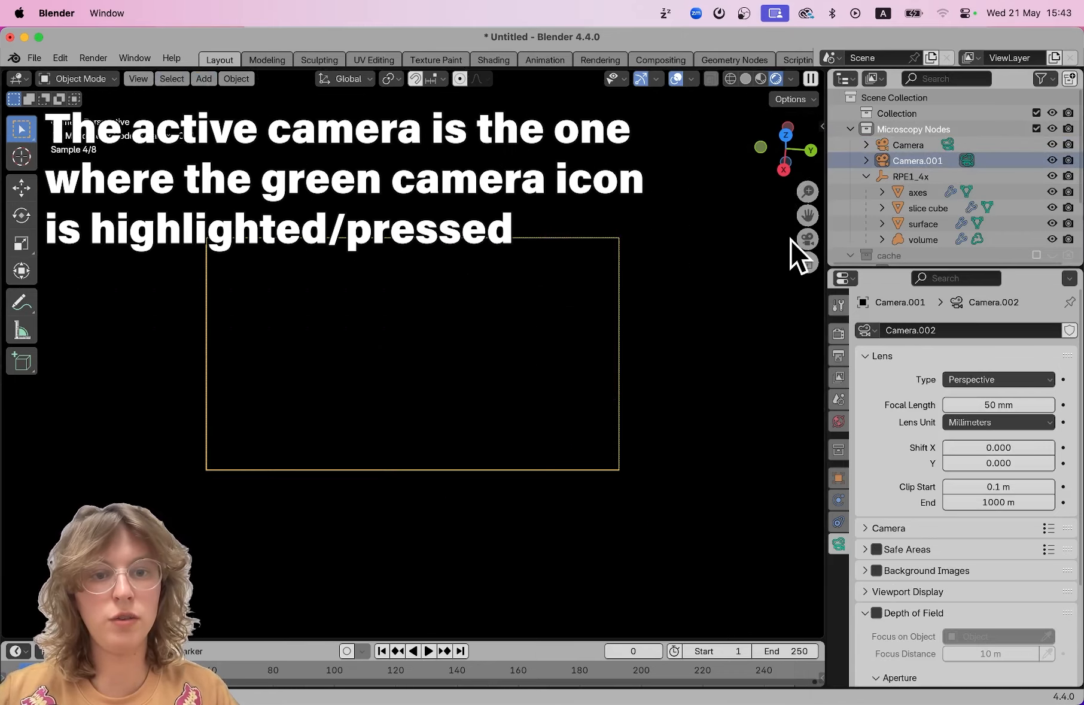
# Inspect the second camera's placement from outside, and make the first camera active again with the viewport looking through it.
pyautogui.scroll(-2, 698, 202)
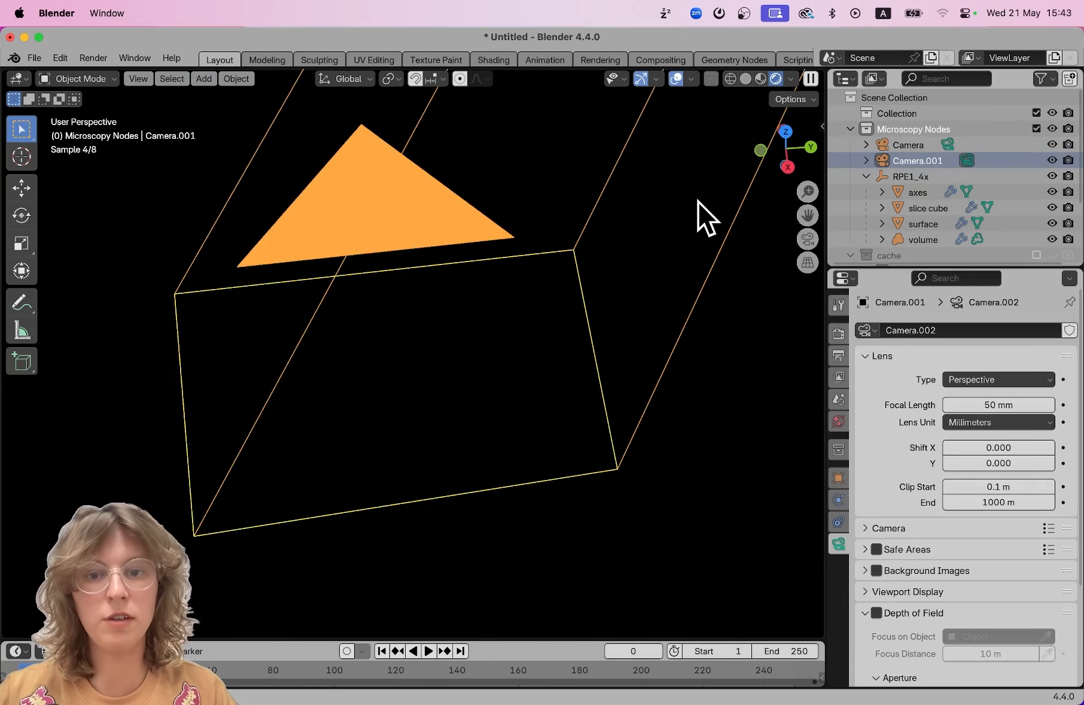
pyautogui.scroll(-5, 698, 202)
pyautogui.scroll(-3, 698, 200)
pyautogui.moveTo(698, 200); pyautogui.dragTo(590, 450, button='middle')
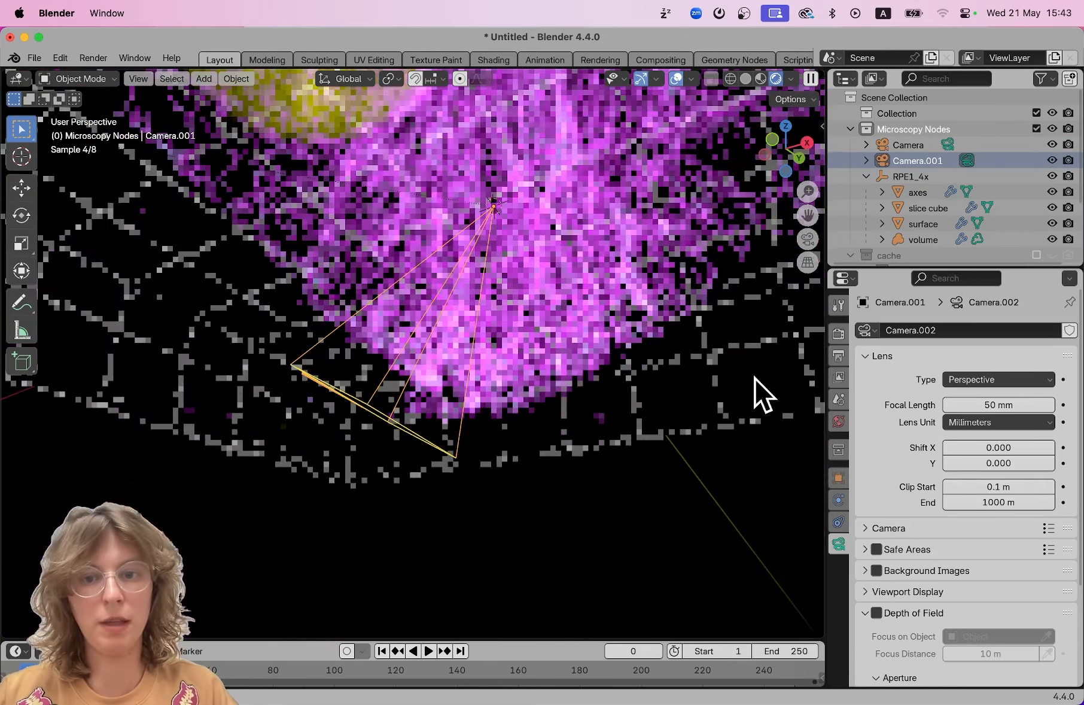
pyautogui.scroll(5, 463, 250)
pyautogui.scroll(-5, 464, 250)
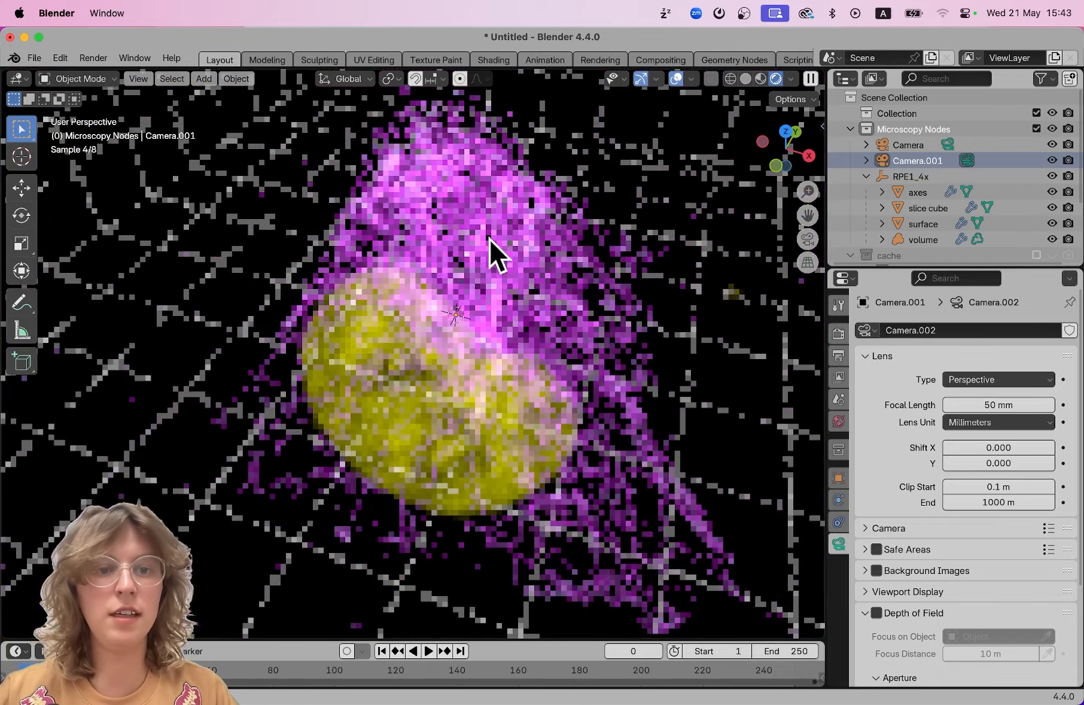
pyautogui.click(949, 146)
pyautogui.click(809, 239)
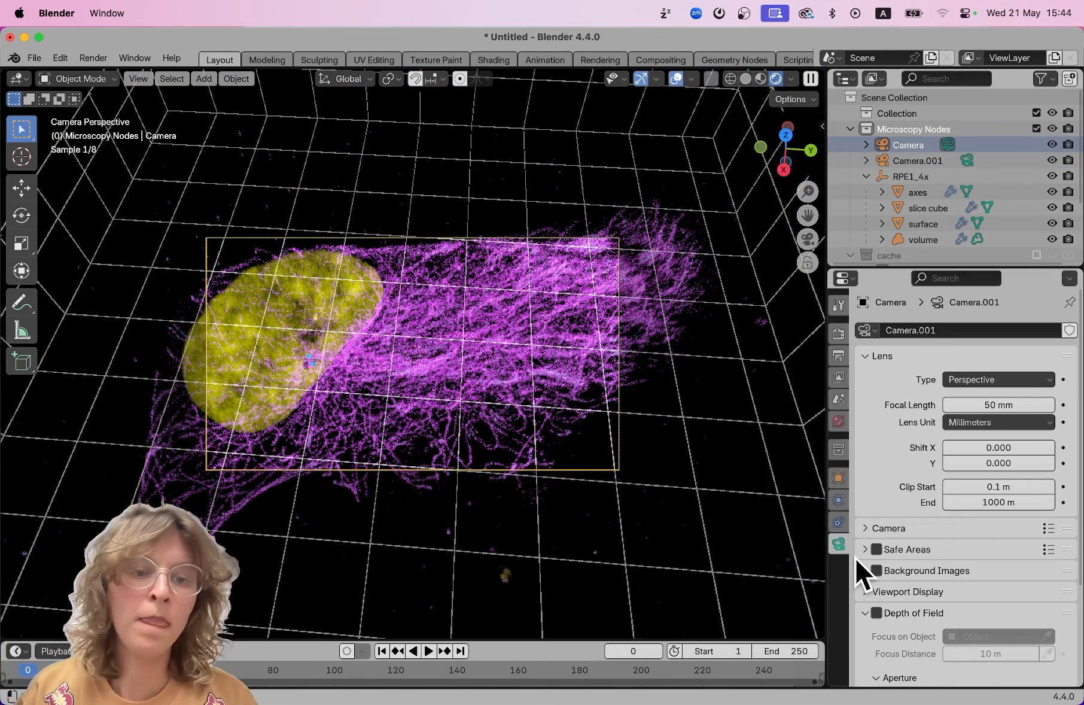
# Set the first camera's focal length to 34 mm.
pyautogui.click(839, 477)
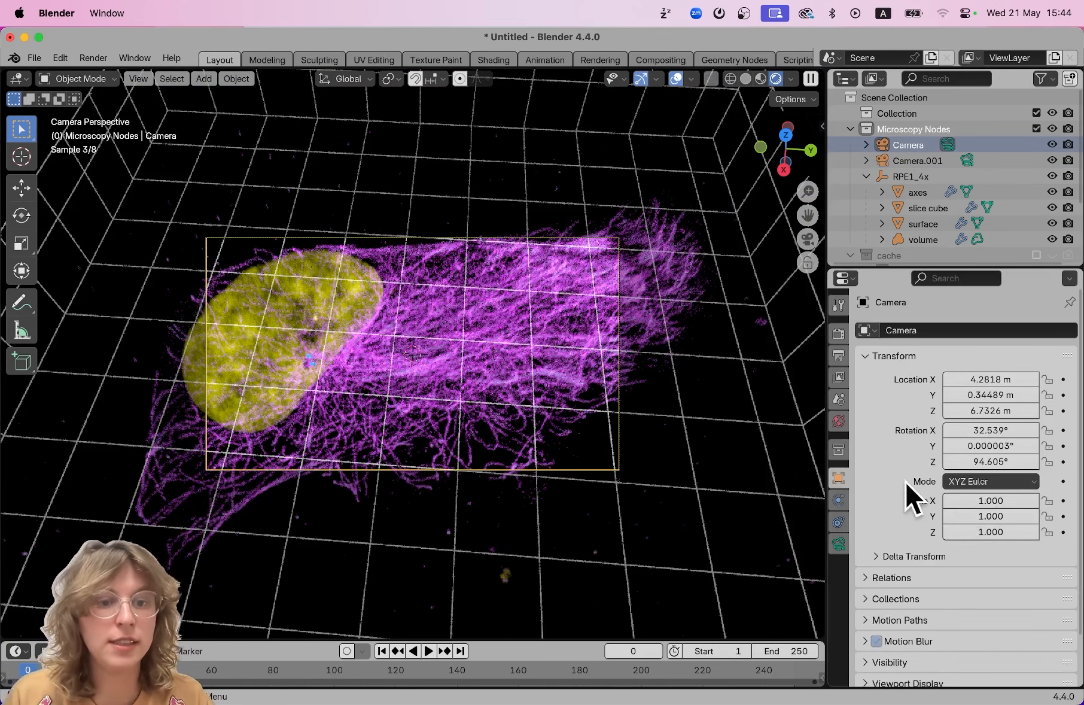
pyautogui.click(840, 542)
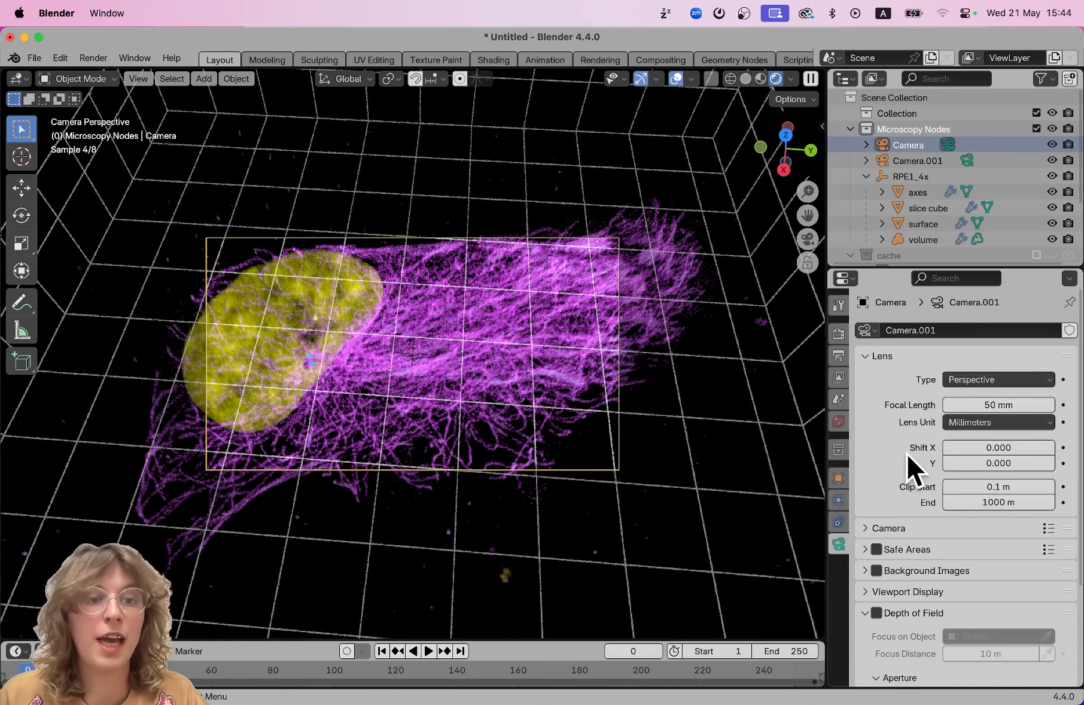
pyautogui.click(1014, 407)
pyautogui.write('34')
pyautogui.press('Return')
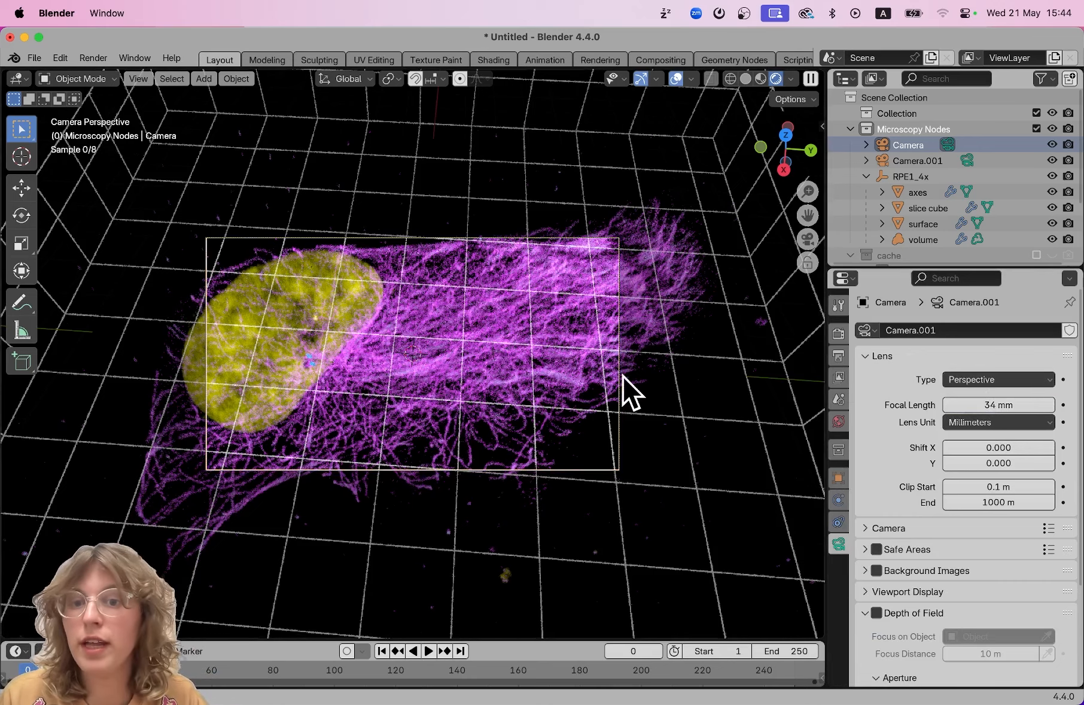
# Try the Orthographic lens type on the first camera and return it to Perspective.
pyautogui.click(1023, 379)
pyautogui.click(1017, 415)
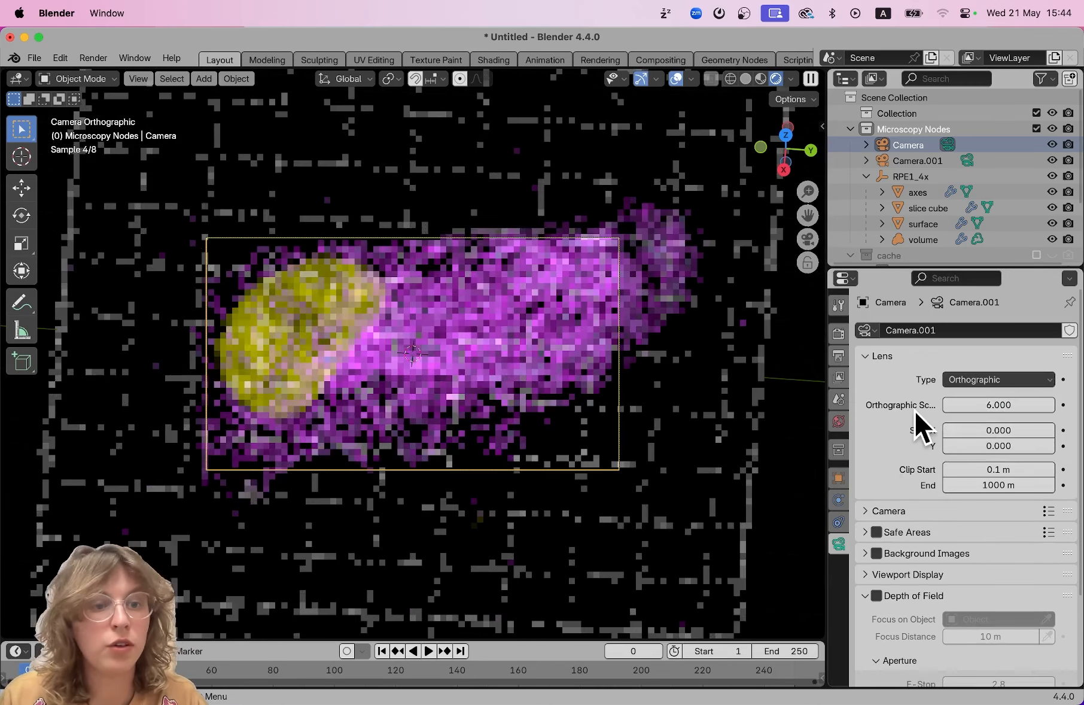
pyautogui.click(1011, 383)
pyautogui.click(995, 395)
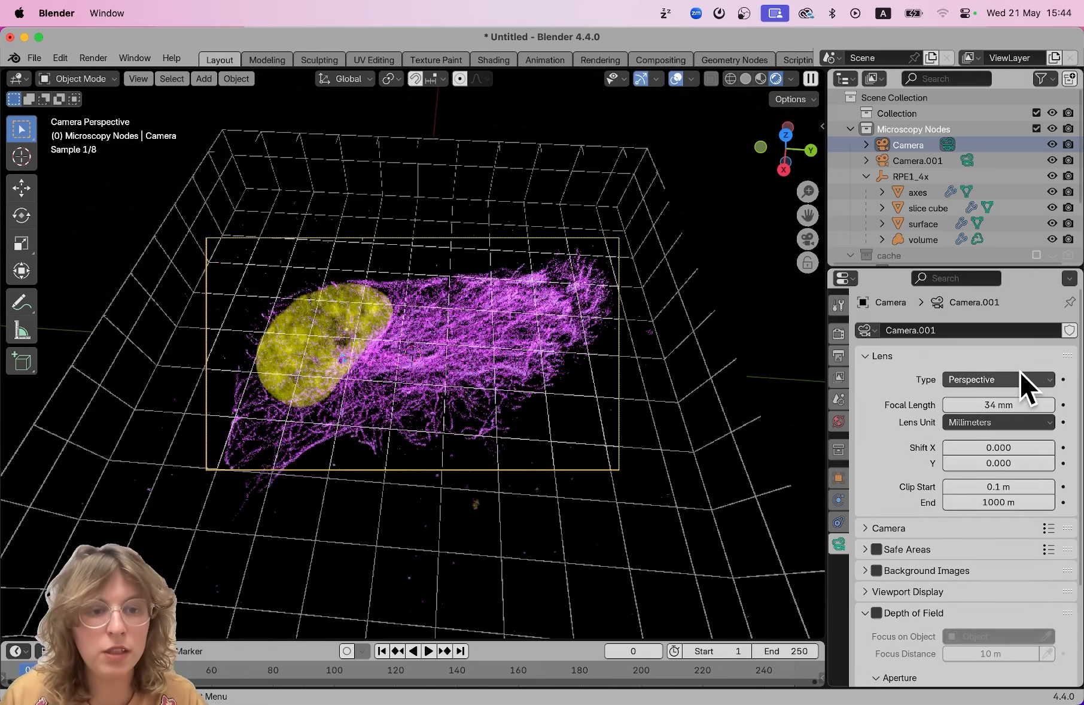
# Start a test render of the still image through the active camera and close the render window.
pyautogui.scroll(-5, 883, 542)
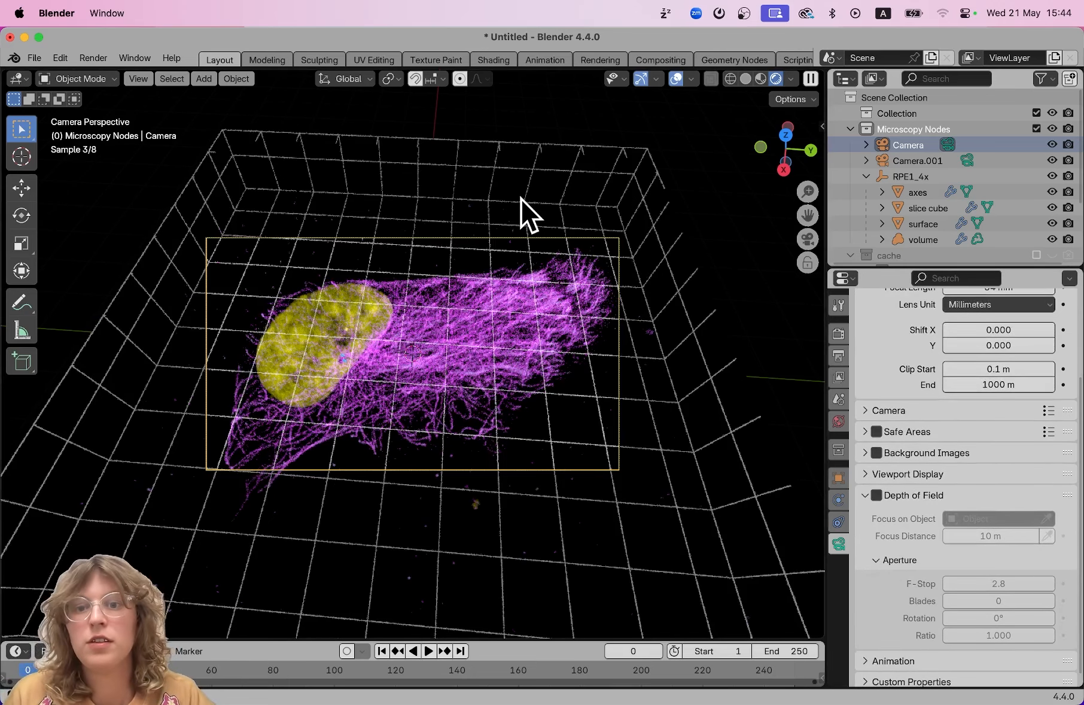
pyautogui.click(95, 58)
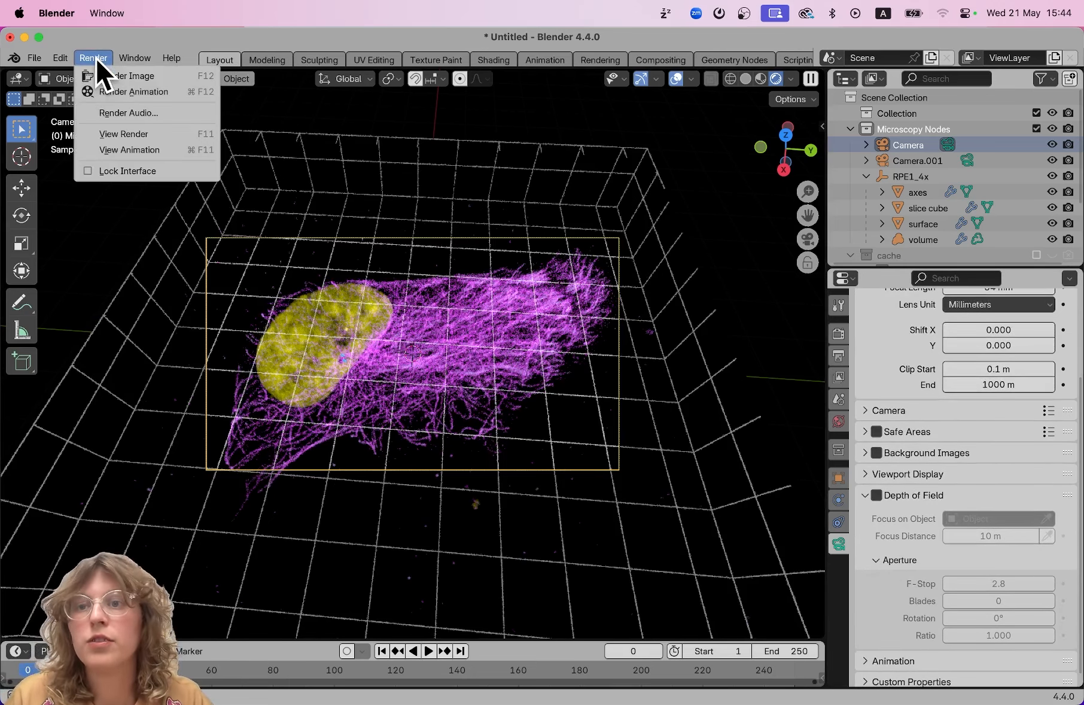
pyautogui.click(103, 67)
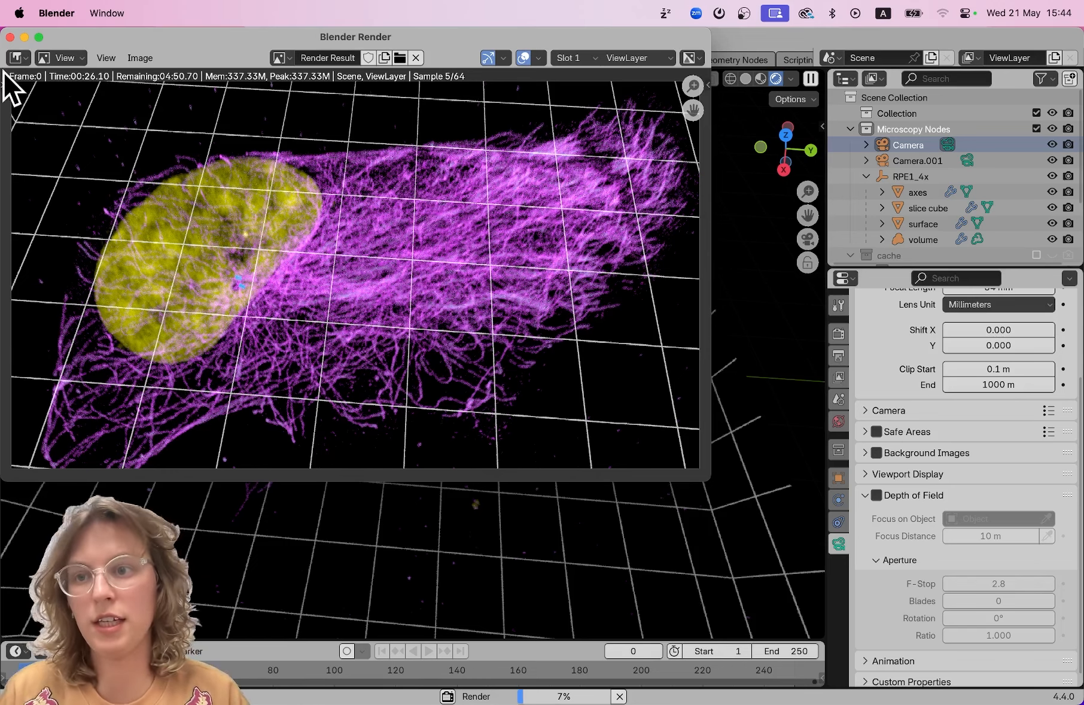
pyautogui.click(9, 37)
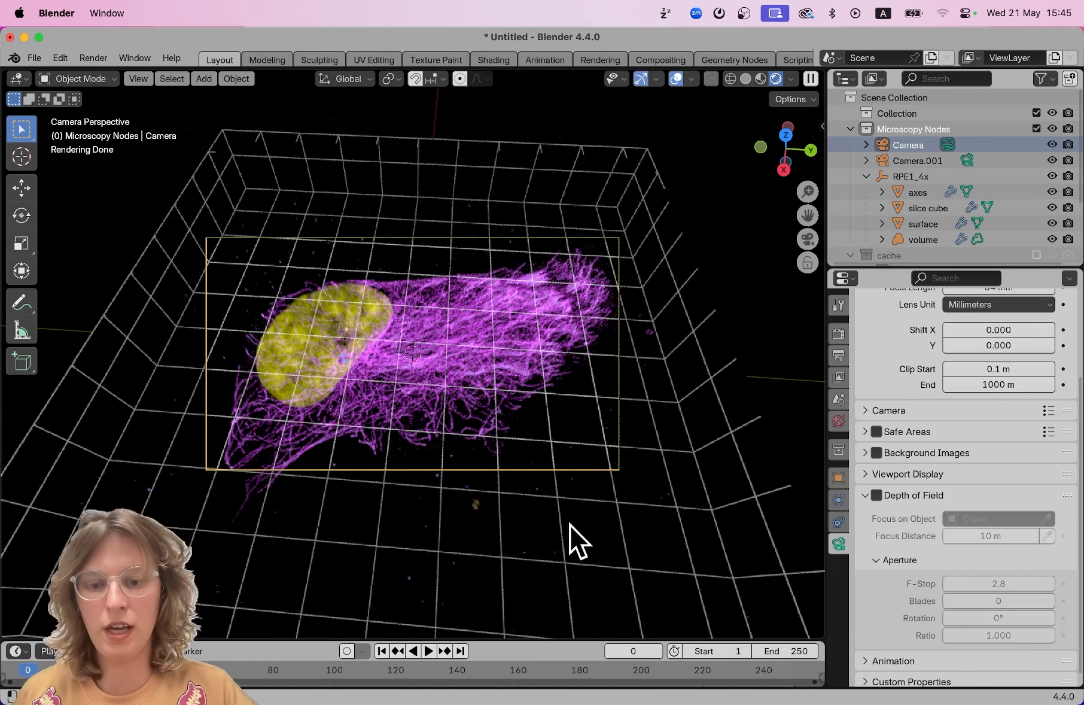
# Enlarge the timeline and insert keyframes for the camera's location and rotation at frame 1.
pyautogui.moveTo(531, 639); pyautogui.dragTo(530, 587)
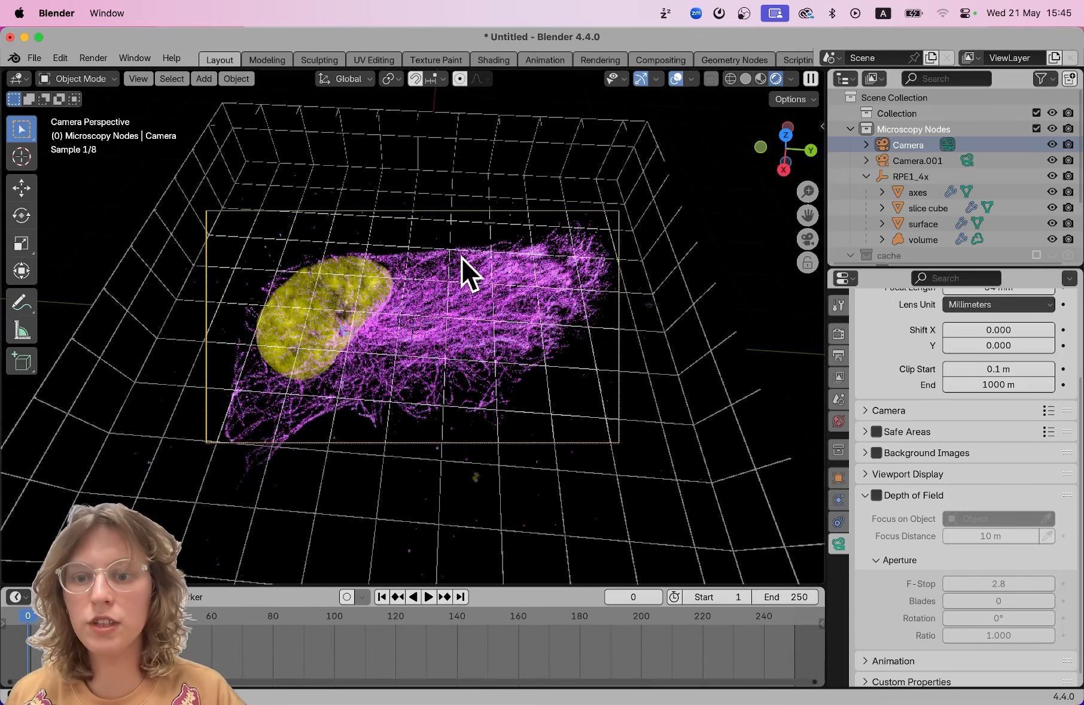
pyautogui.moveTo(34, 611)
pyautogui.mouseDown()
pyautogui.moveTo(392, 620)
pyautogui.moveTo(324, 605)
pyautogui.moveTo(43, 607)
pyautogui.moveTo(34, 624)
pyautogui.mouseUp()
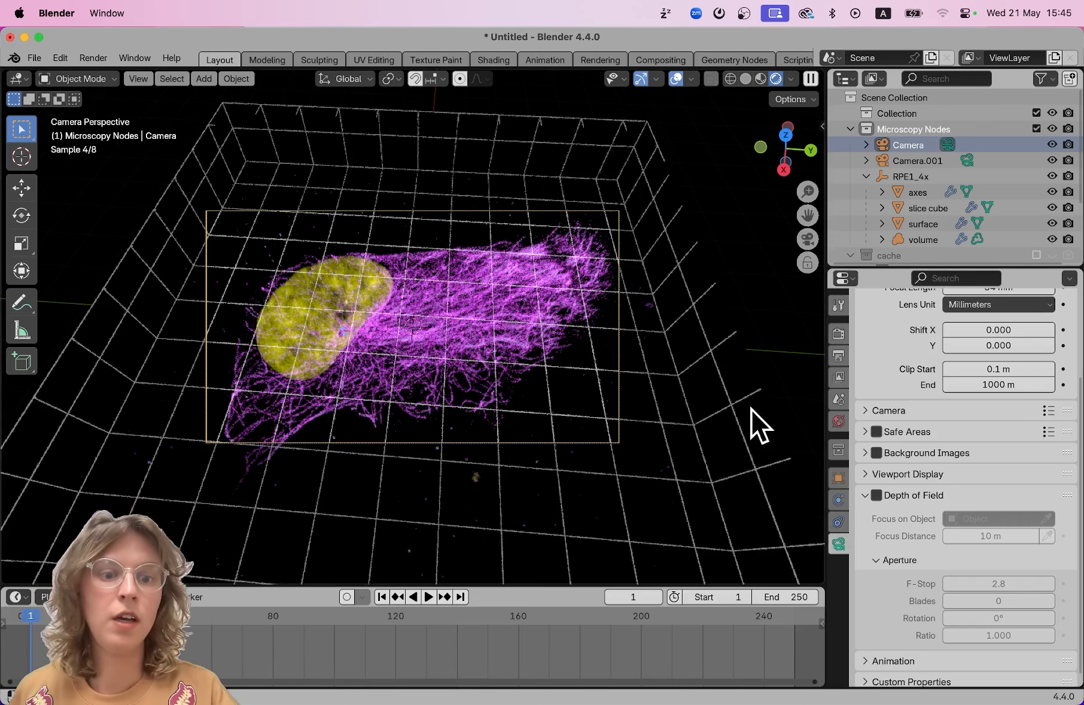
pyautogui.click(837, 474)
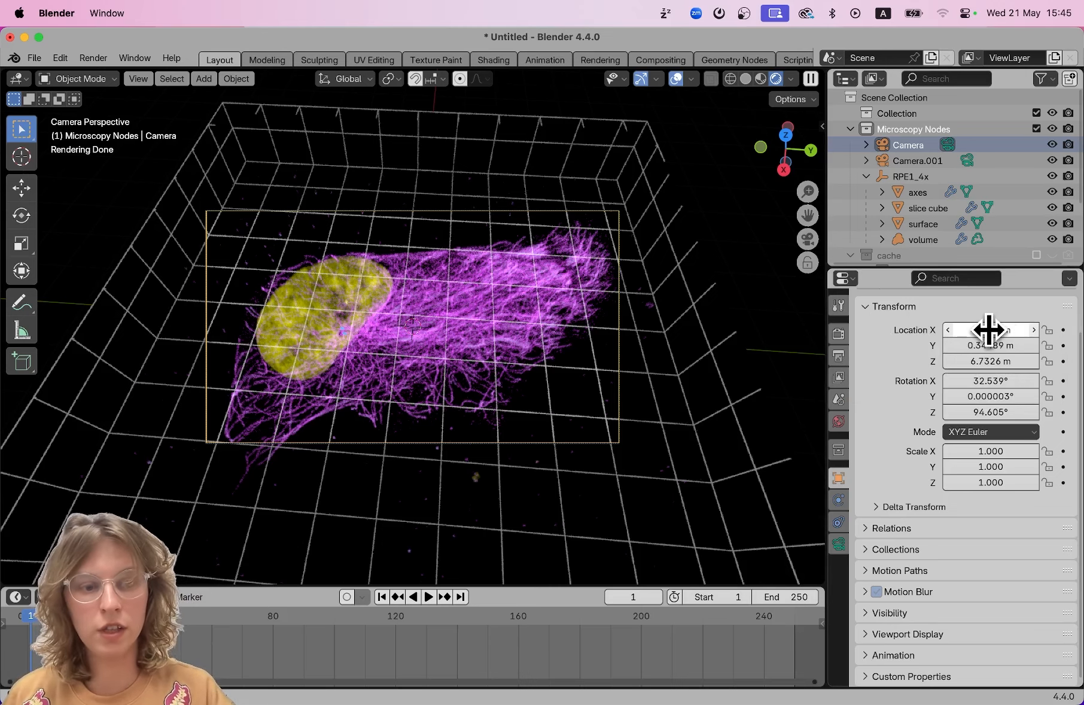
pyautogui.press('i')
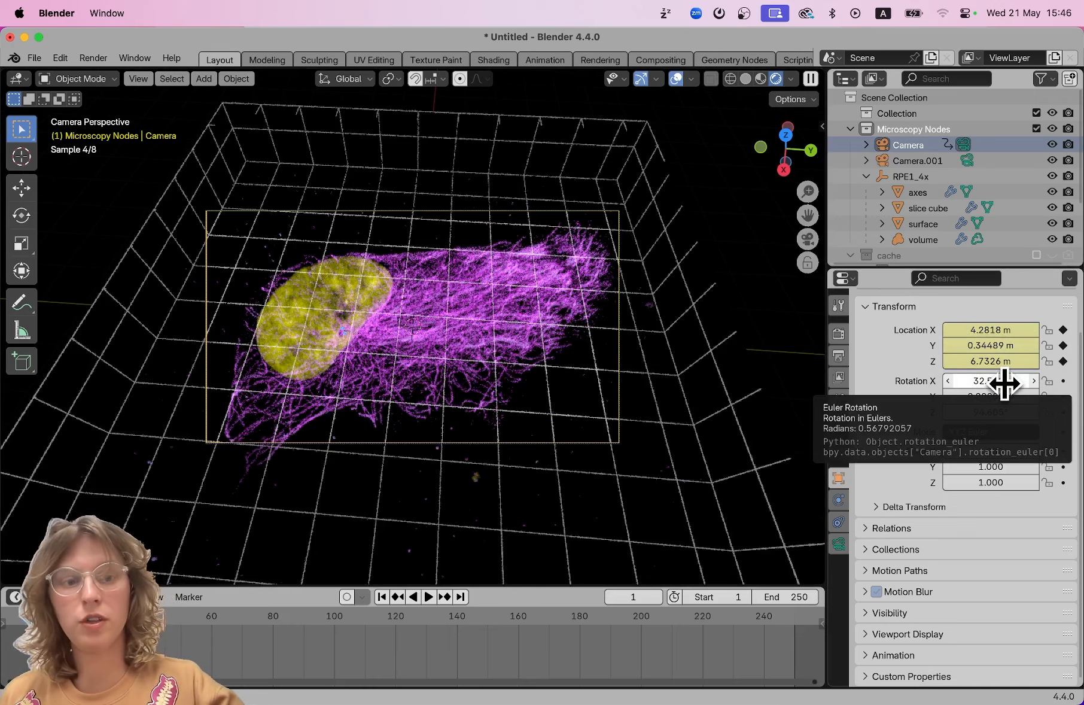
pyautogui.press('i')
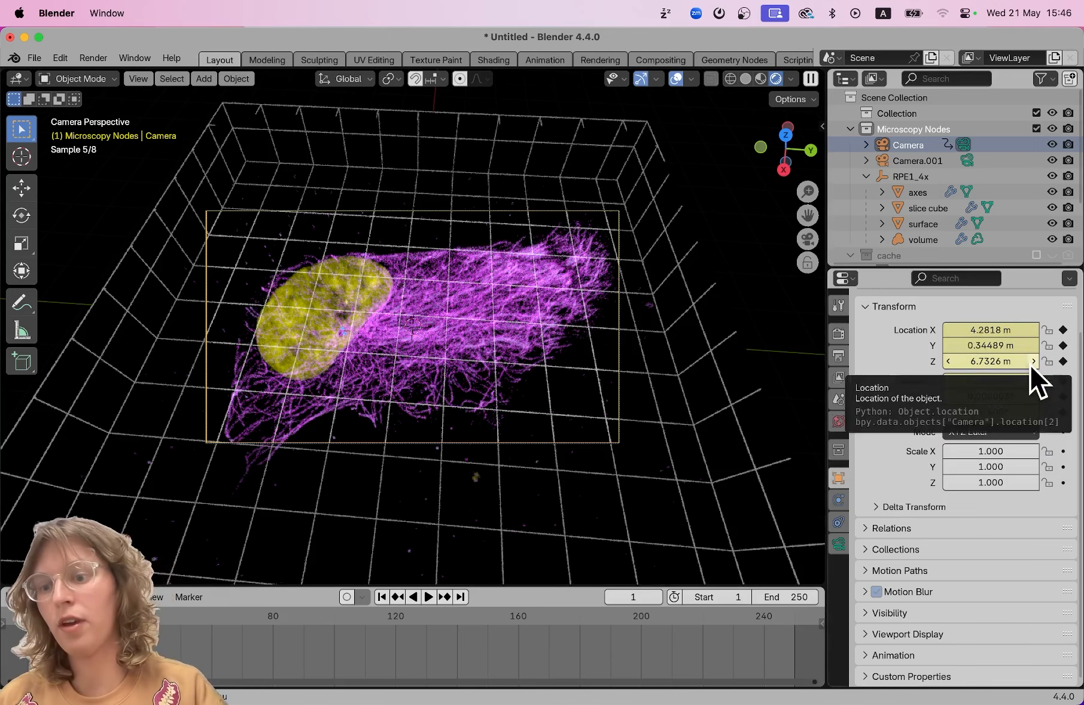
# At frame 120, set the camera's X location to about 1.96 m and insert a location keyframe.
pyautogui.moveTo(192, 609); pyautogui.dragTo(397, 622)
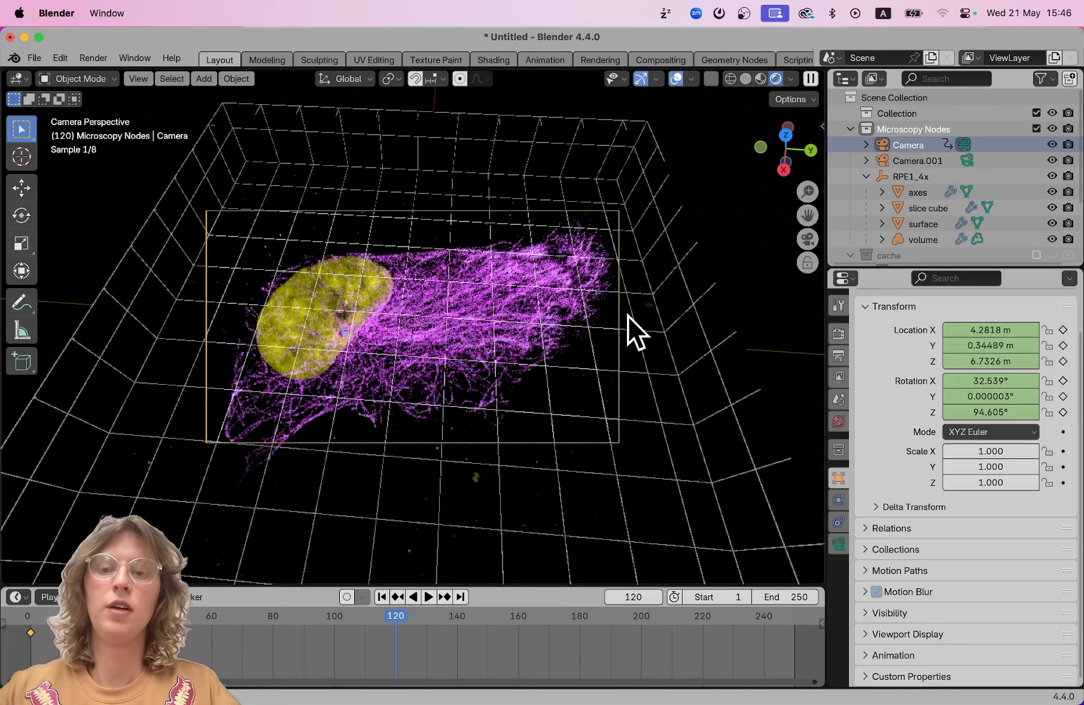
pyautogui.moveTo(995, 330)
pyautogui.mouseDown()
pyautogui.moveTo(939, 331)
pyautogui.moveTo(995, 331)
pyautogui.mouseUp()
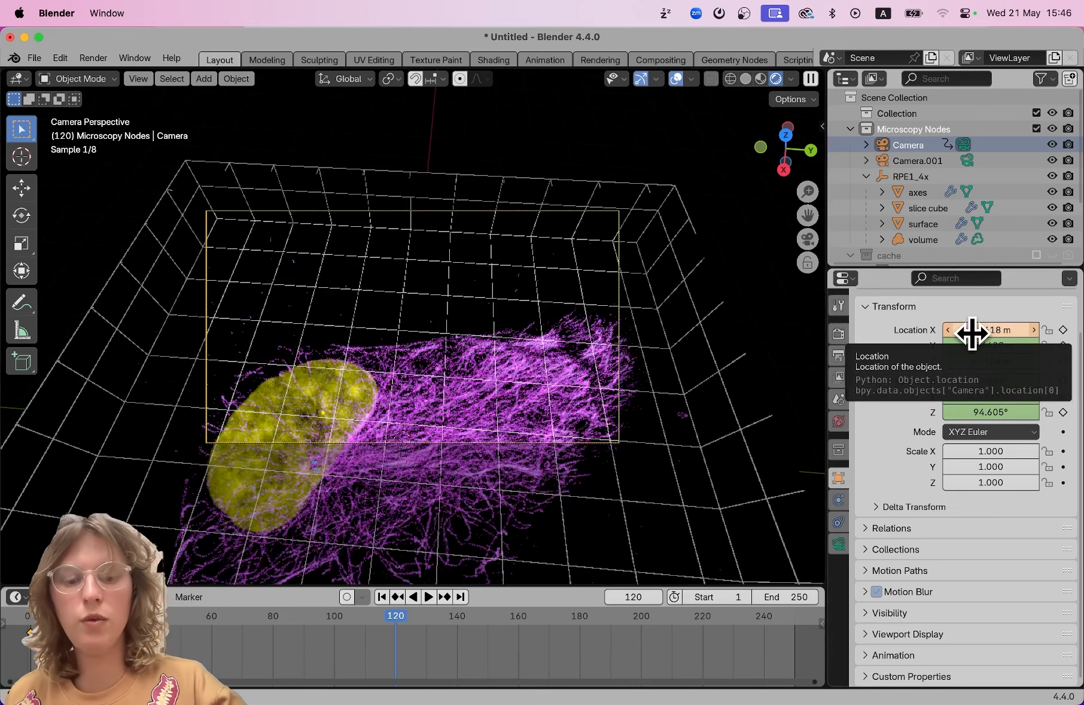
pyautogui.press('i')
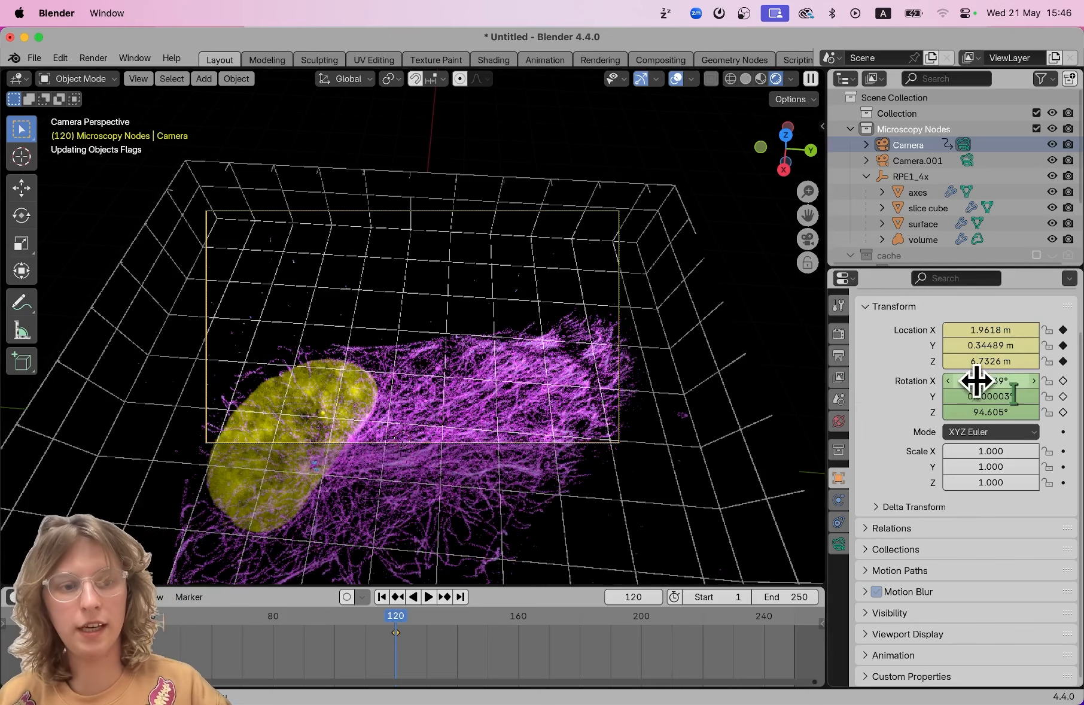
# Play the camera animation from frame 21 with the viewport in Material Preview shading.
pyautogui.moveTo(404, 615); pyautogui.dragTo(92, 614)
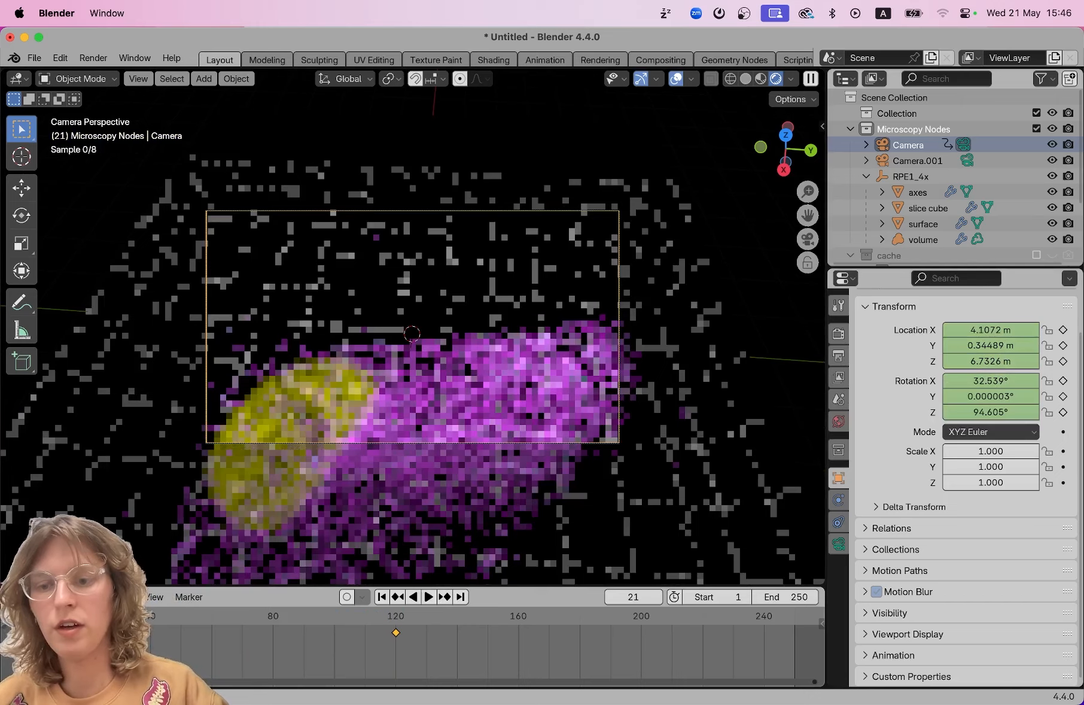
pyautogui.click(761, 80)
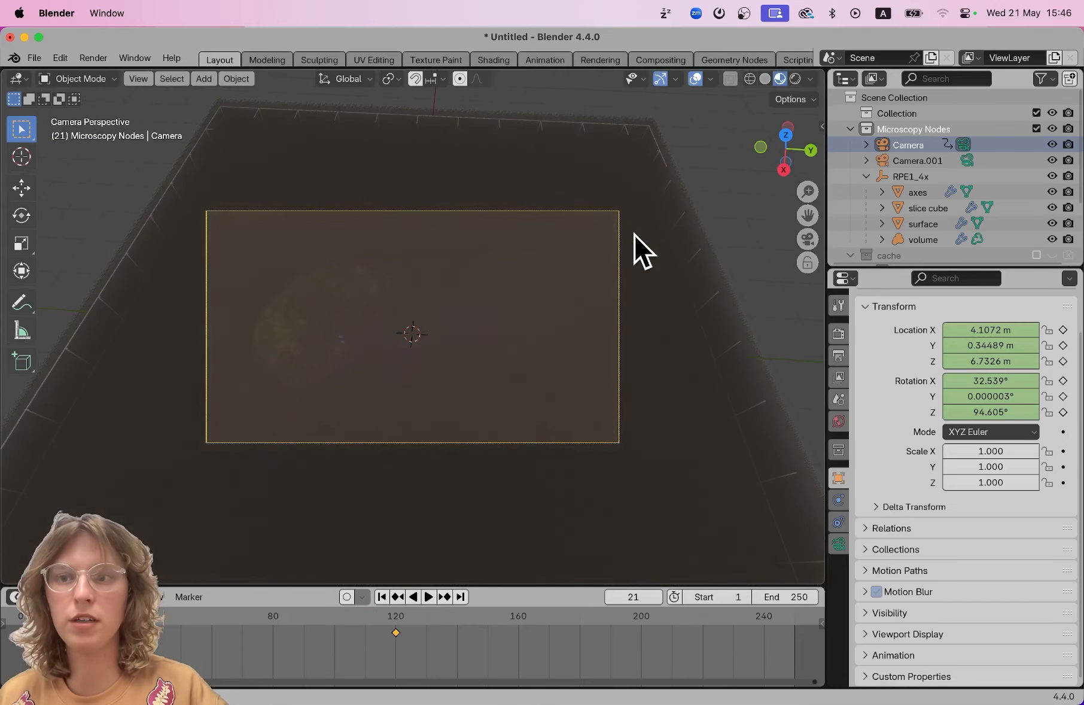
pyautogui.press('space')
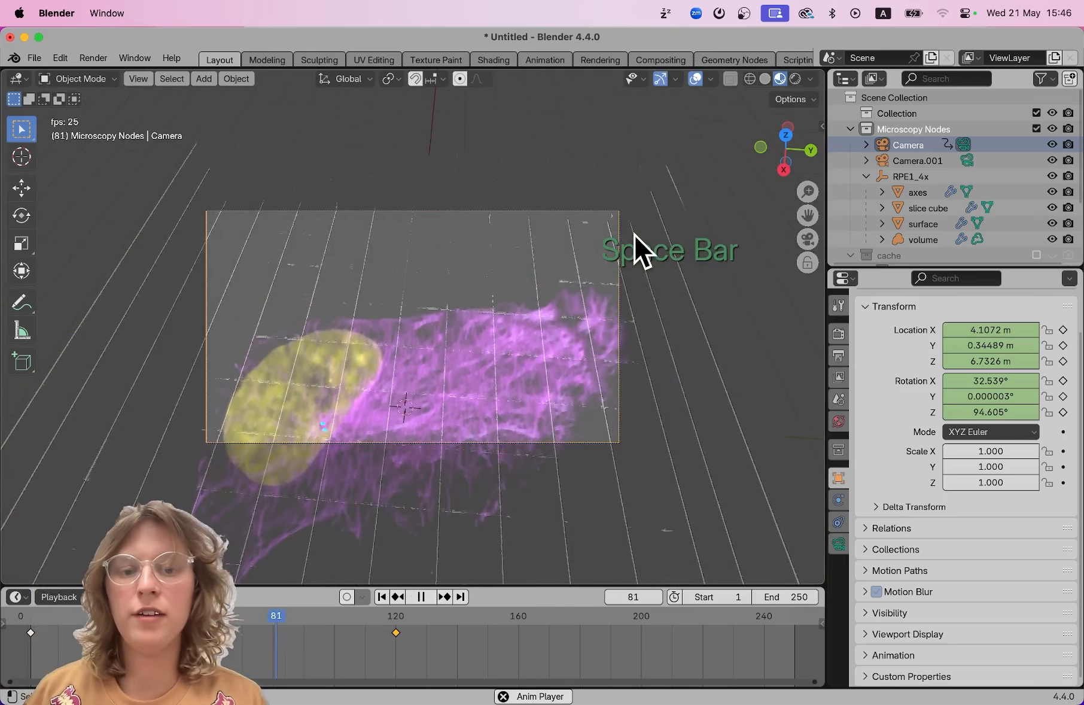
# Stop the playback and delete the camera keyframe at frame 120.
pyautogui.press('space')
pyautogui.press('space')
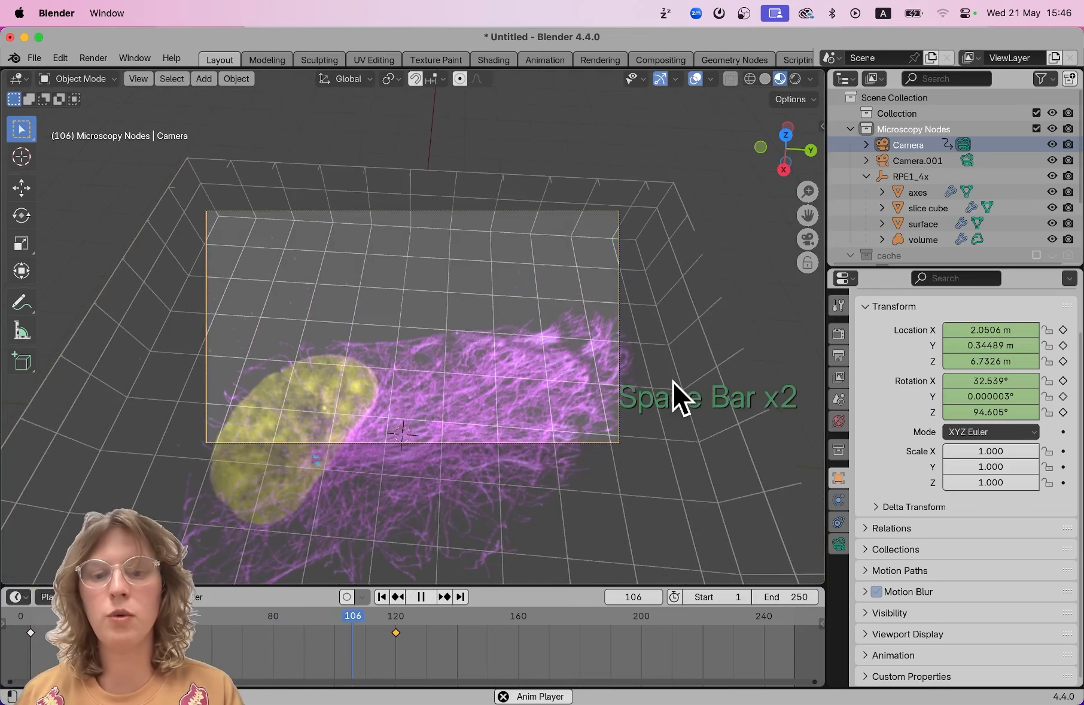
pyautogui.press('space')
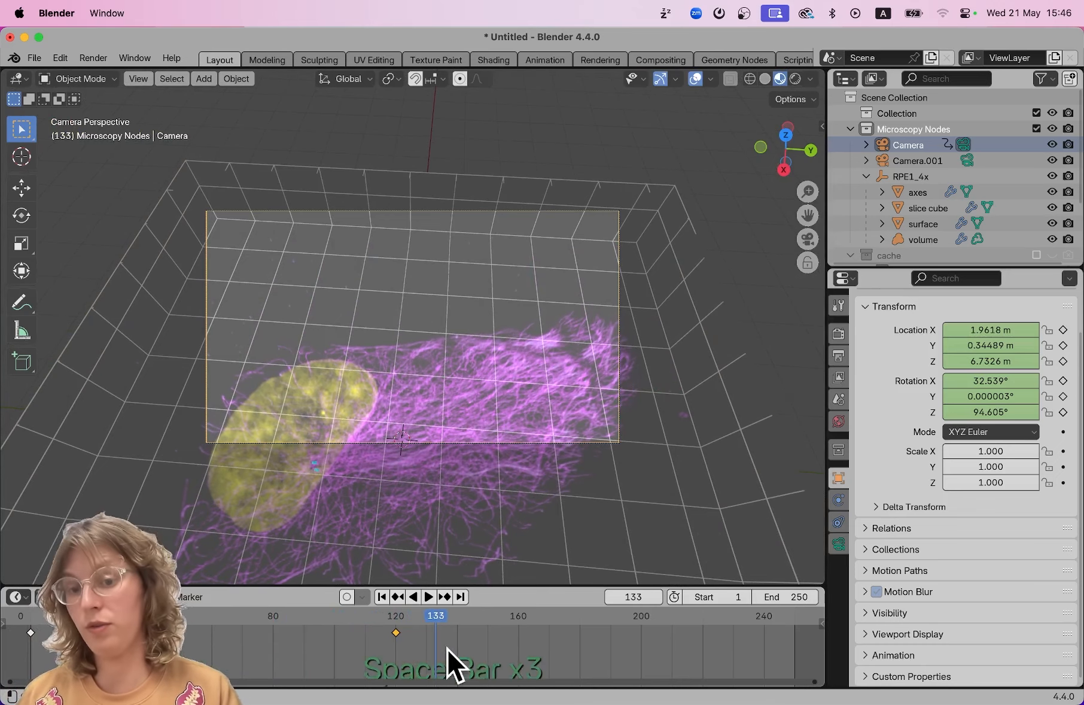
pyautogui.moveTo(438, 617); pyautogui.dragTo(393, 630)
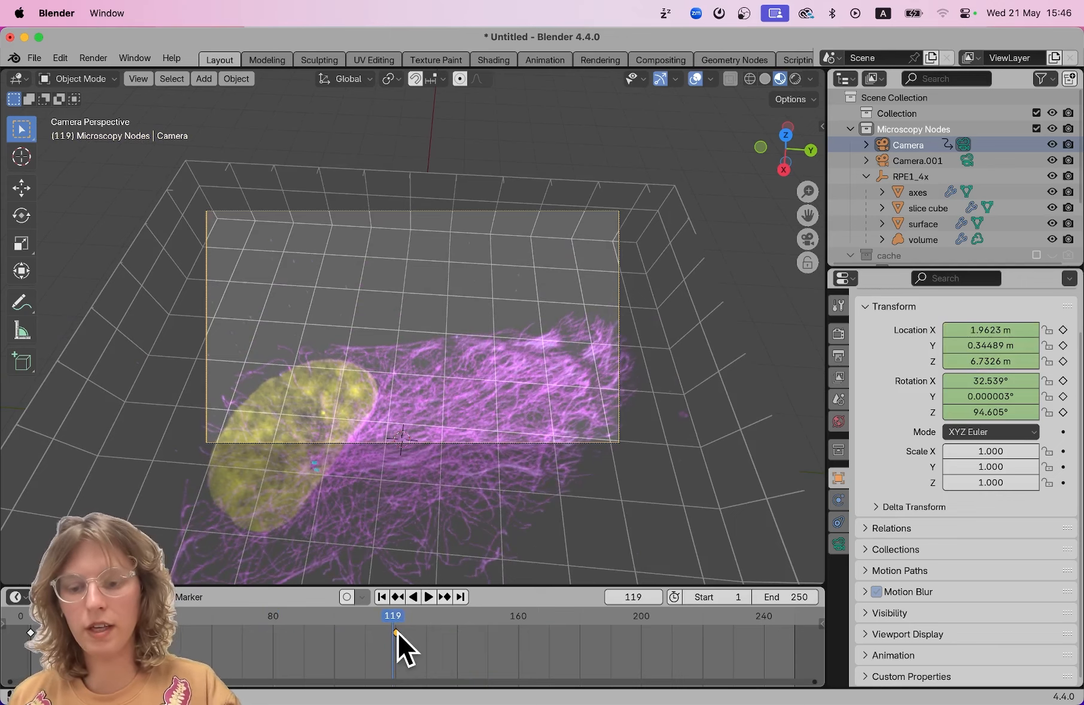
pyautogui.press('x')
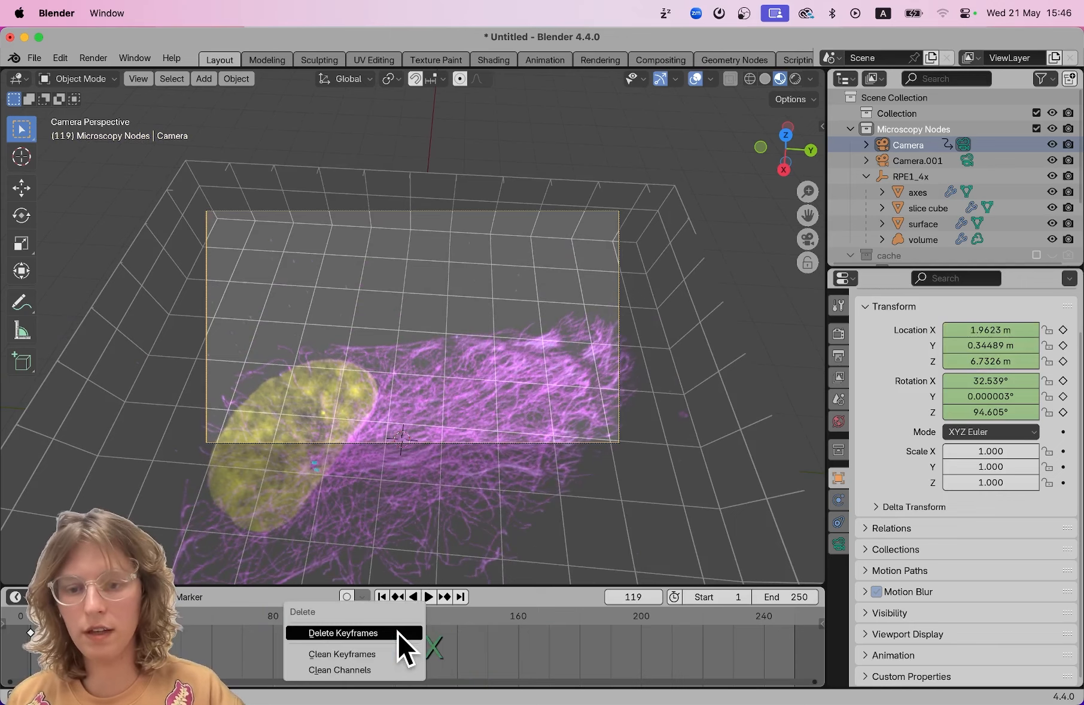
pyautogui.click(397, 631)
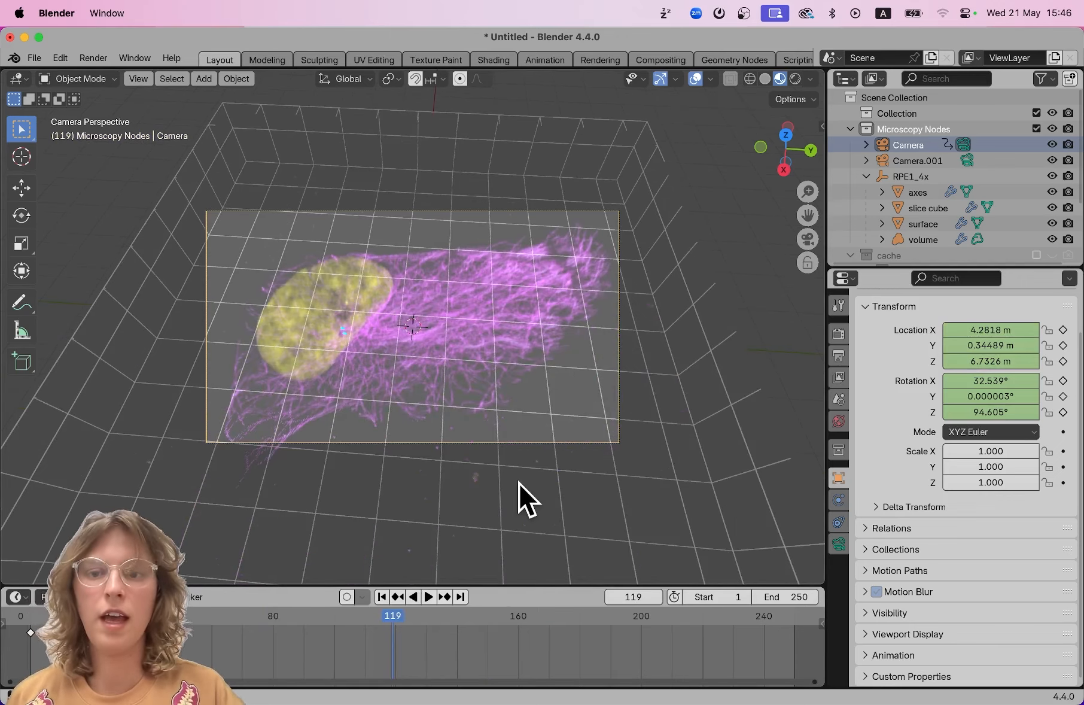
# At frame 119, align the active camera to a close-up view of the cyan structures beside the yellow nucleus.
pyautogui.hscroll(5, 519, 483)
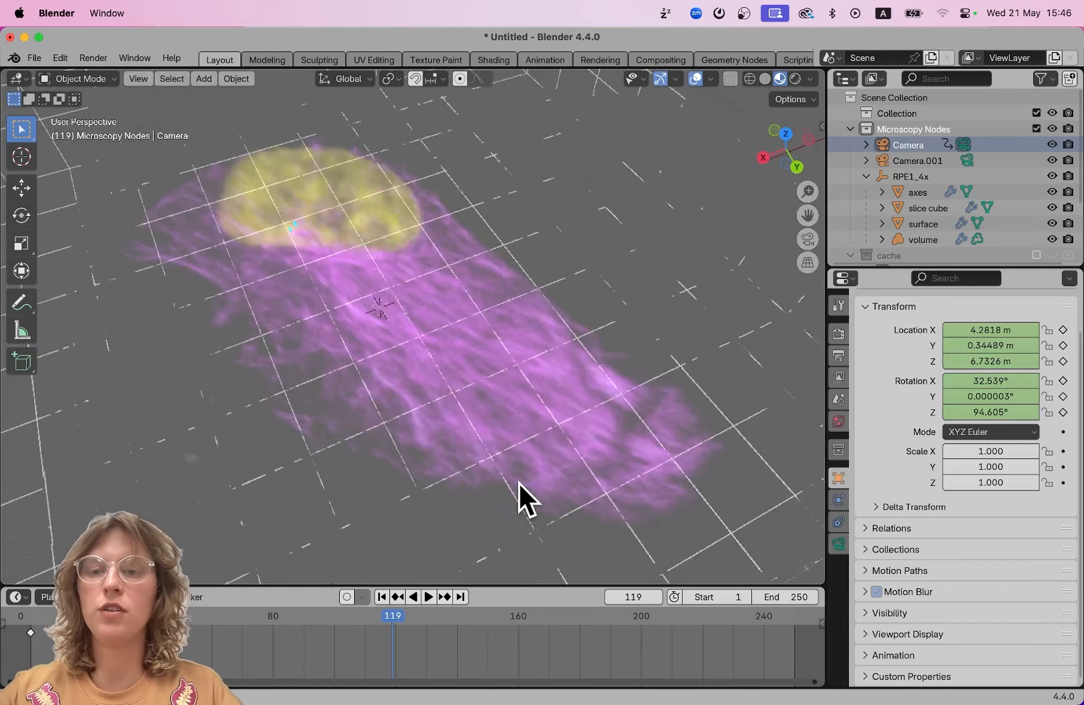
pyautogui.scroll(8, 299, 298)
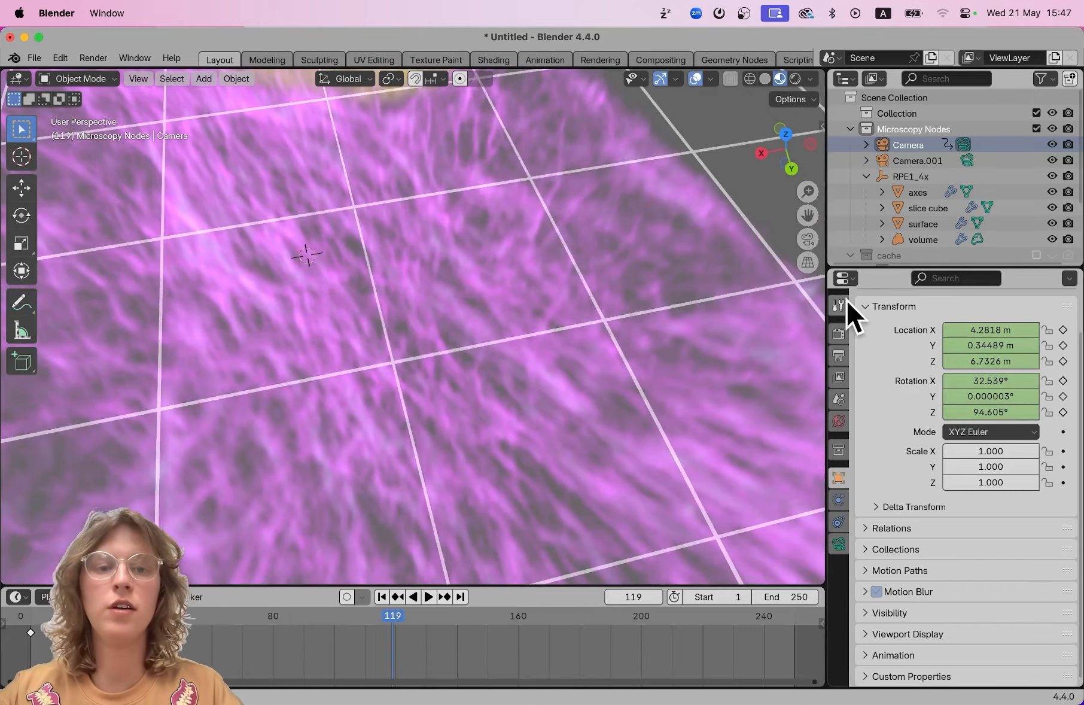
pyautogui.moveTo(807, 215); pyautogui.dragTo(1048, 468)
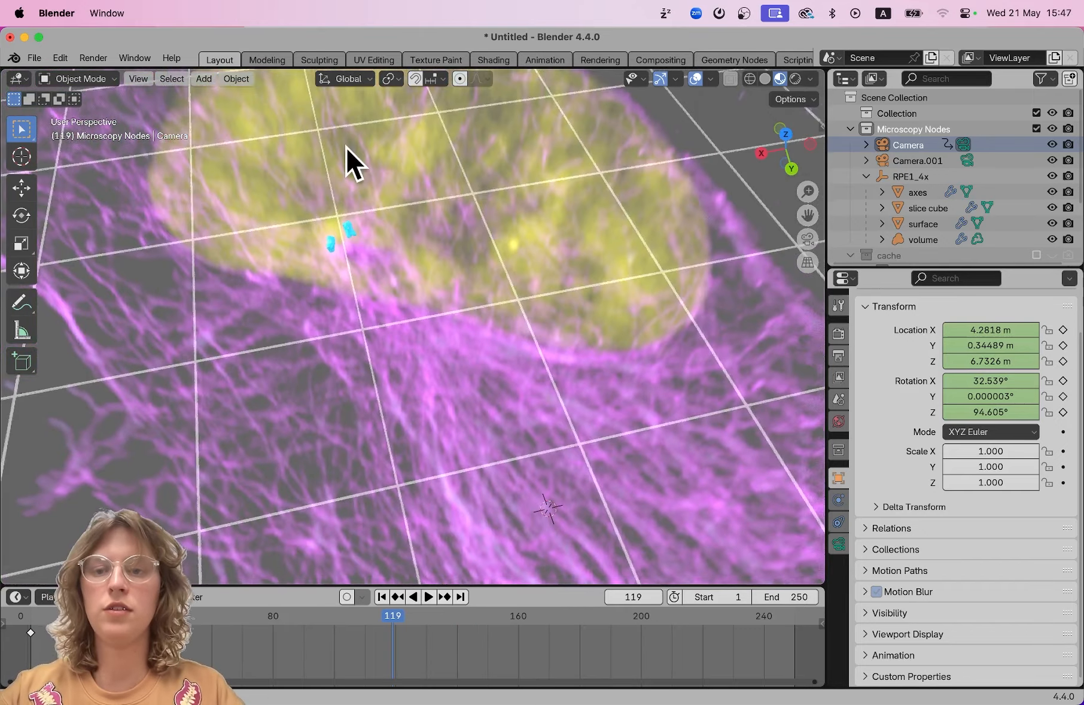
pyautogui.scroll(5, 295, 171)
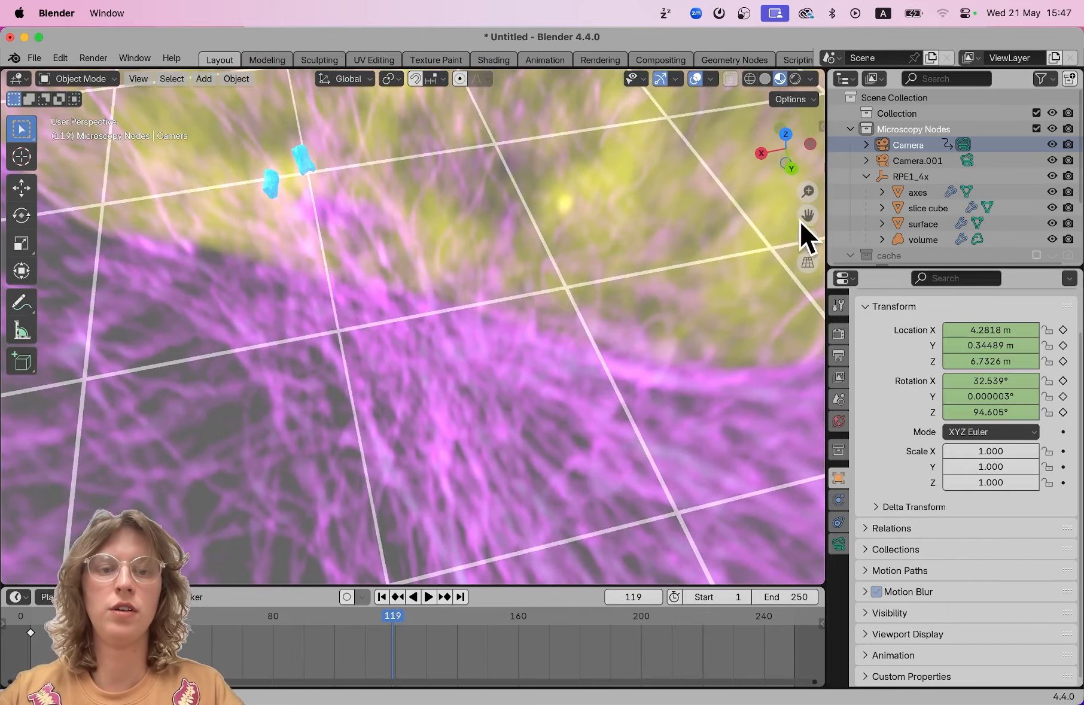
pyautogui.moveTo(807, 215); pyautogui.dragTo(776, 221)
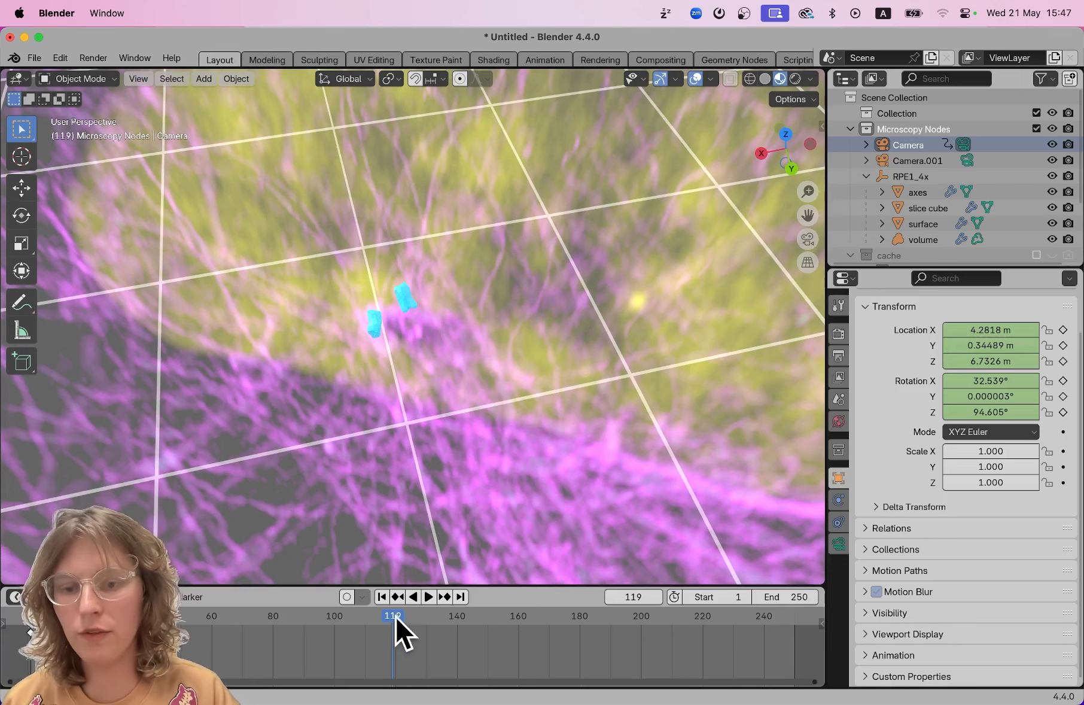
pyautogui.click(138, 81)
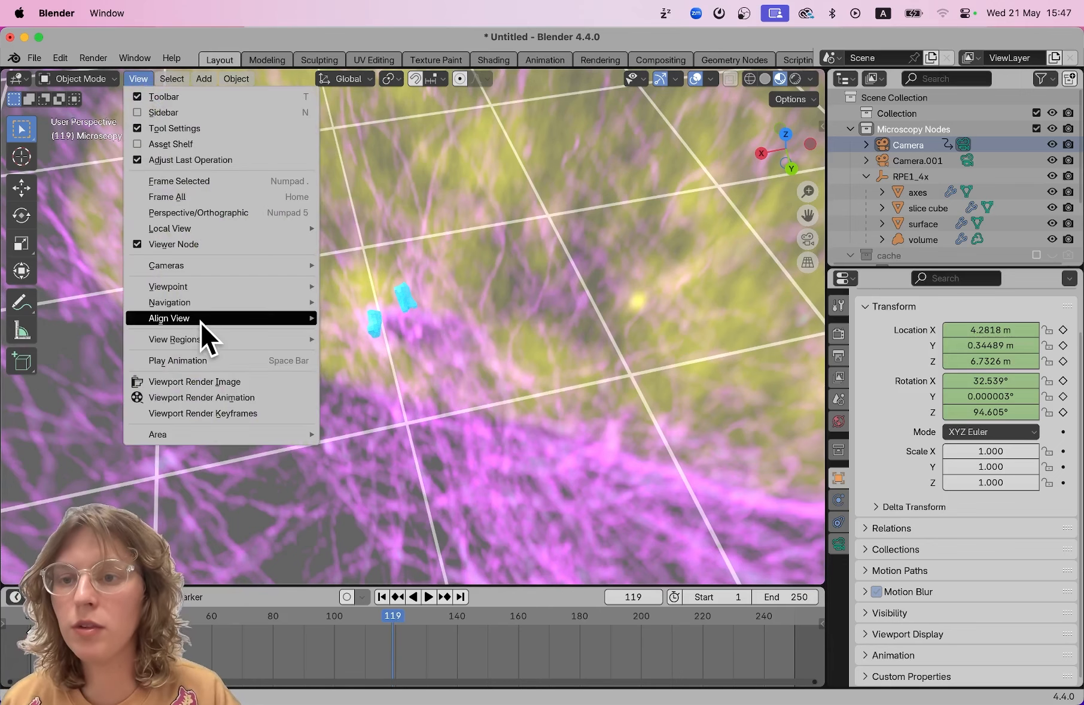
pyautogui.moveTo(201, 319)
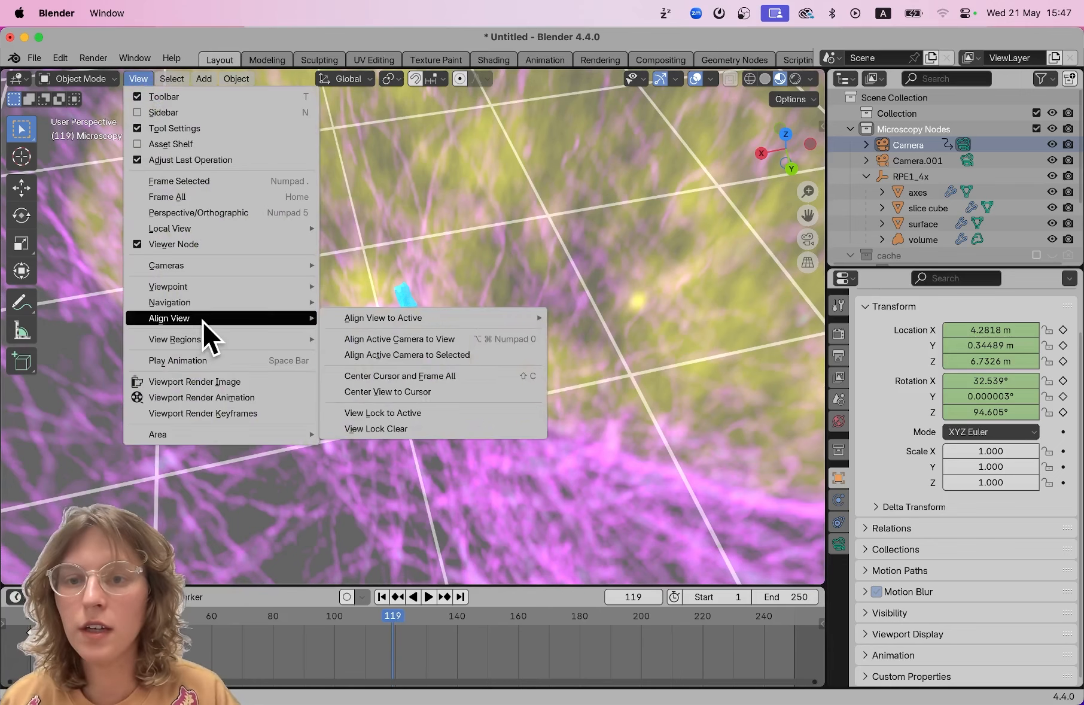
pyautogui.click(457, 340)
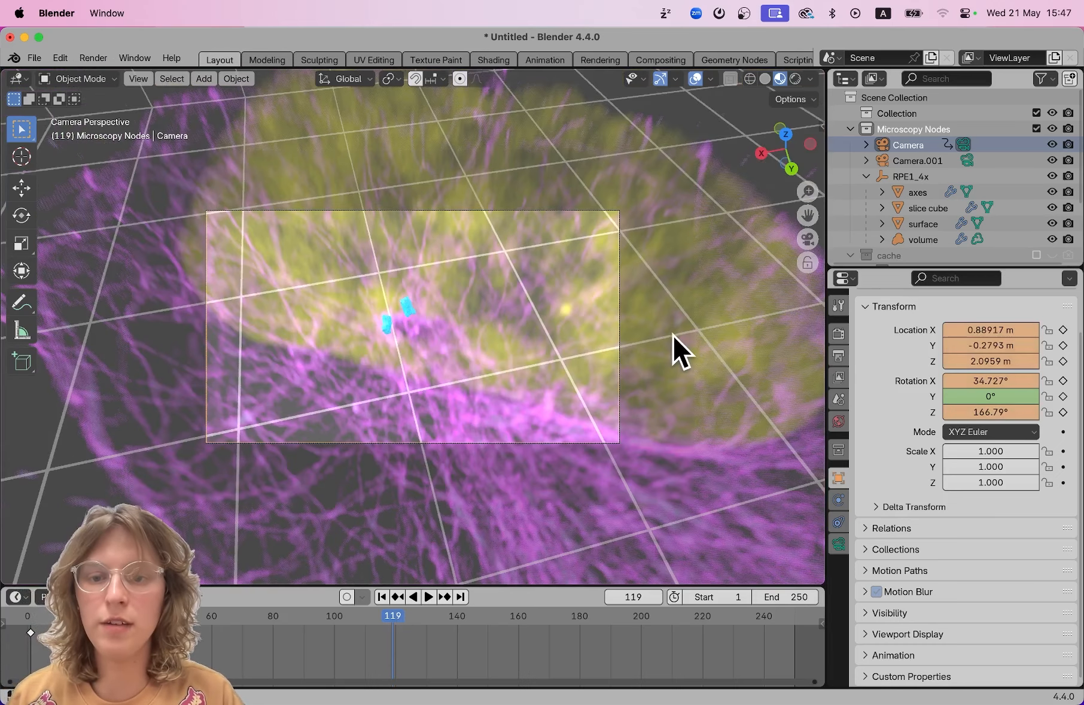
# Insert location and rotation keyframes for the camera at frame 119 and play the animation from frame 2.
pyautogui.press('i')
pyautogui.press('i')
pyautogui.moveTo(391, 611); pyautogui.dragTo(36, 626)
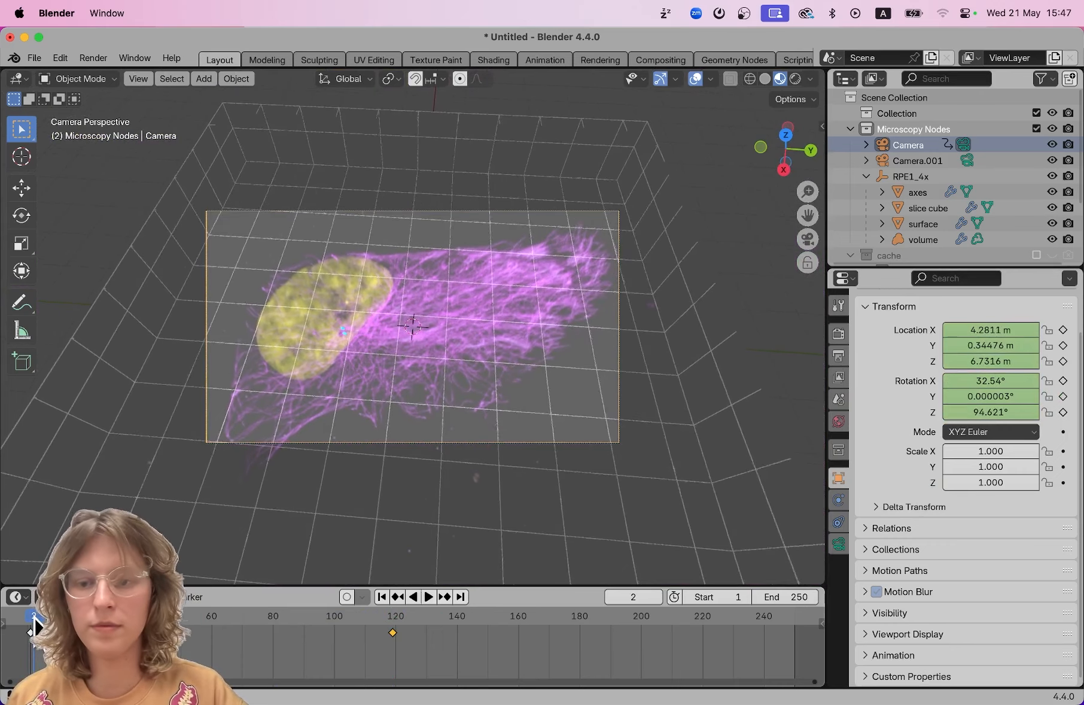
pyautogui.press('space')
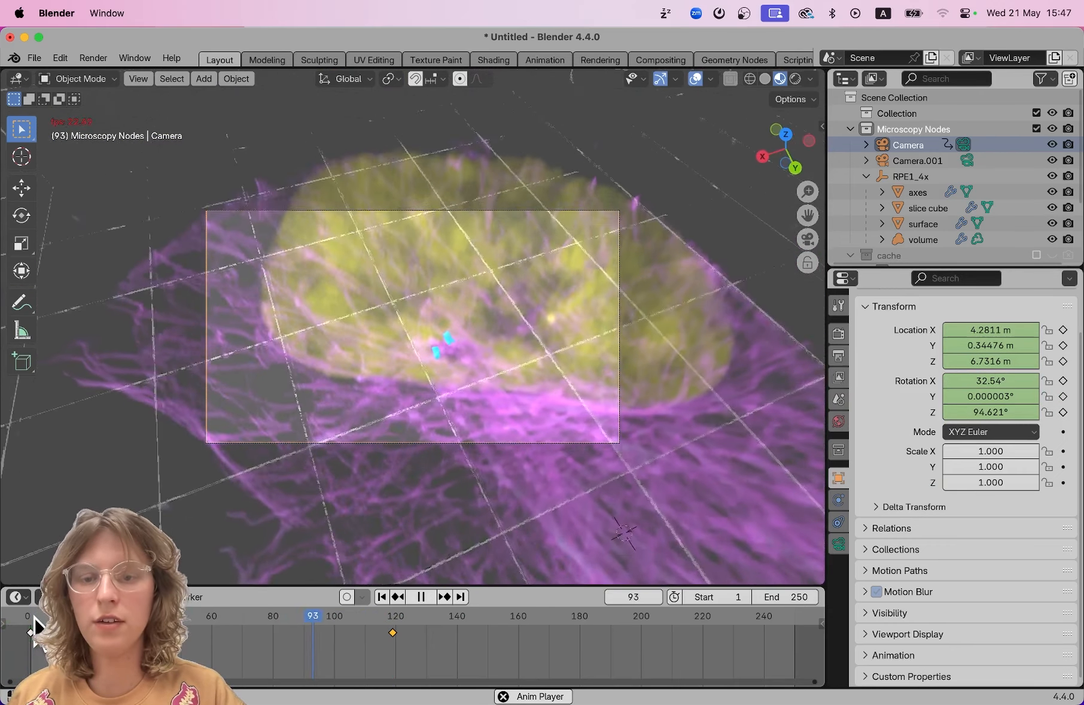
pyautogui.press('space')
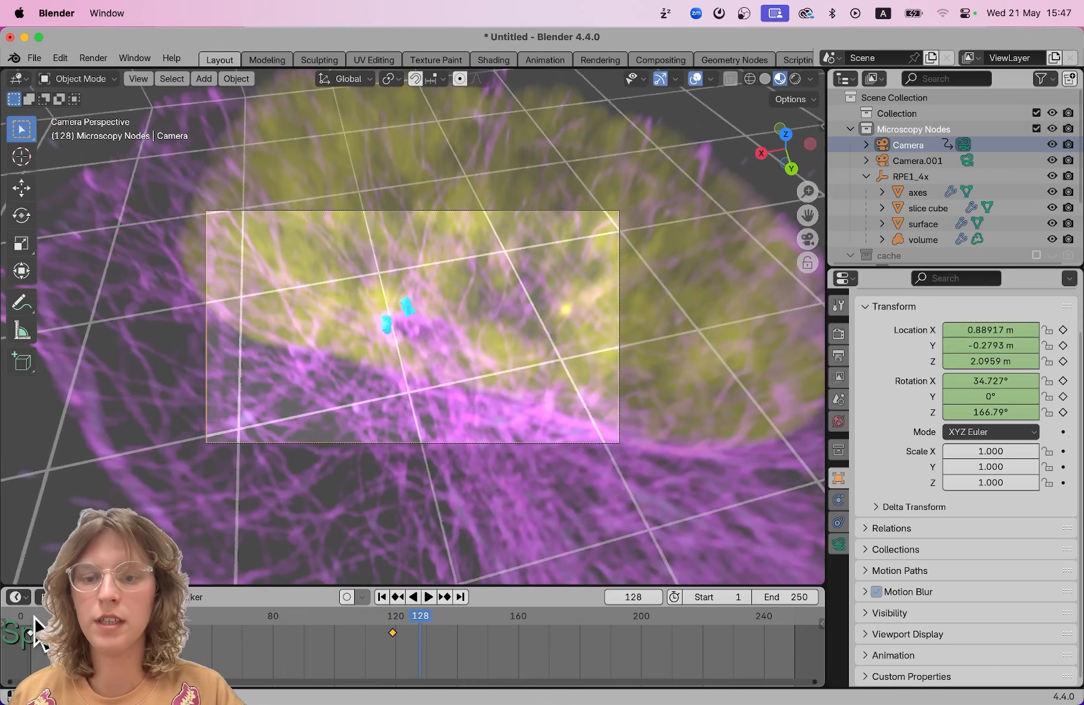
# Set the scene's end frame to 126 and play the camera move from a zoomed-out view outside the camera, stopping at frame 71.
pyautogui.click(92, 59)
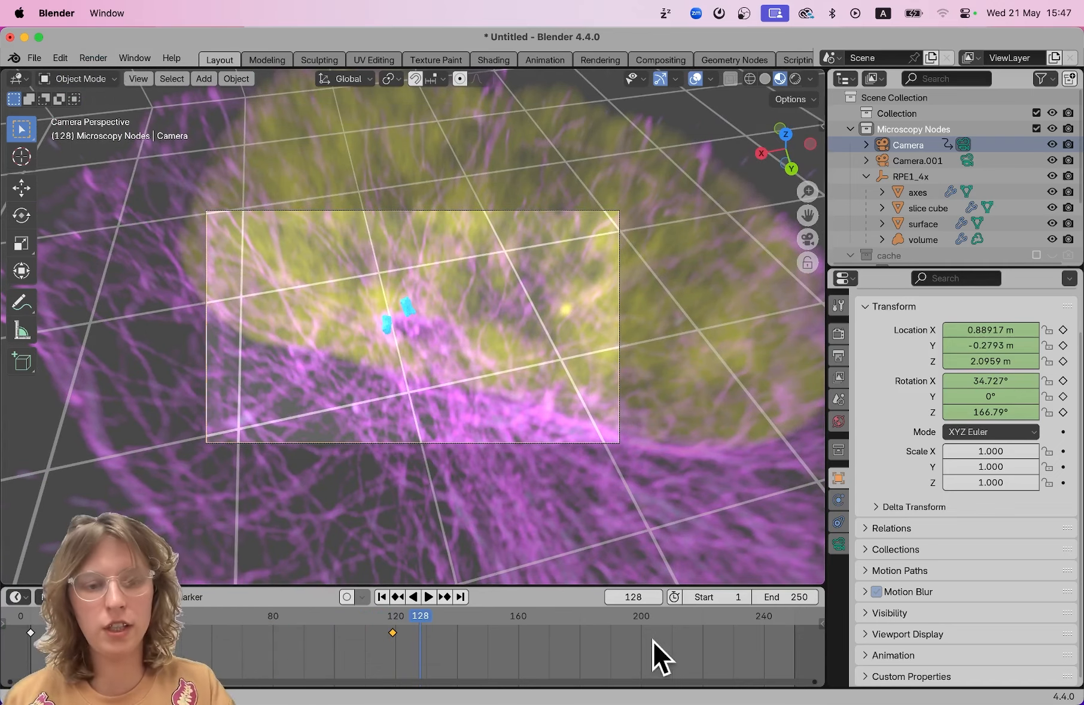
pyautogui.moveTo(811, 594); pyautogui.dragTo(763, 594)
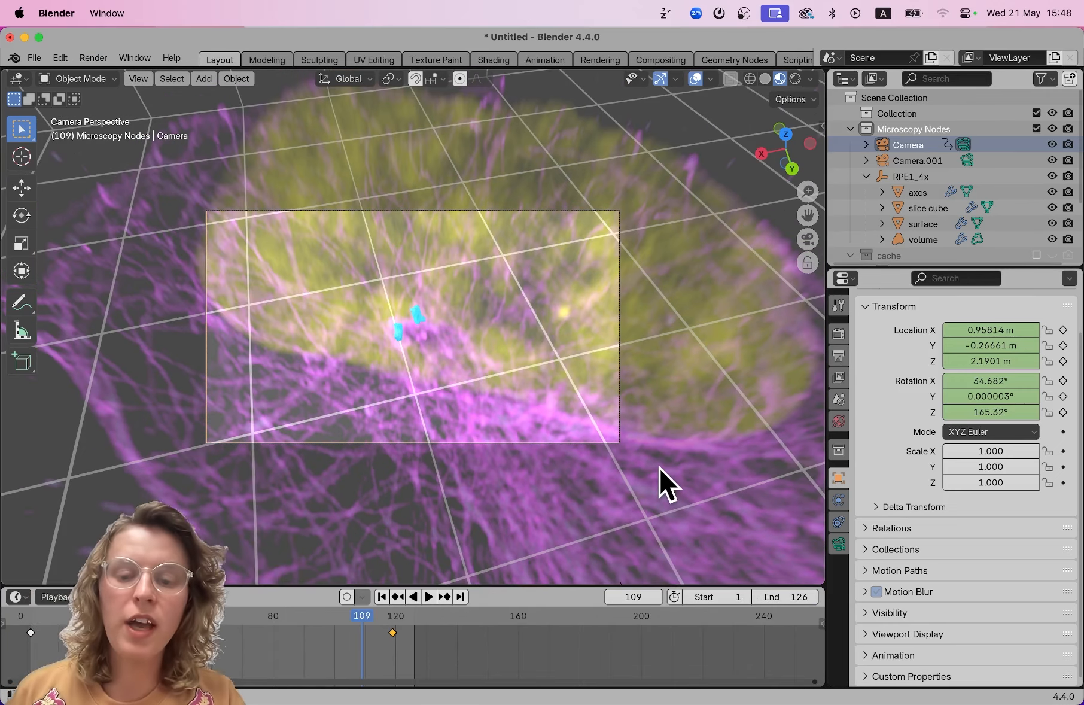
pyautogui.press('KP_0')
pyautogui.scroll(-8, 659, 466)
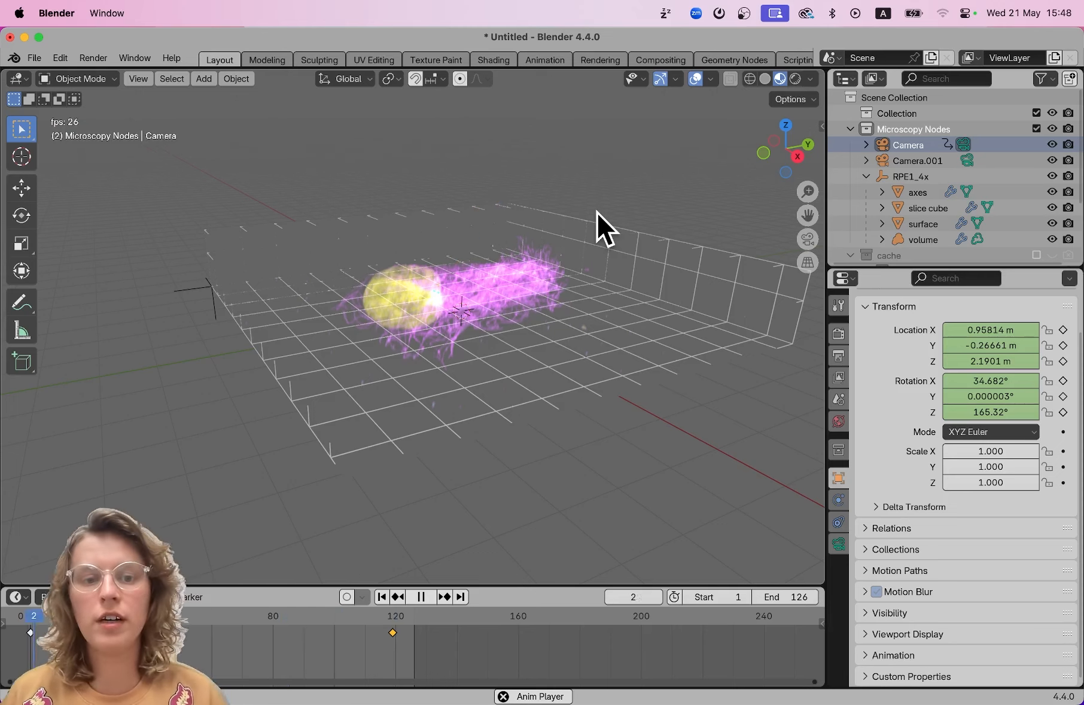
pyautogui.press('space')
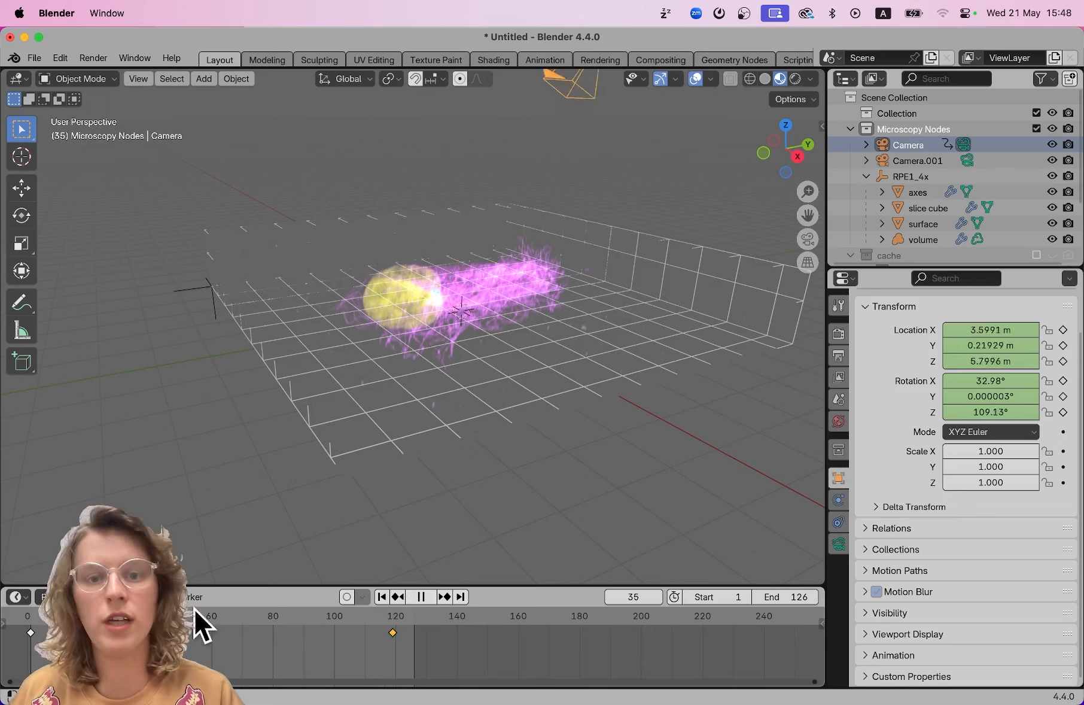
pyautogui.click(246, 619)
pyautogui.press('space')
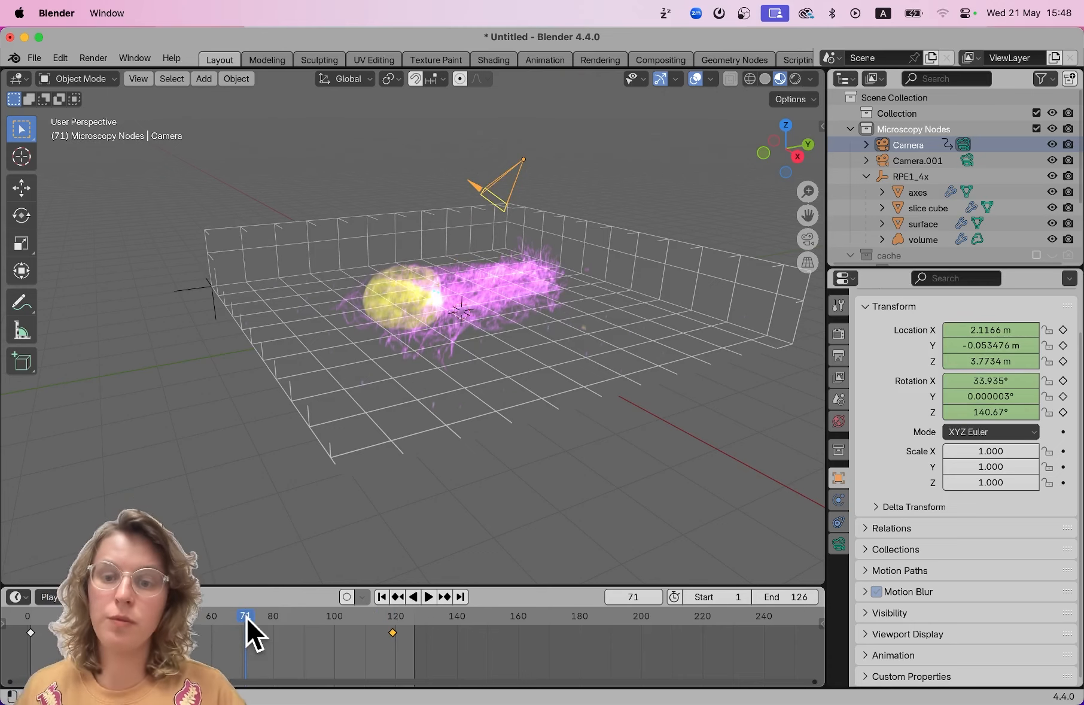
# Insert location and rotation keyframes for the slice cube at frame 5.
pyautogui.click(927, 208)
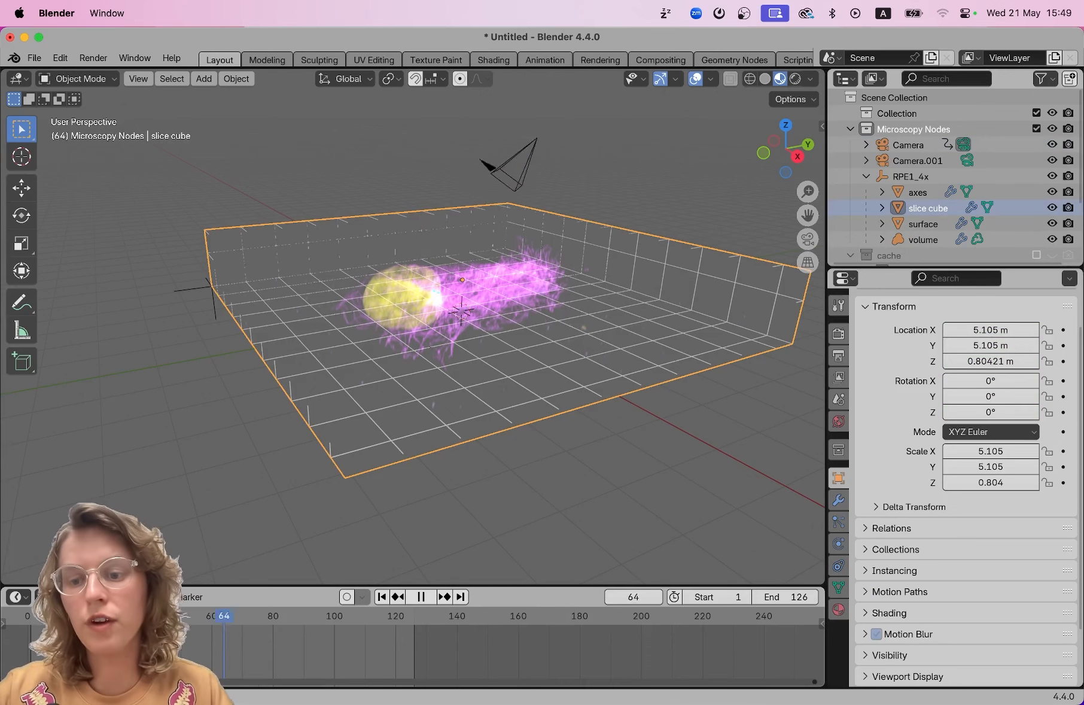
pyautogui.press('Escape')
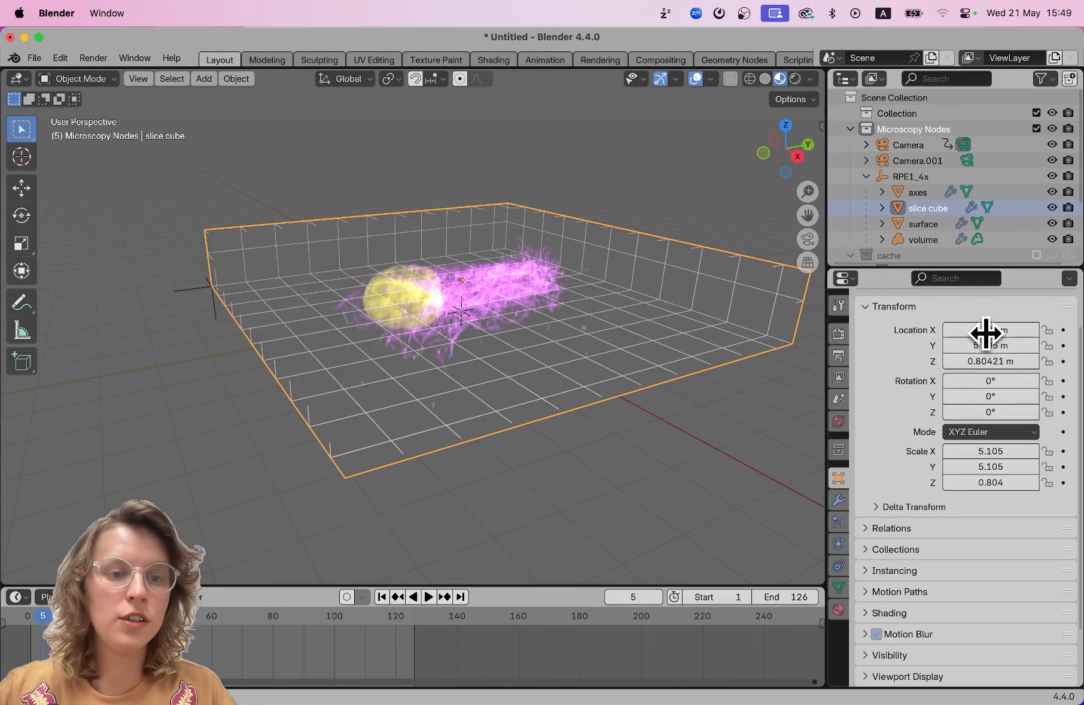
pyautogui.press('i')
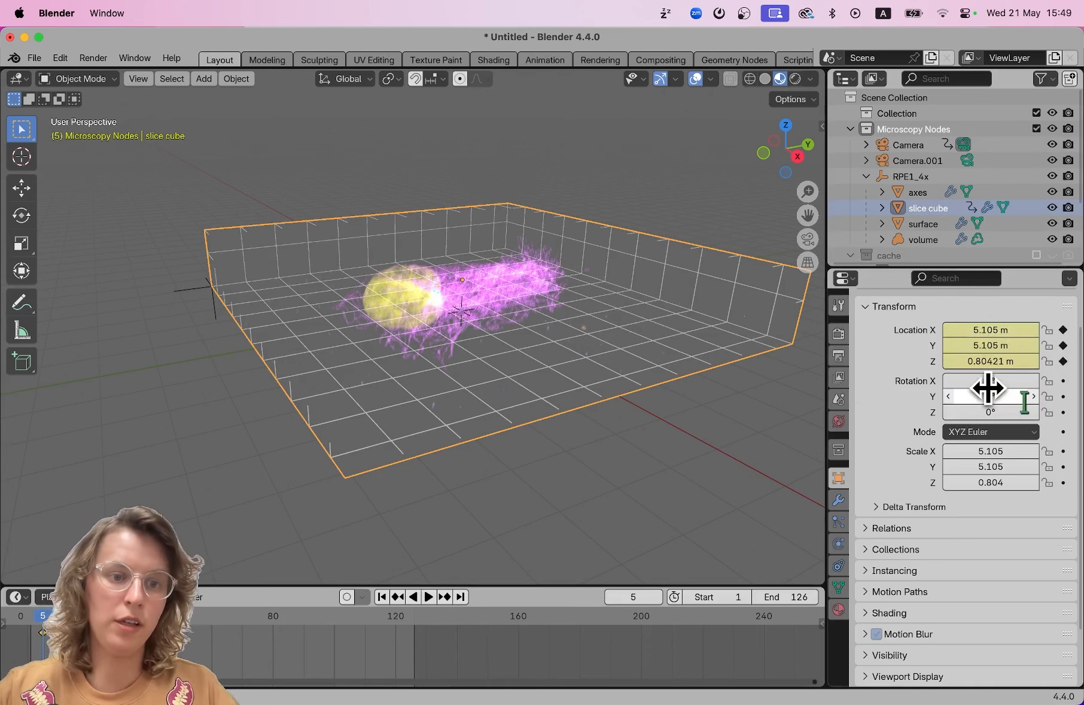
pyautogui.press('i')
# At frame 93, lower the slice cube's Z location to about -0.436 m and insert a location keyframe.
pyautogui.moveTo(204, 620); pyautogui.dragTo(313, 620)
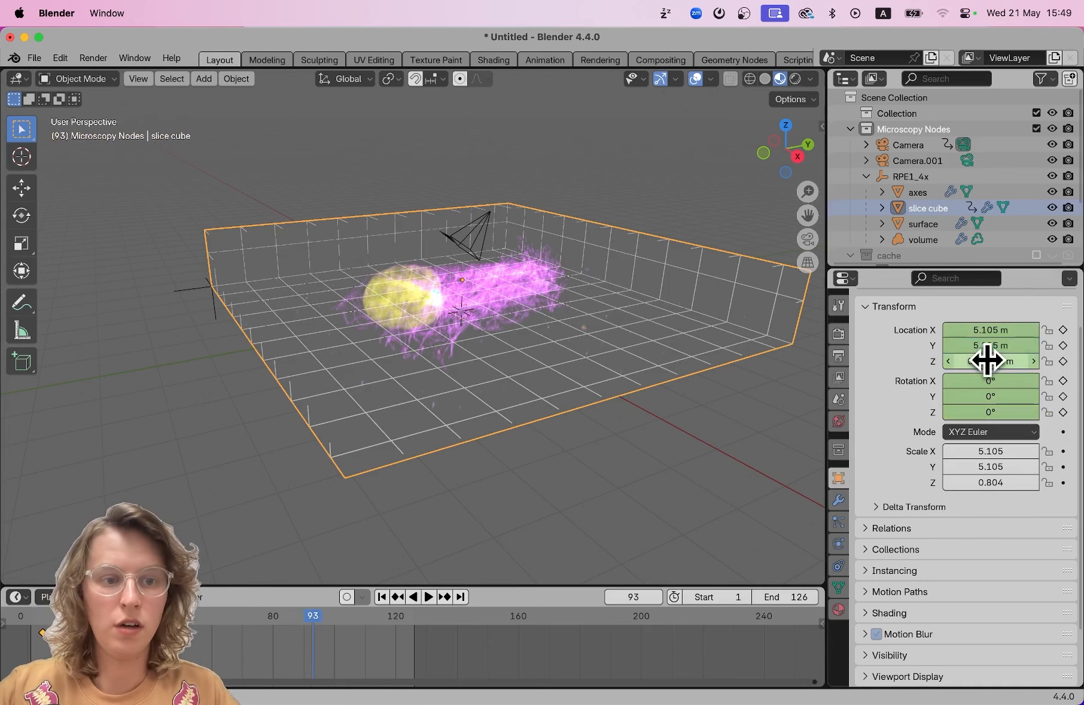
pyautogui.moveTo(991, 361); pyautogui.dragTo(719, 372)
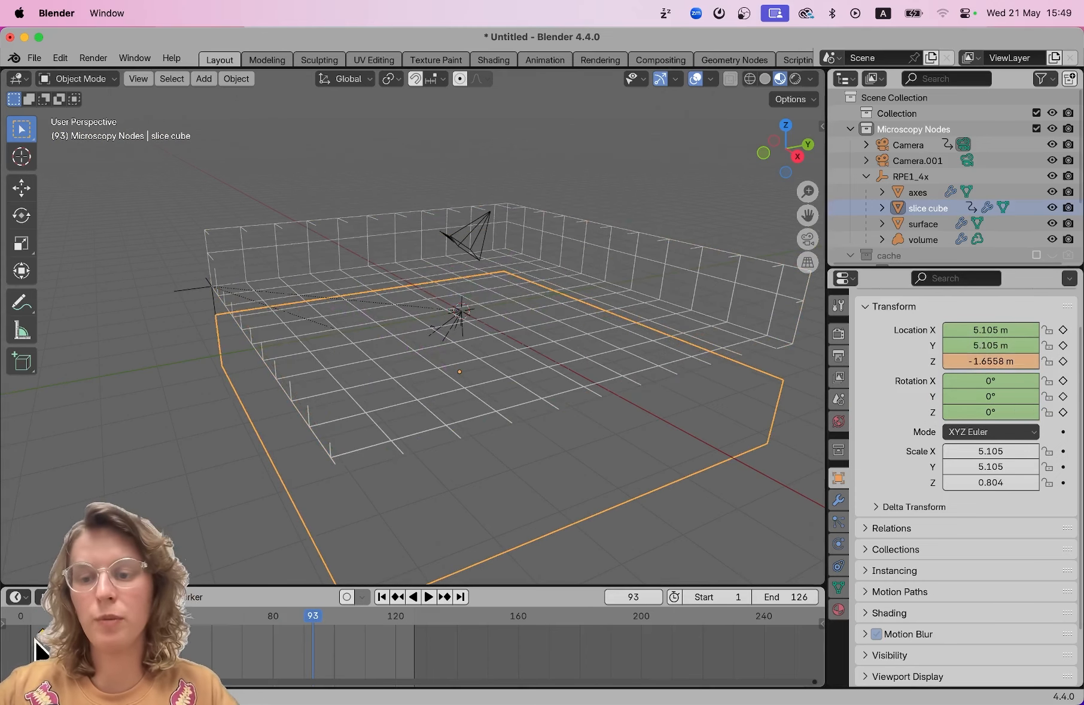
pyautogui.moveTo(987, 361); pyautogui.dragTo(1077, 361)
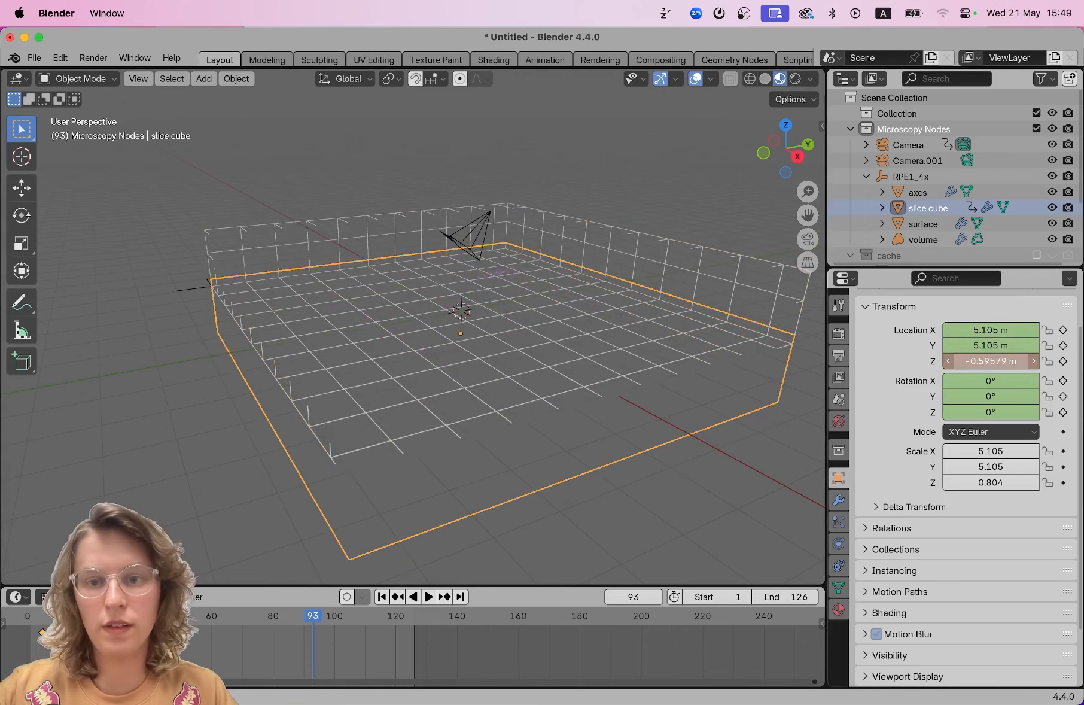
pyautogui.moveTo(991, 361); pyautogui.dragTo(1001, 361)
pyautogui.press('i')
# Flatten the slice cube by setting its Z scale to 0.1.
pyautogui.moveTo(1012, 483); pyautogui.dragTo(925, 482)
pyautogui.click(1004, 482)
pyautogui.write('0.1')
pyautogui.press('Return')
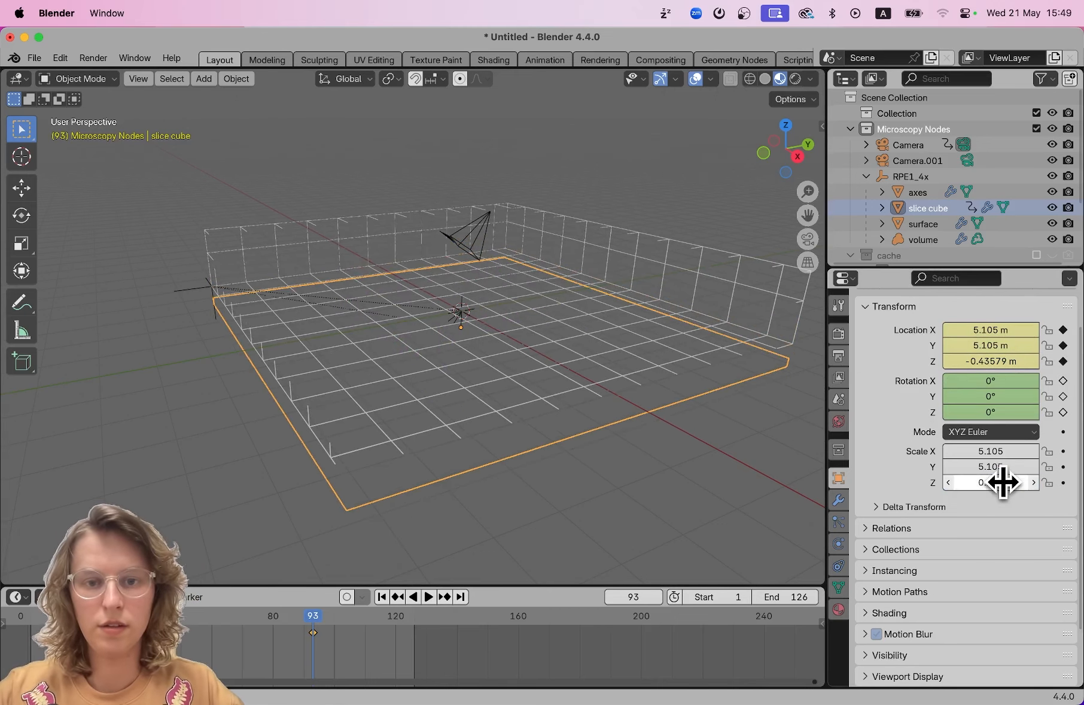
# Scrub back towards the start of the timeline and play the slice cube animation.
pyautogui.moveTo(310, 613); pyautogui.dragTo(251, 612)
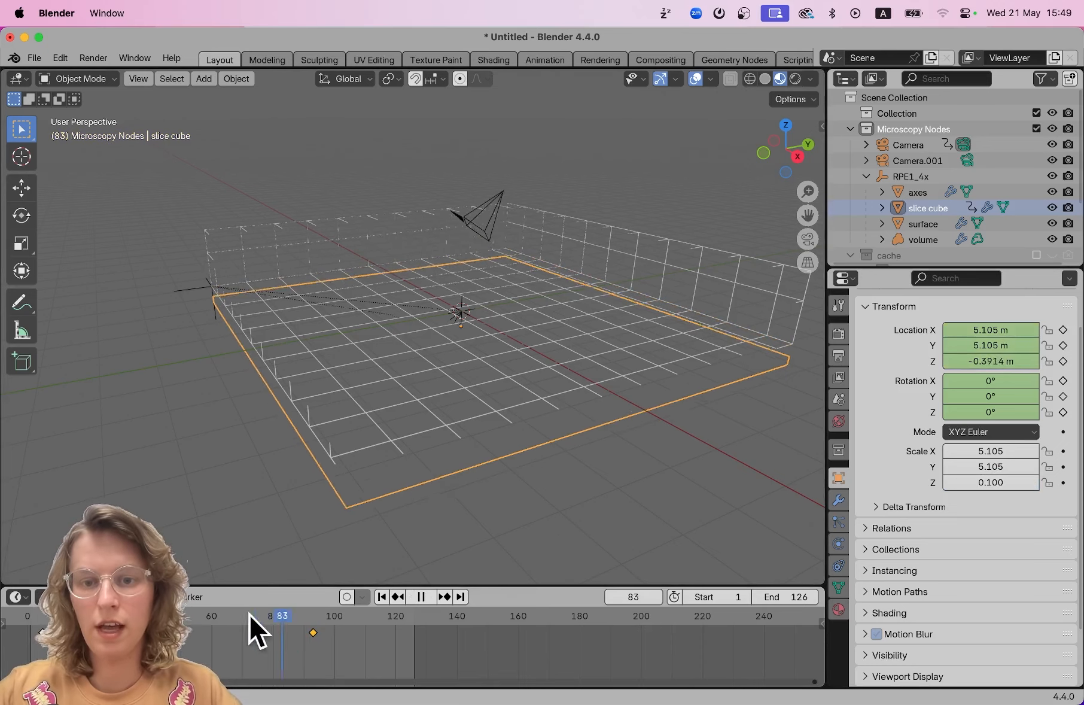
pyautogui.moveTo(131, 607); pyautogui.dragTo(30, 607)
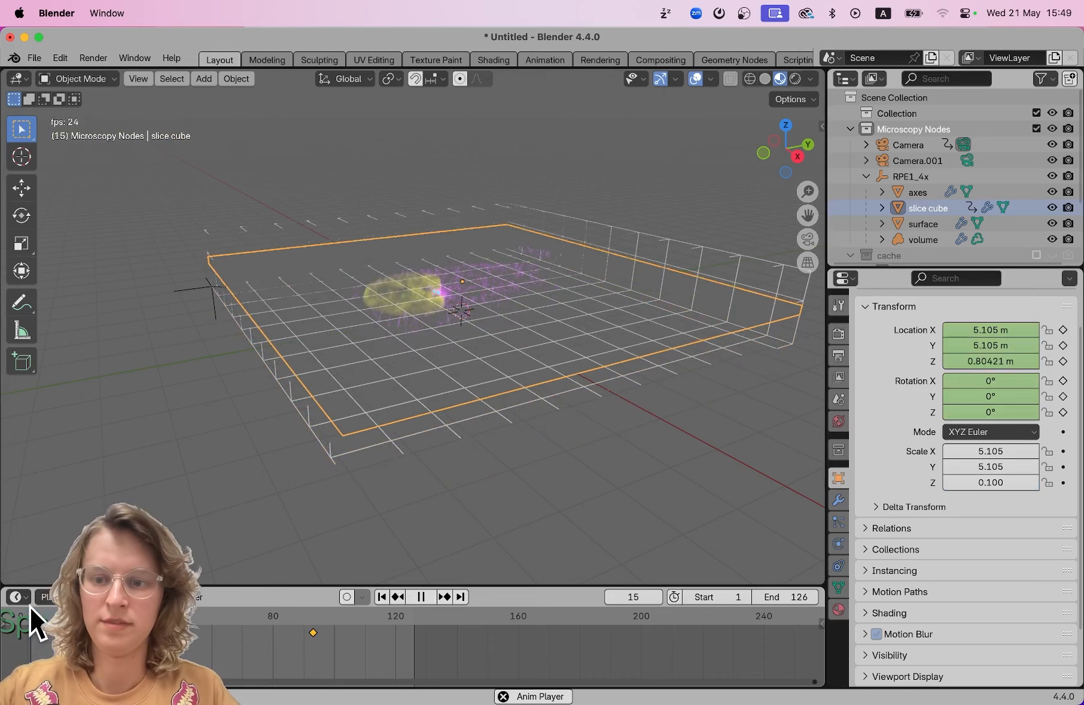
pyautogui.press('space')
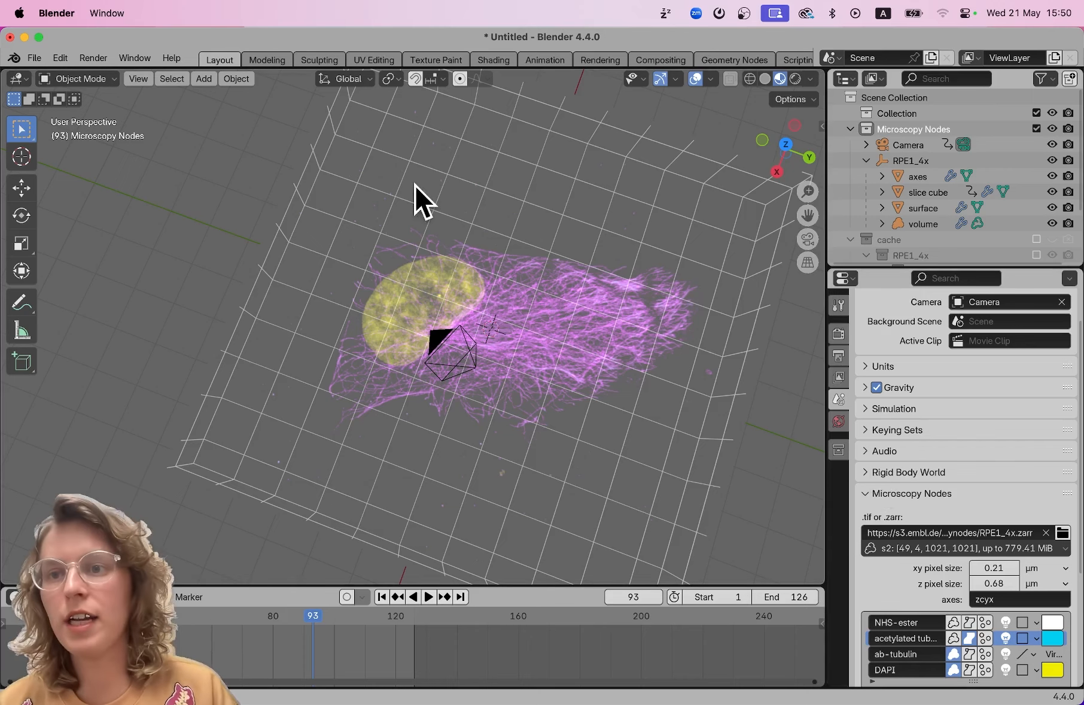
# Set the render output's file format to FFmpeg Video.
pyautogui.click(838, 357)
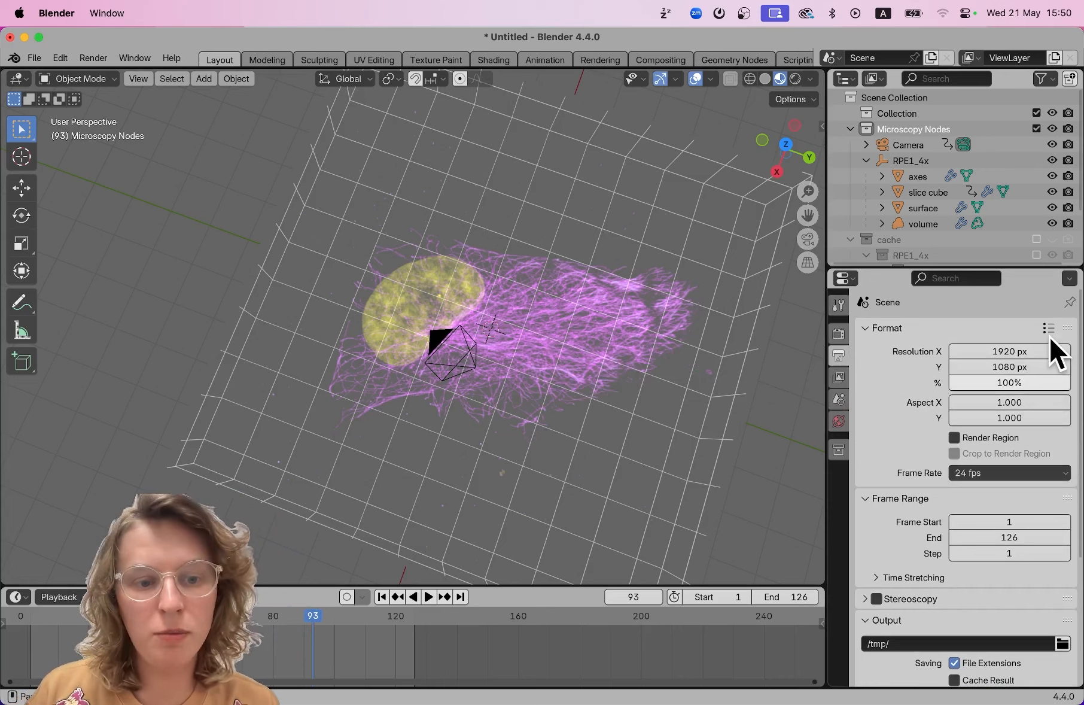
pyautogui.scroll(-5, 952, 473)
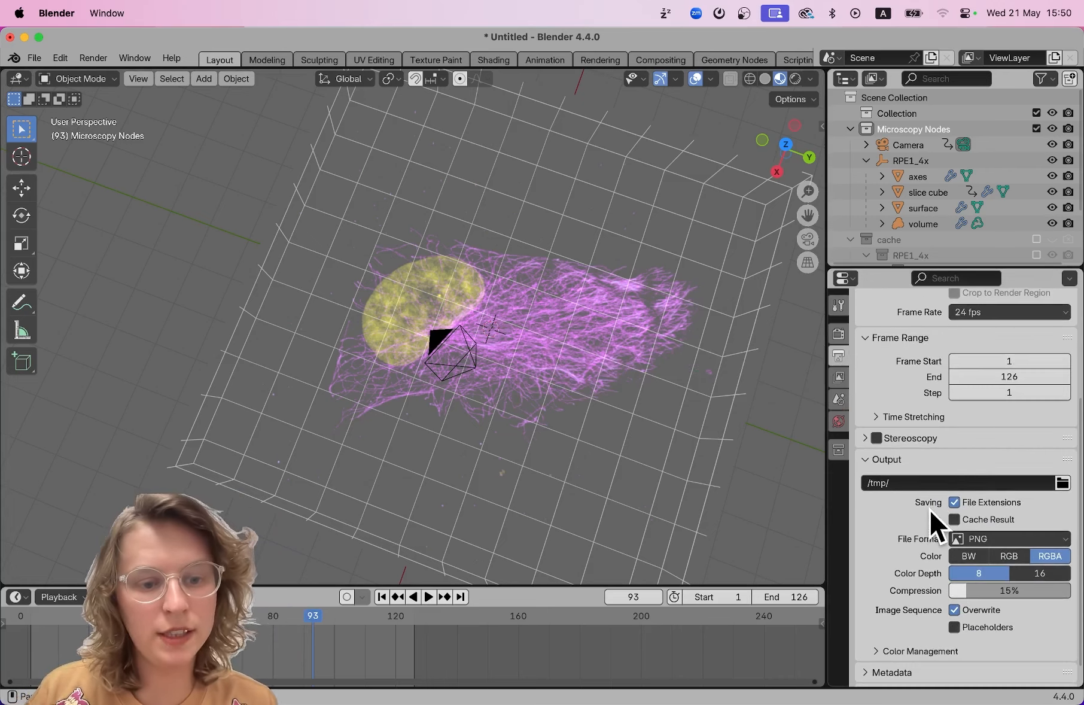
pyautogui.click(984, 542)
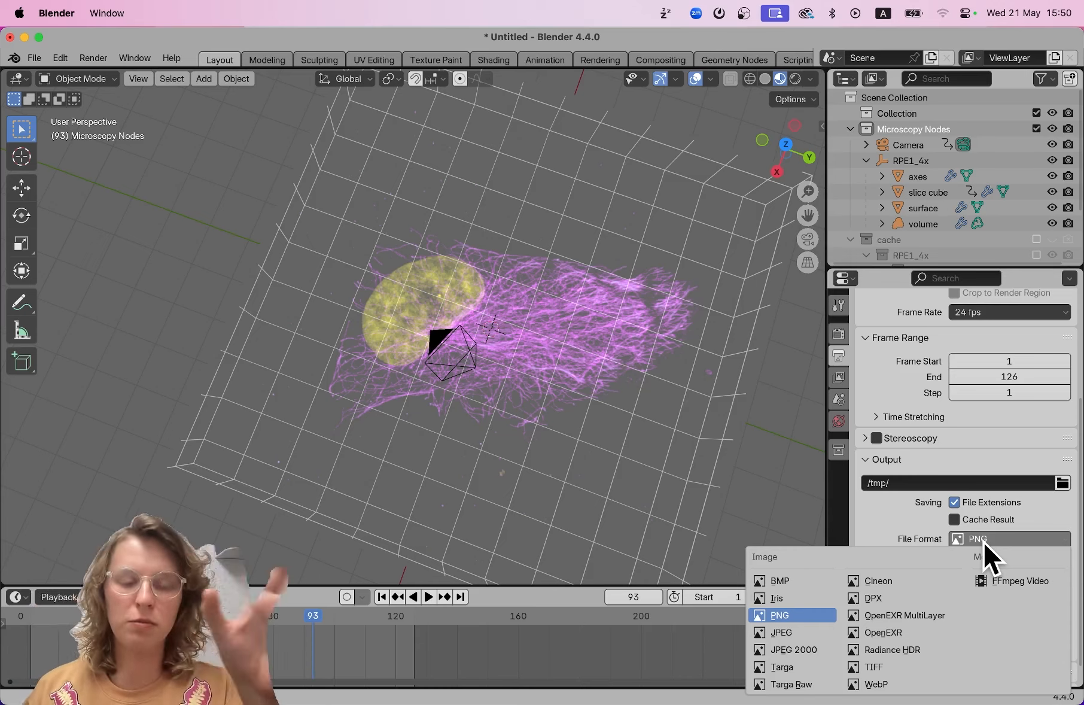
pyautogui.click(993, 578)
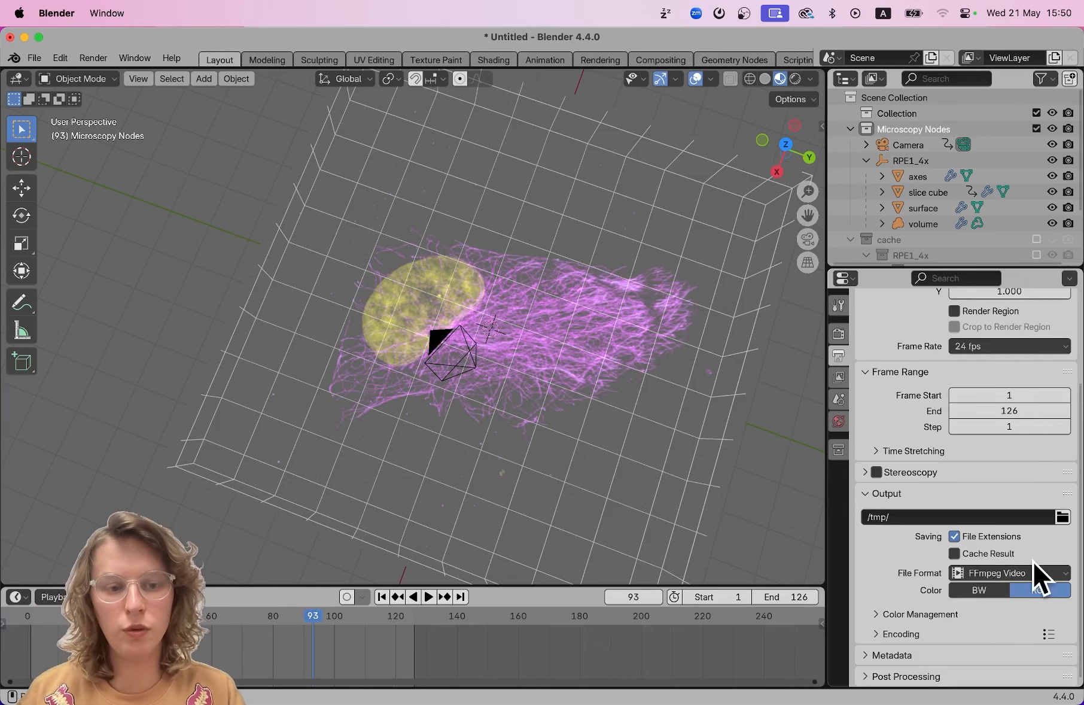
pyautogui.click(895, 615)
pyautogui.click(924, 614)
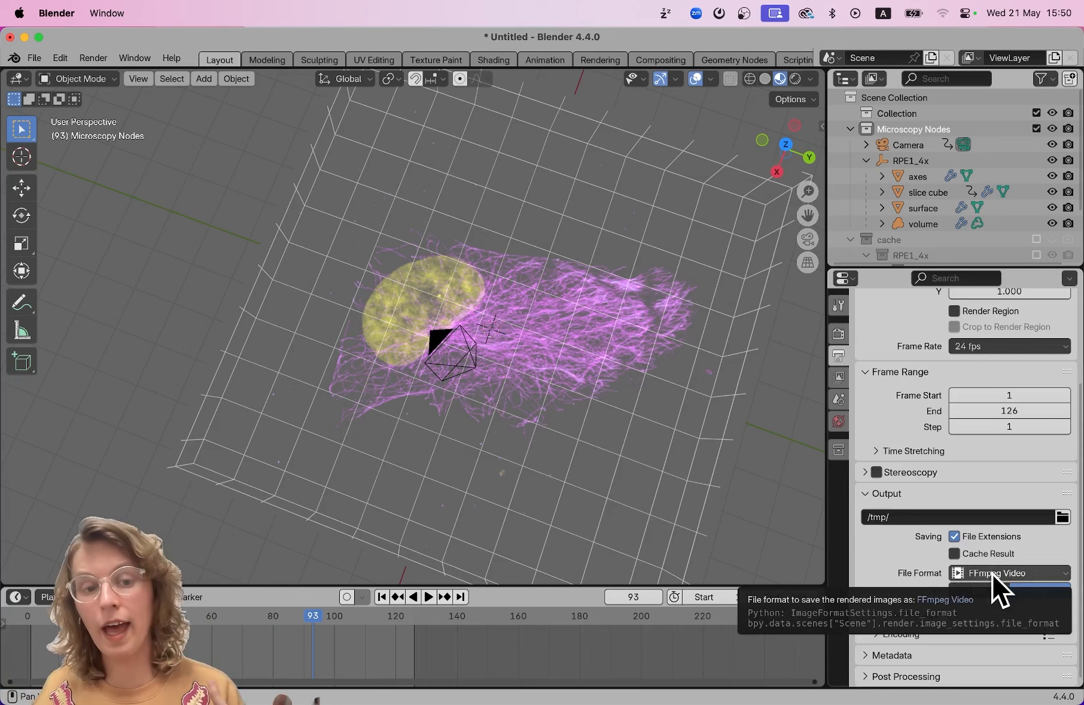
pyautogui.click(1001, 573)
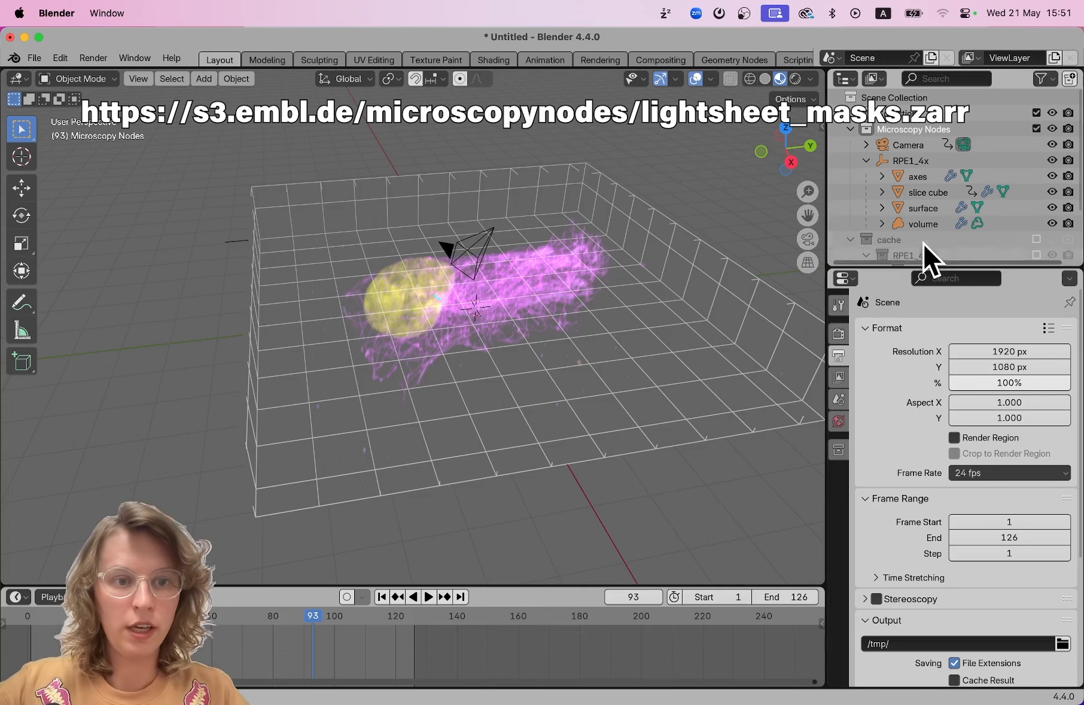
# Delete all objects and collections from the scene, including the leftover cached volumes.
pyautogui.press('a')
pyautogui.press('x')
pyautogui.press('a')
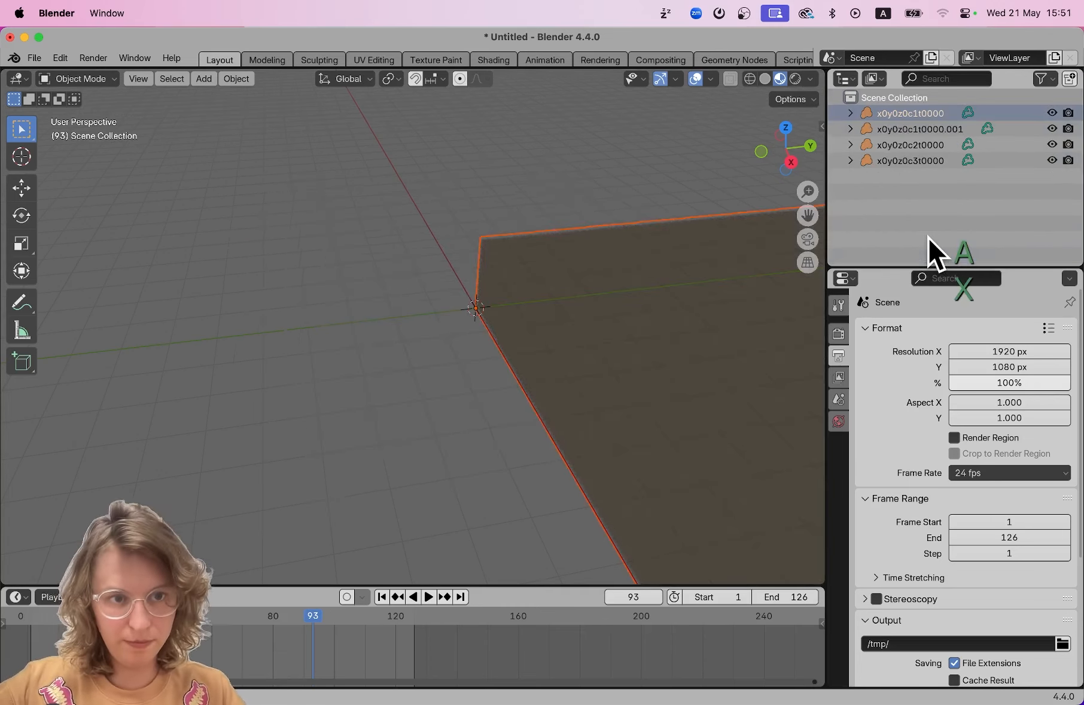
pyautogui.press('x')
pyautogui.click(839, 398)
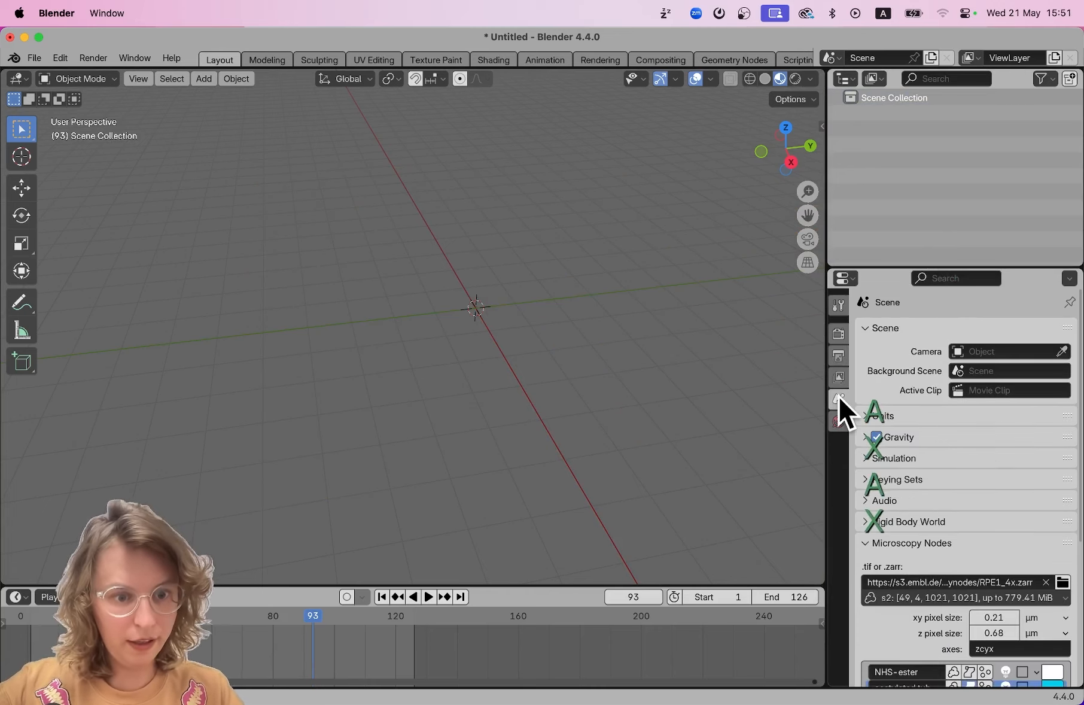
pyautogui.scroll(-10, 869, 479)
pyautogui.click(985, 426)
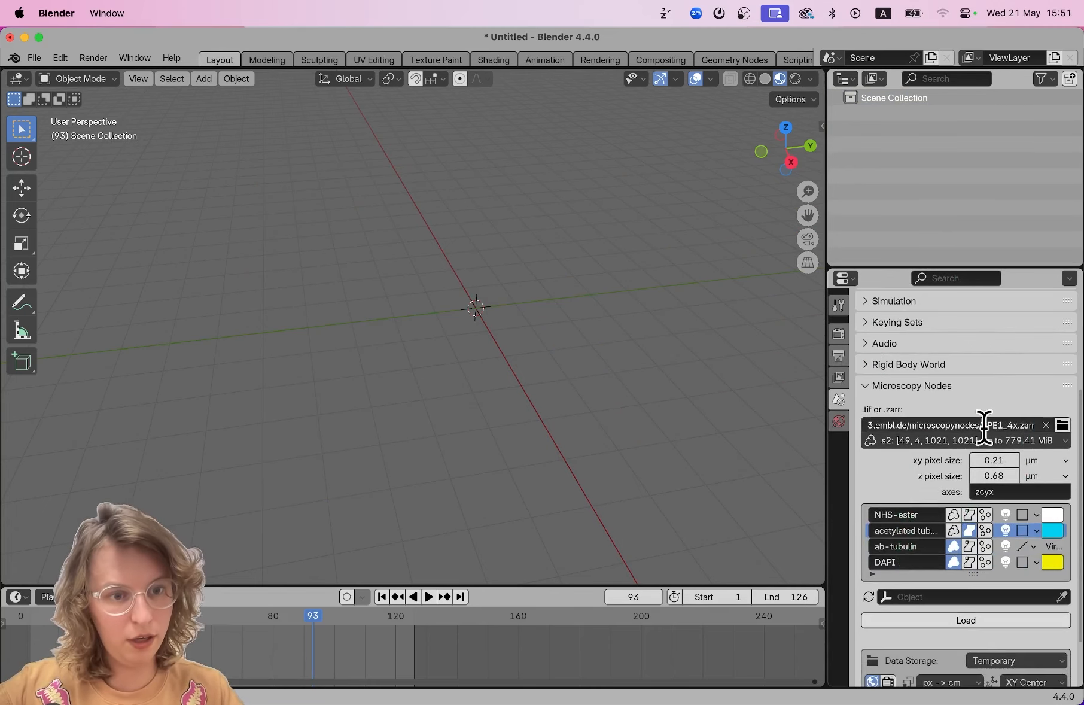
pyautogui.write('https://s3.embl.de/...ghtsheet_masks.zarr')
pyautogui.press('Return')
pyautogui.scroll(-2, 866, 502)
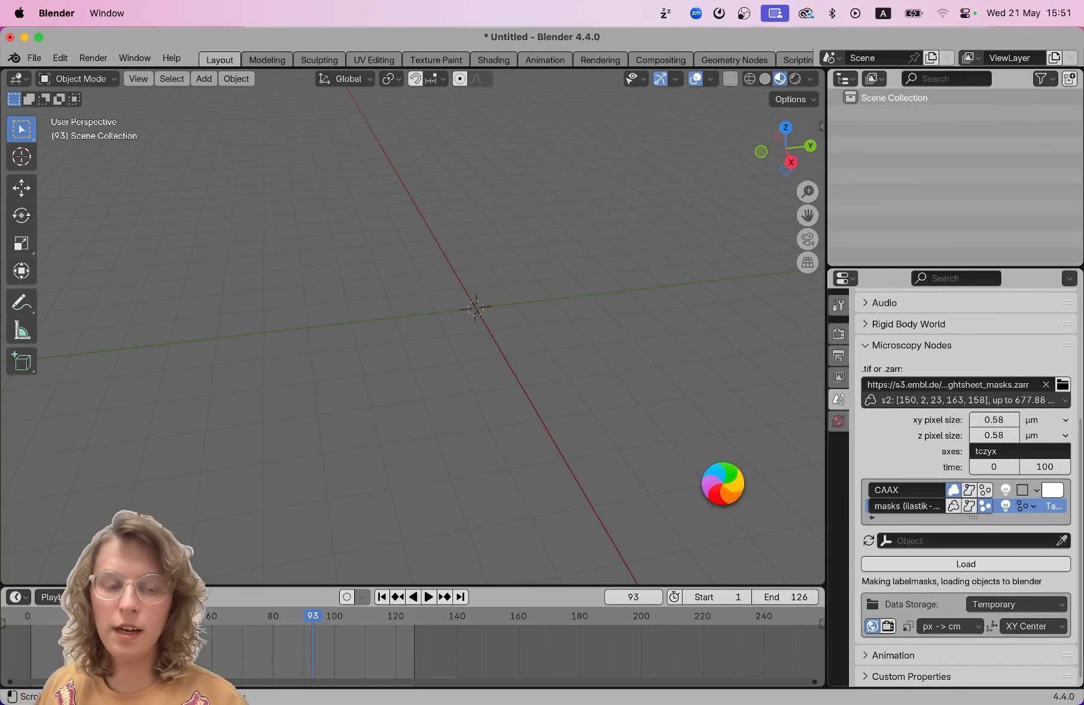
# Play the time series to frame 24, and add a camera aligned to the current view.
pyautogui.press('space')
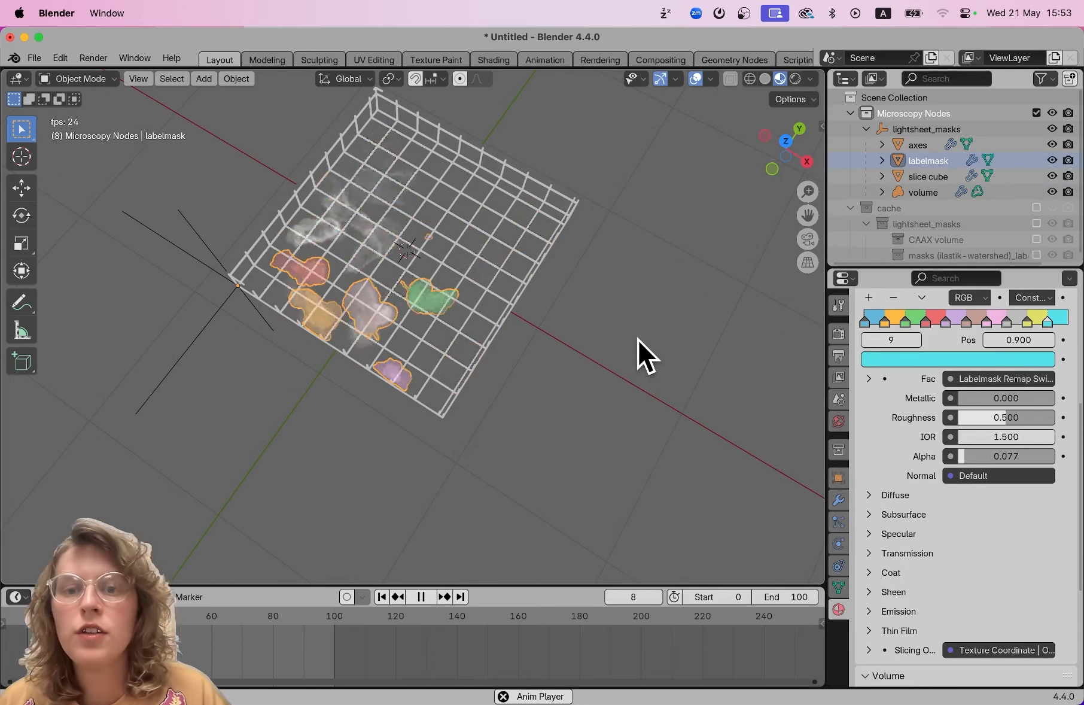
pyautogui.press('space')
pyautogui.hotkey('shift', 'a')
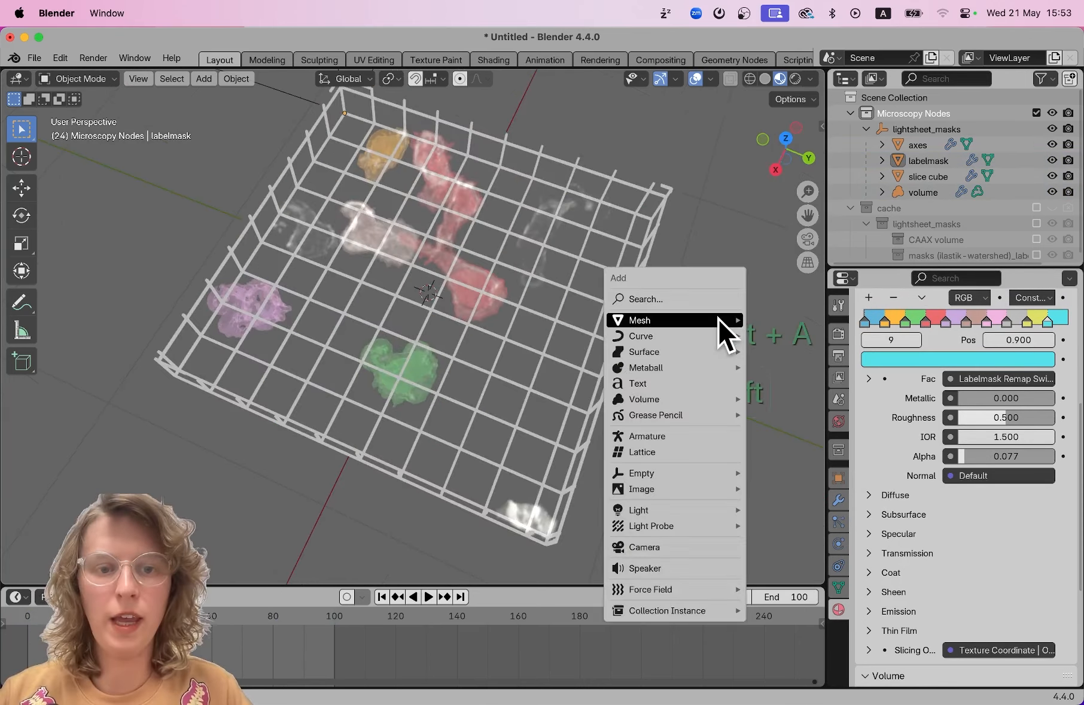
pyautogui.click(665, 541)
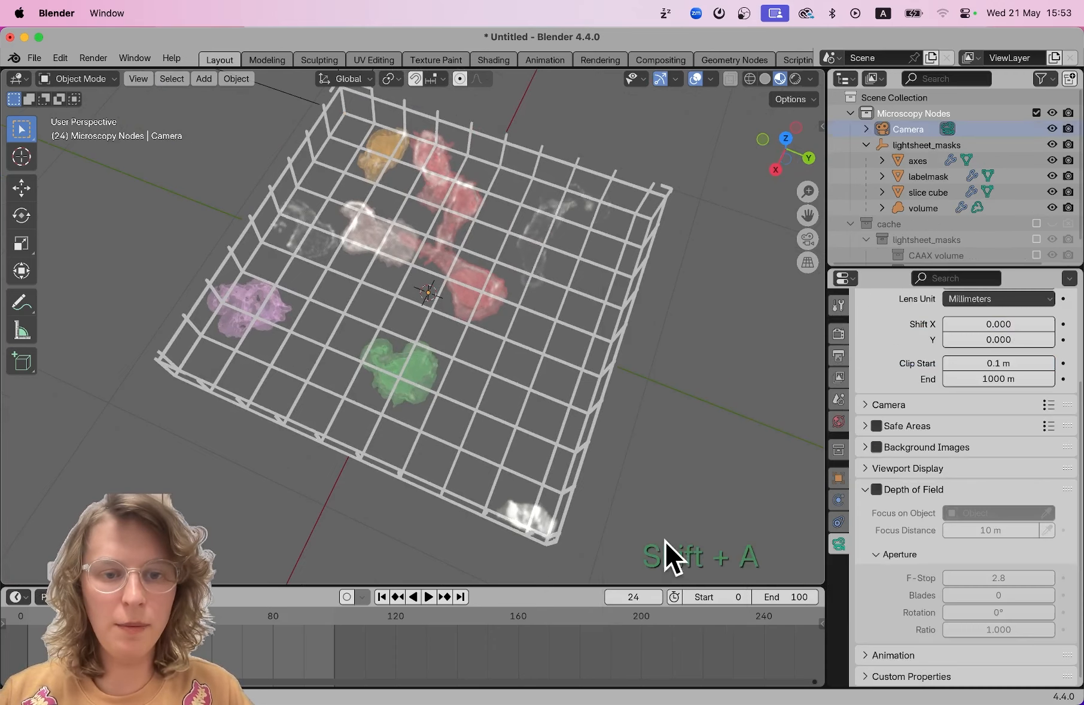
pyautogui.press('alt+super+KP_0')
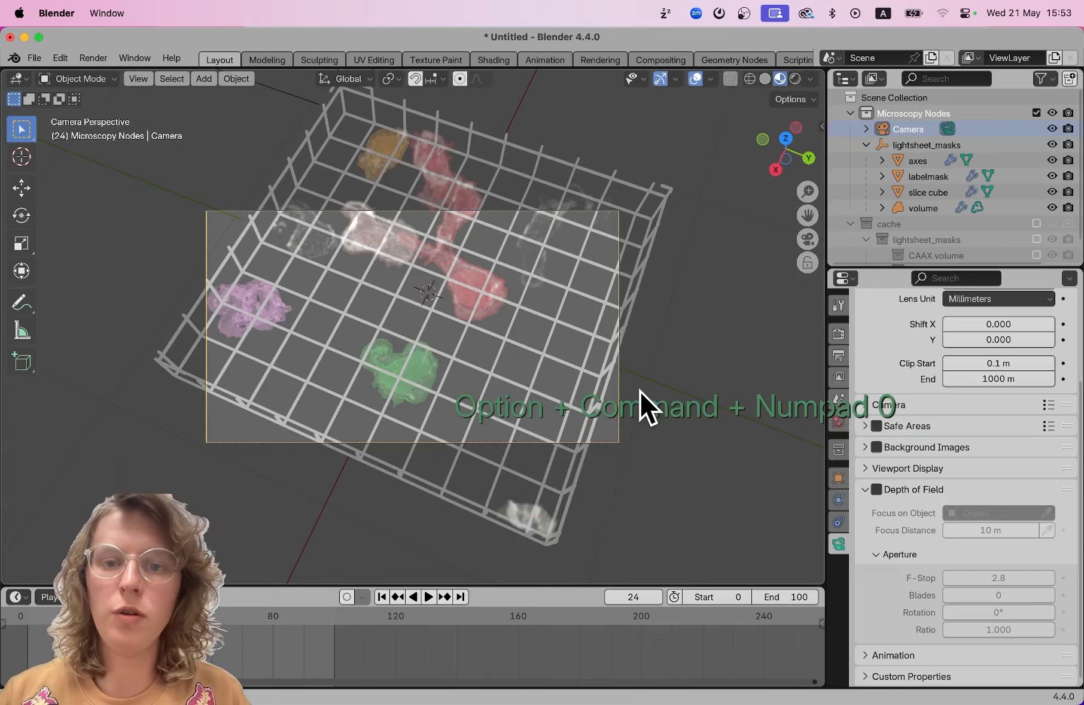
# Rotate the camera freehand in several passes and check its framing through the camera view.
pyautogui.hscroll(-2, 639, 389)
pyautogui.hscroll(1, 640, 390)
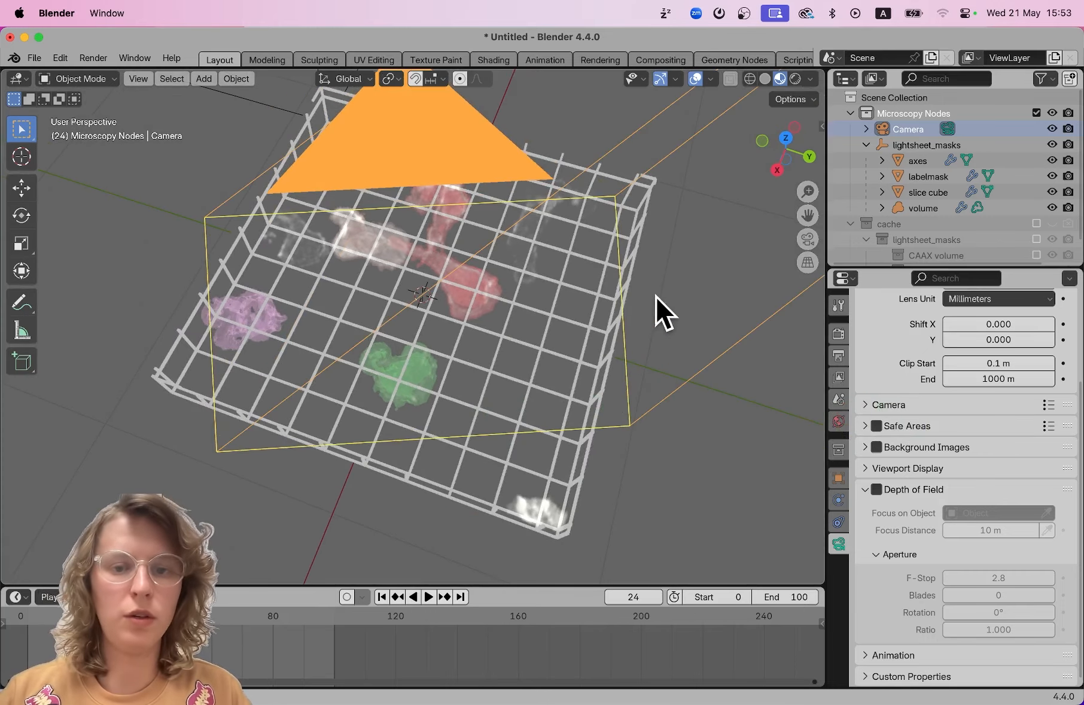
pyautogui.press('r')
pyautogui.click(630, 295)
pyautogui.scroll(-3, 630, 295)
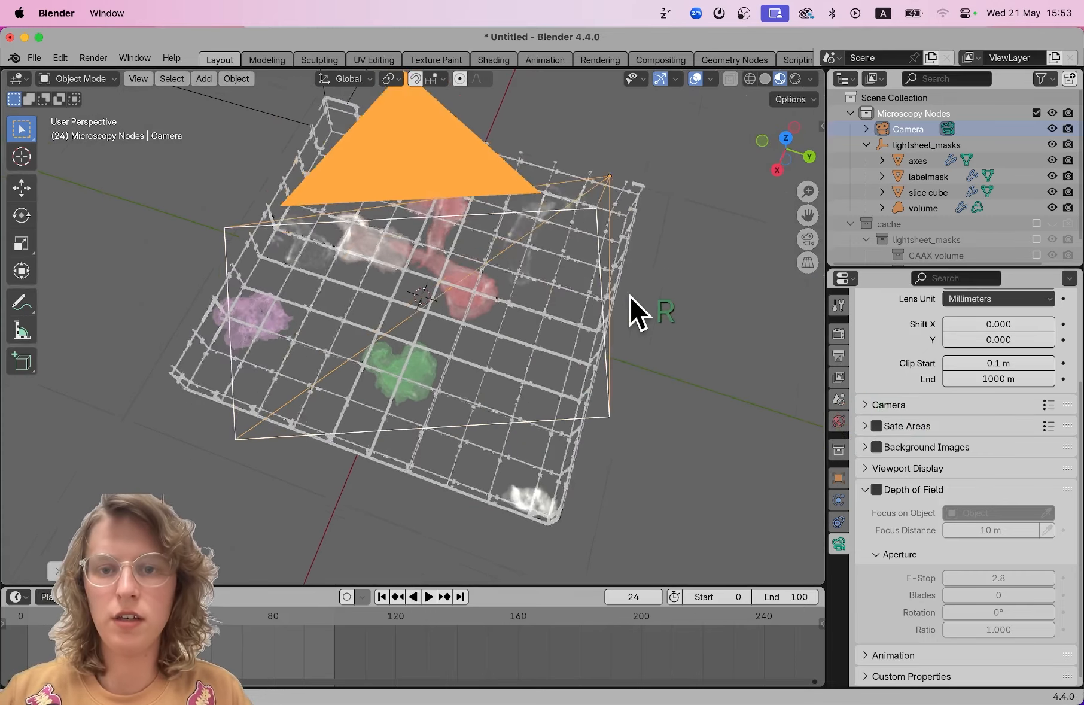
pyautogui.press('r')
pyautogui.click(615, 259)
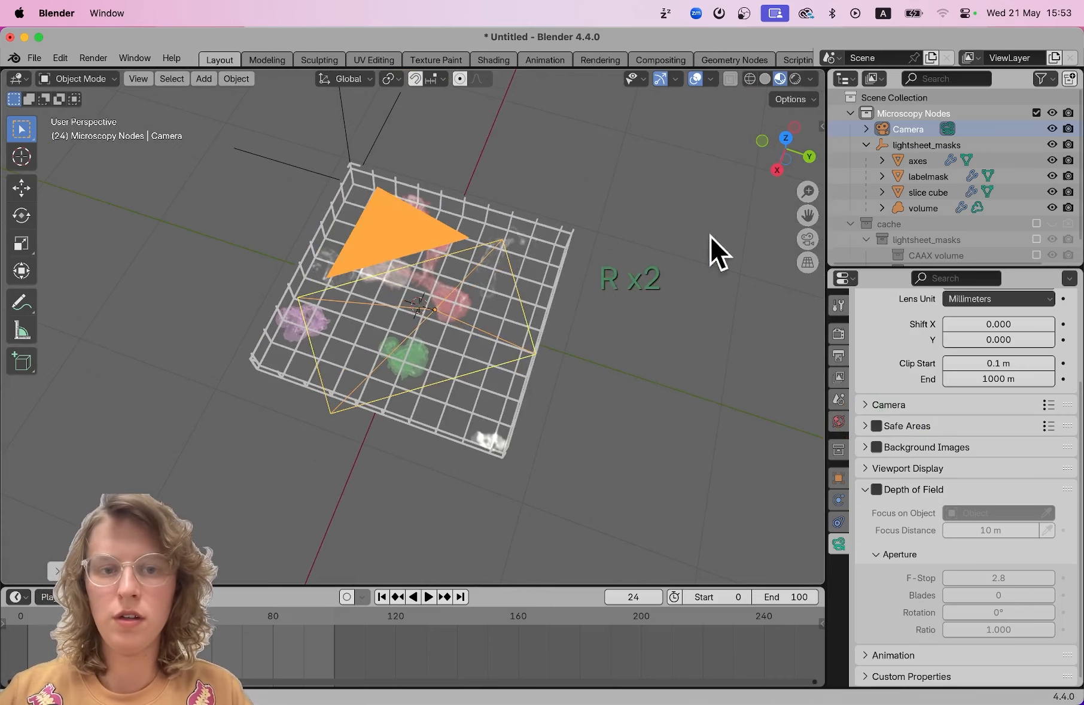
pyautogui.hscroll(-5, 581, 259)
pyautogui.press('r')
pyautogui.click(519, 266)
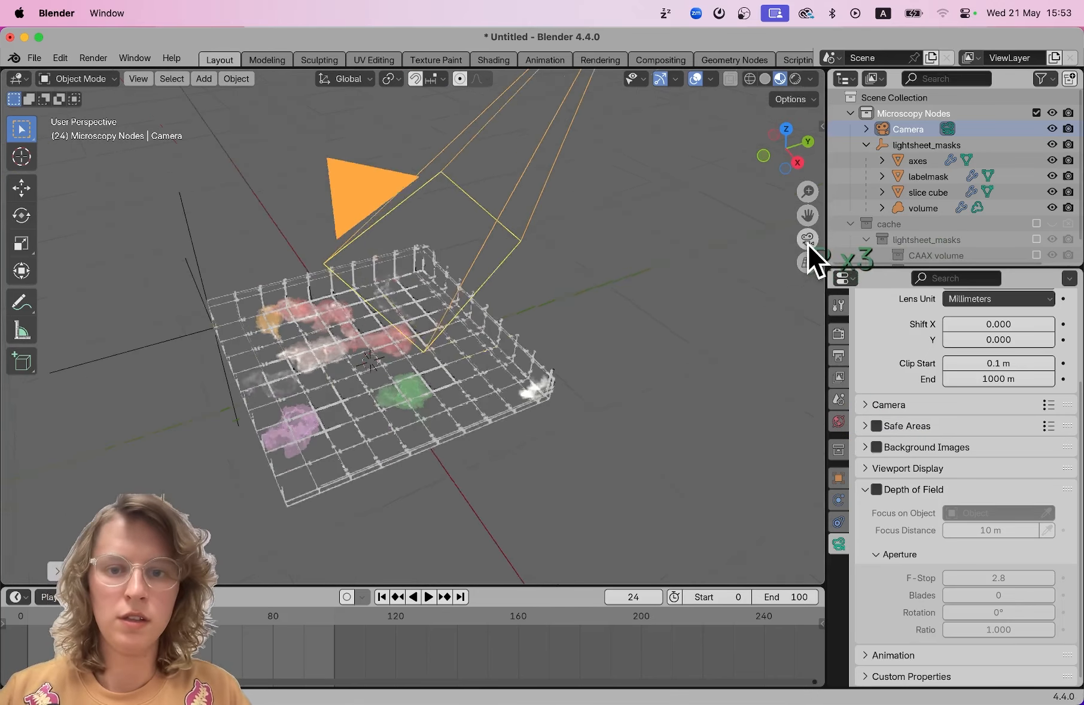
pyautogui.click(809, 241)
pyautogui.scroll(-3, 593, 292)
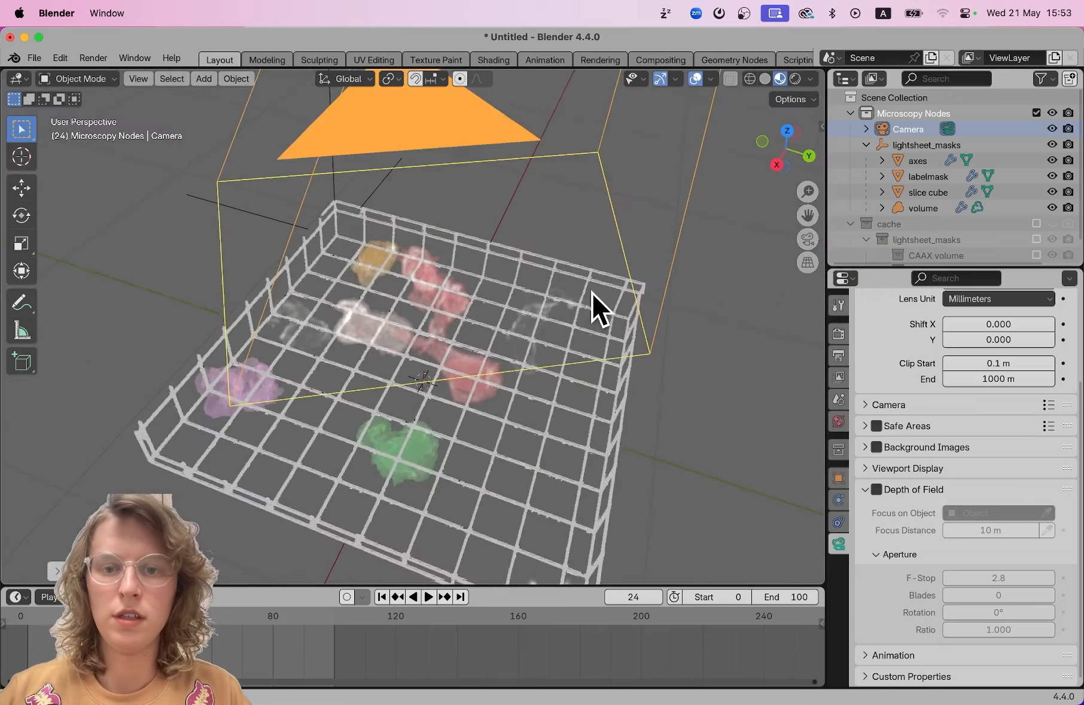
pyautogui.scroll(3, 611, 318)
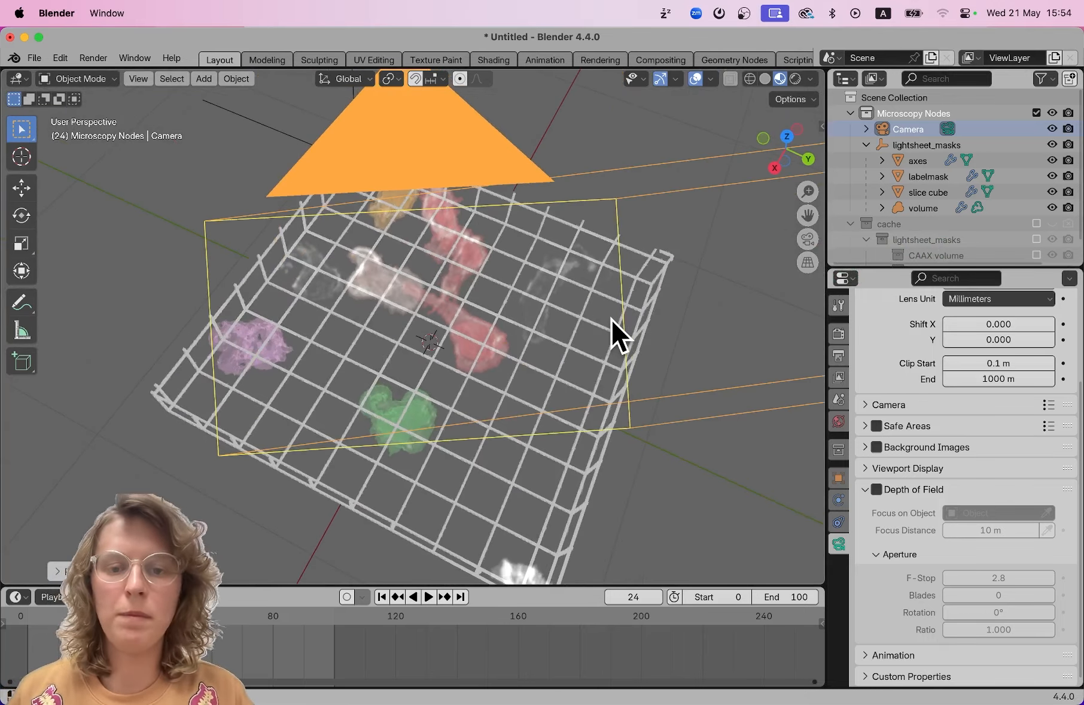
pyautogui.hscroll(-2, 611, 318)
# At frame 2, insert location and rotation keyframes for the camera.
pyautogui.click(34, 622)
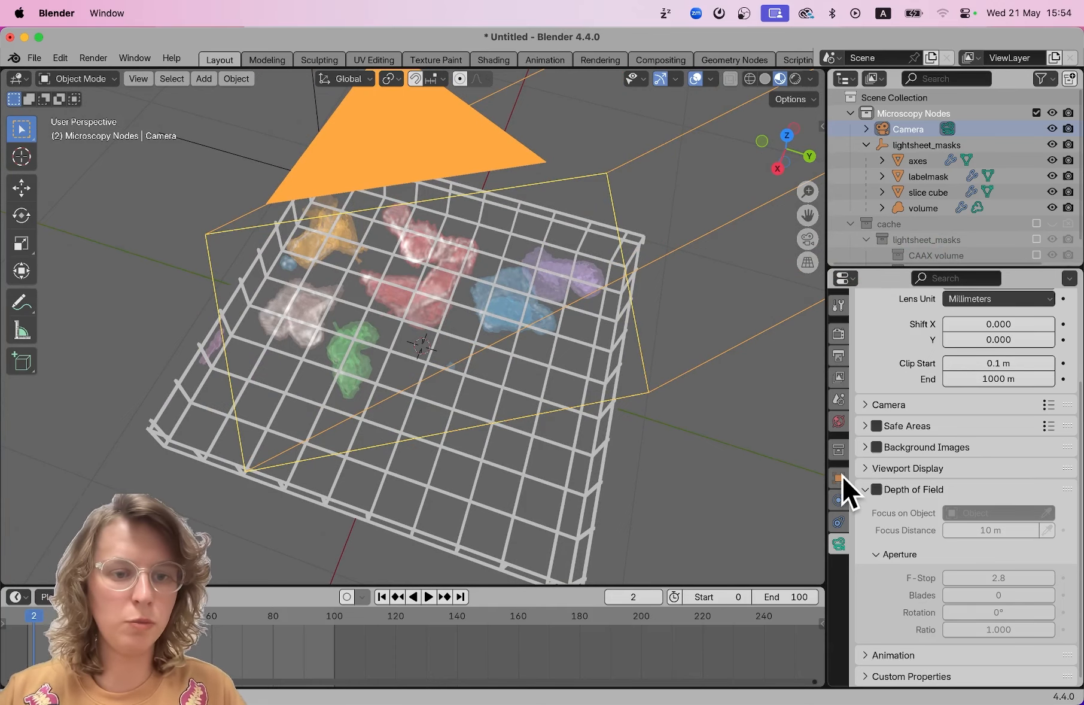
pyautogui.click(839, 477)
pyautogui.press('i')
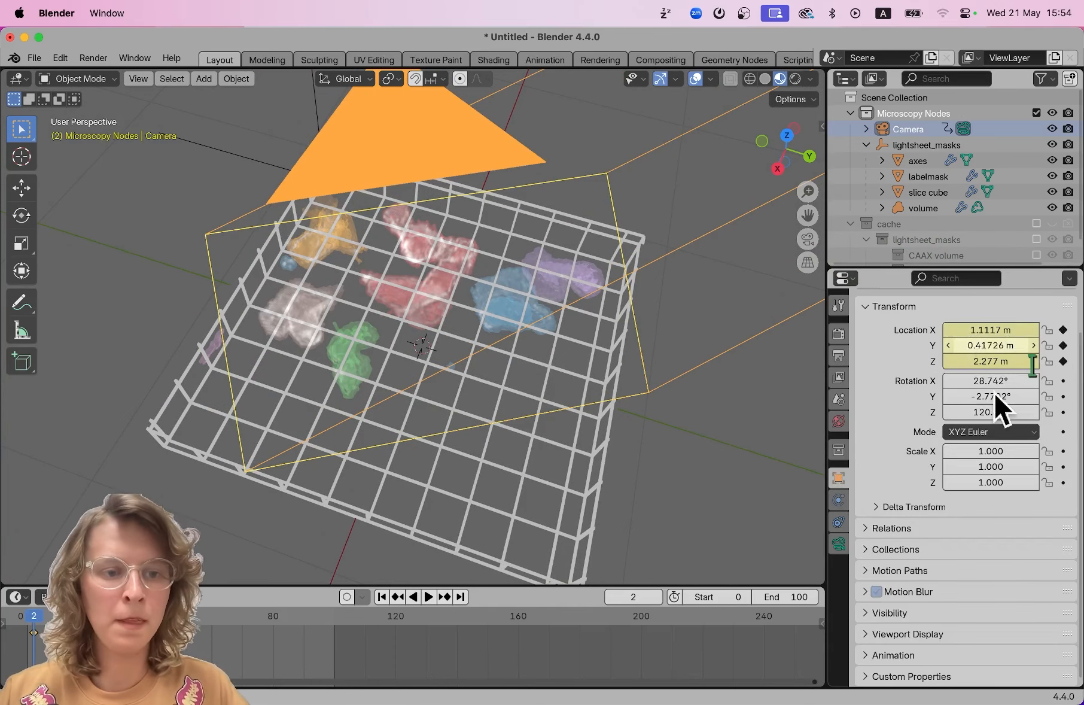
pyautogui.press('i')
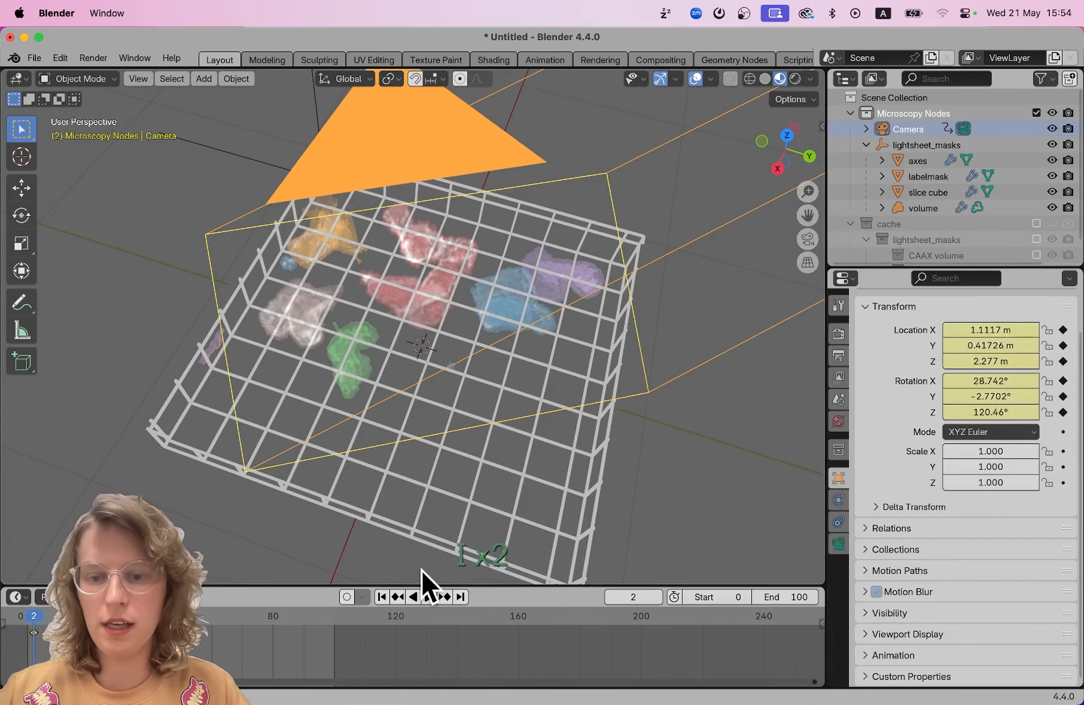
# Go to frame 94 and align the camera to the right orthographic view of the volume.
pyautogui.click(317, 615)
pyautogui.scroll(-8, 402, 497)
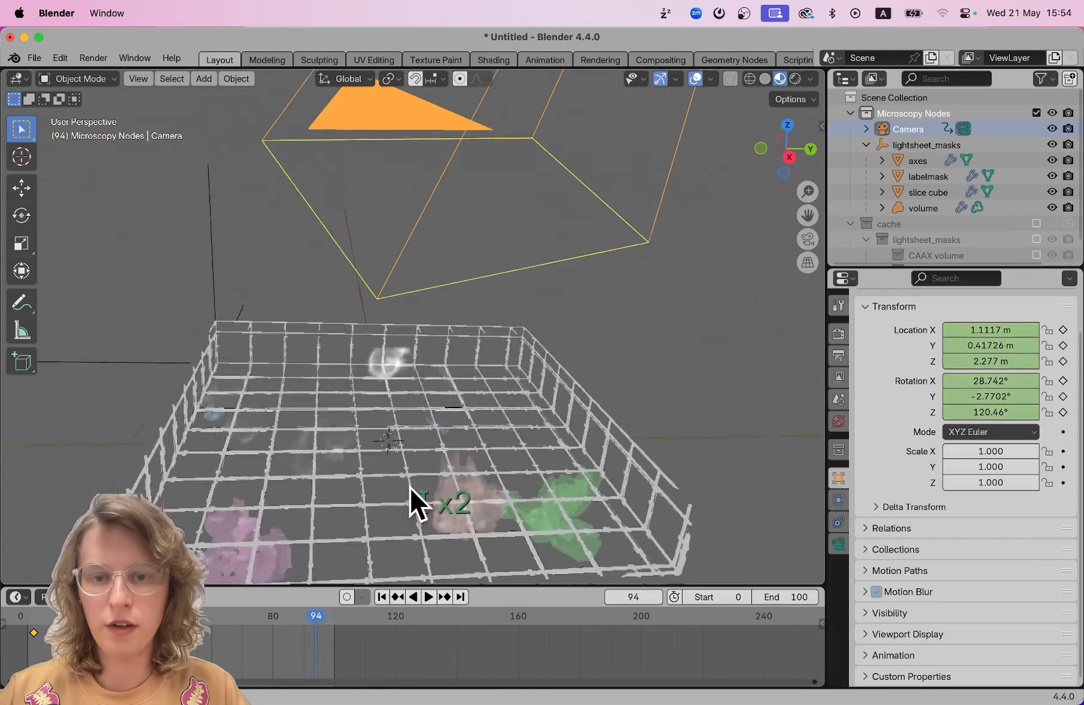
pyautogui.scroll(-3, 409, 487)
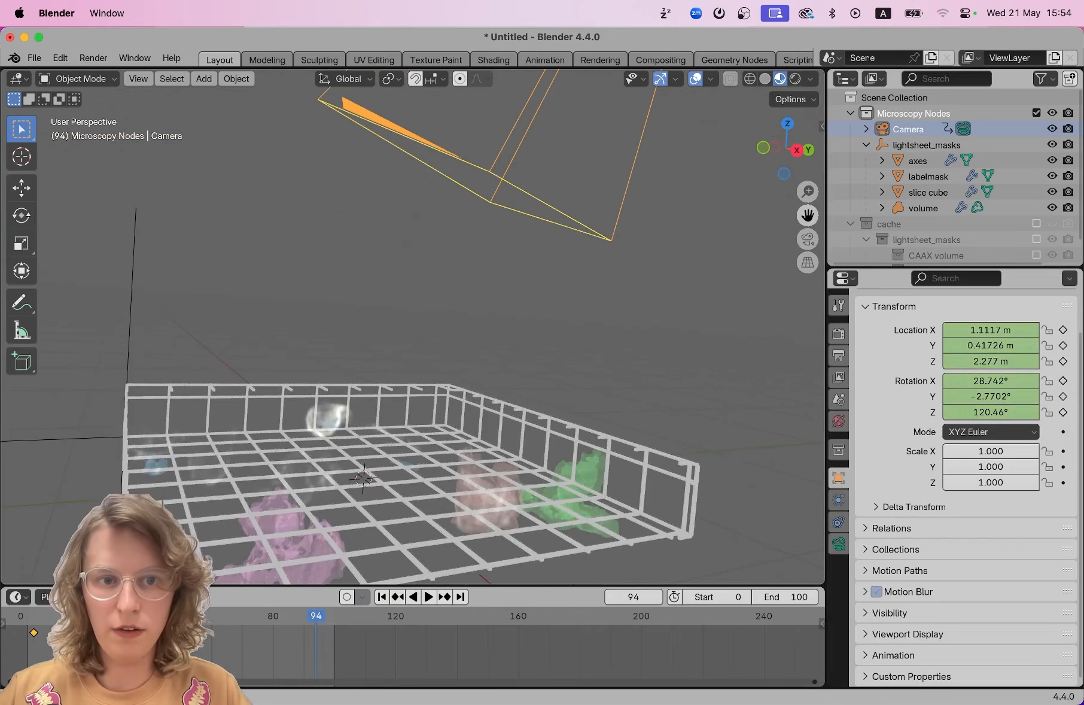
pyautogui.scroll(-10, 583, 377)
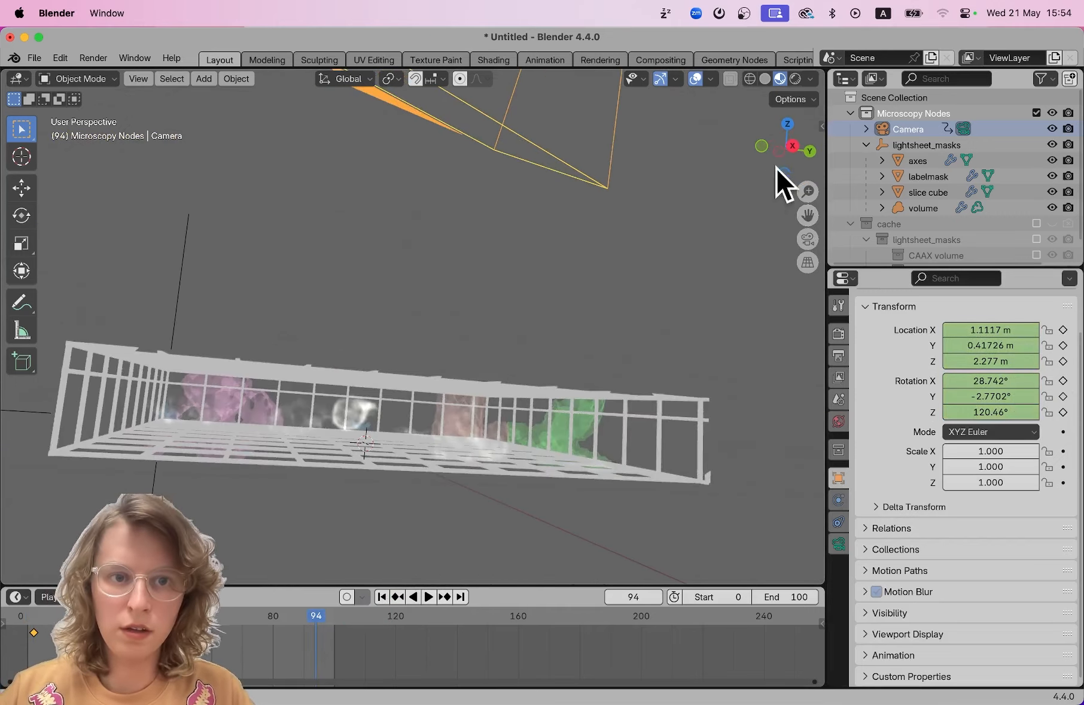
pyautogui.click(794, 147)
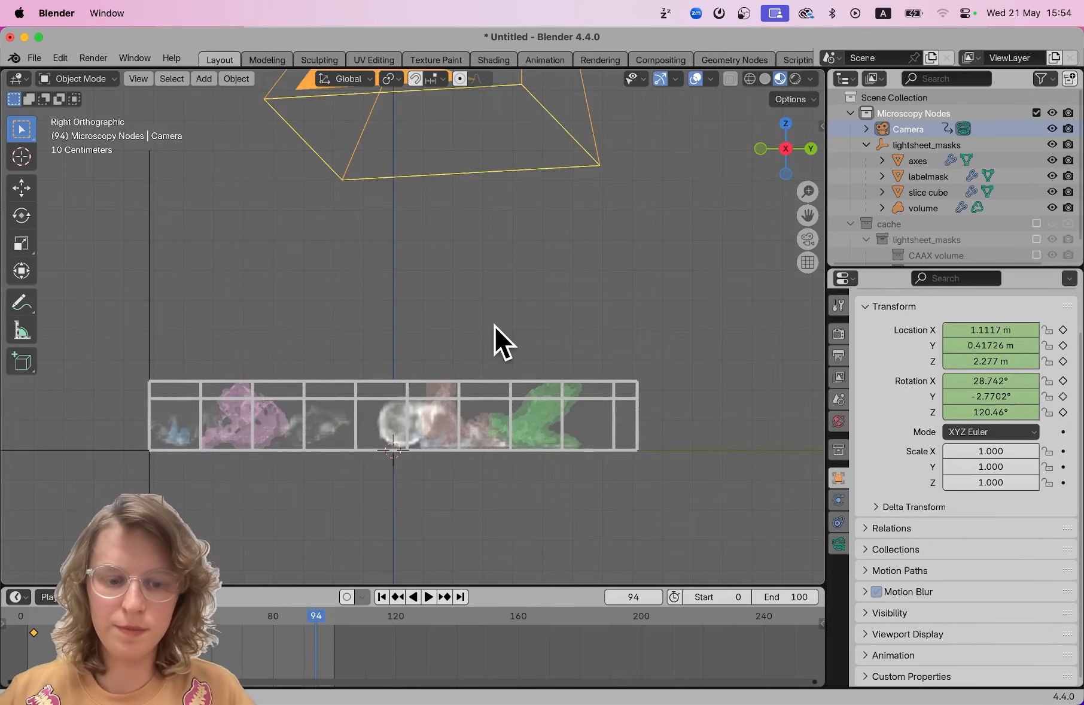
pyautogui.press('alt+super+KP_0')
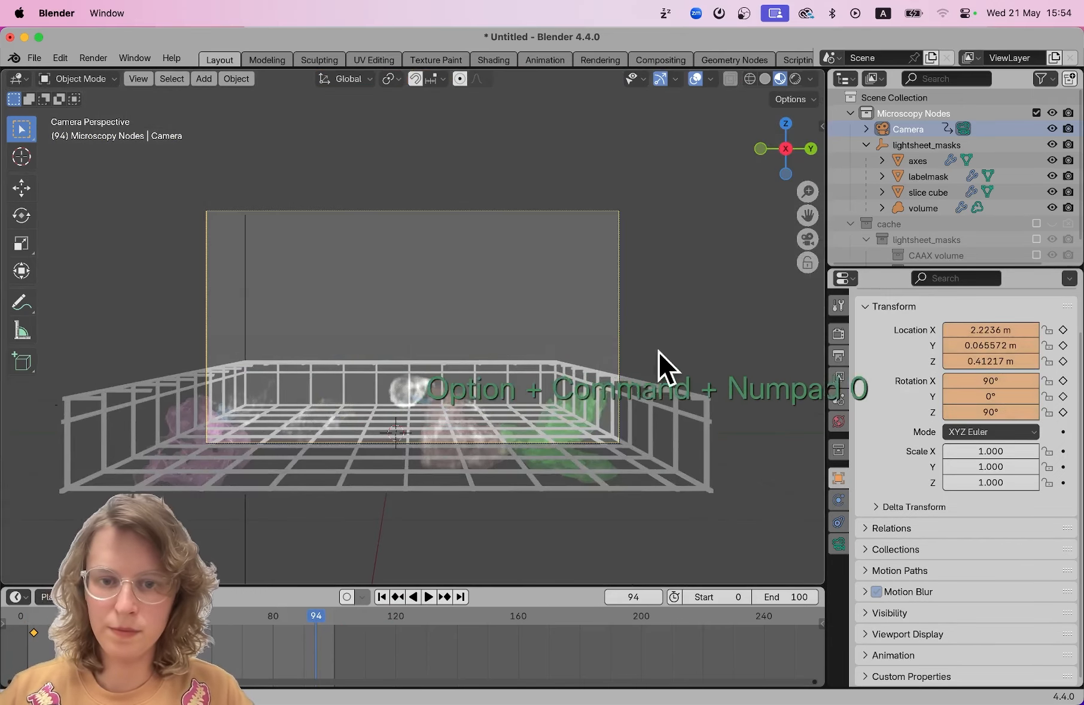
# Lower the camera about 0.21 m along the global Z axis and insert location and rotation keyframes at frame 94.
pyautogui.press('g')
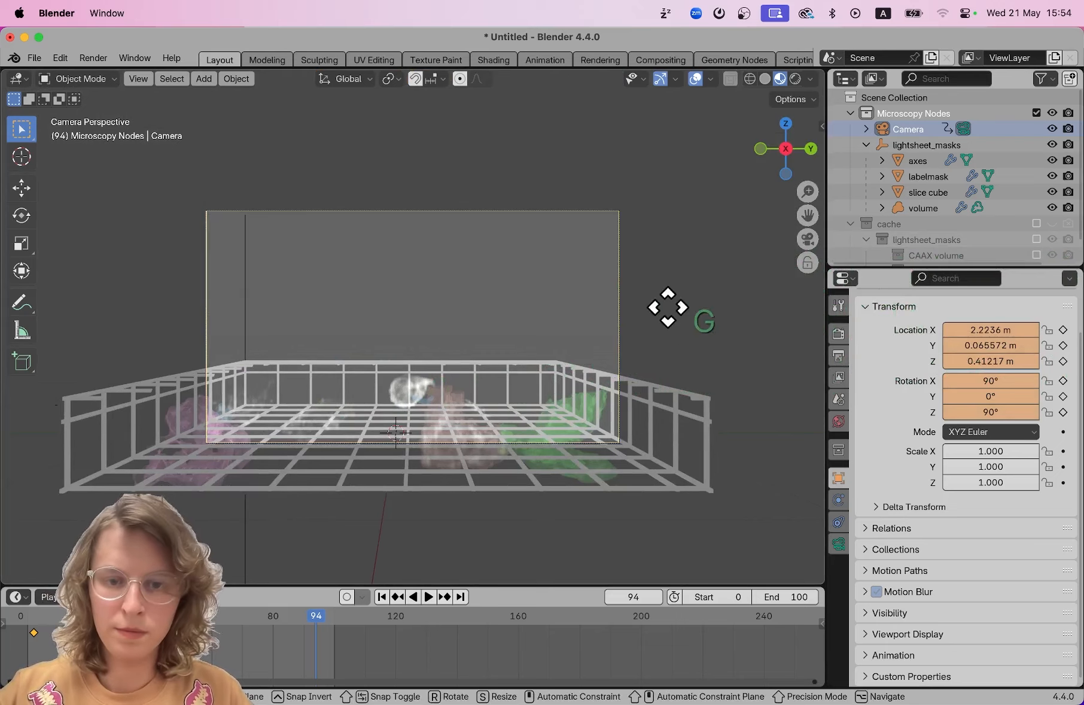
pyautogui.press('z')
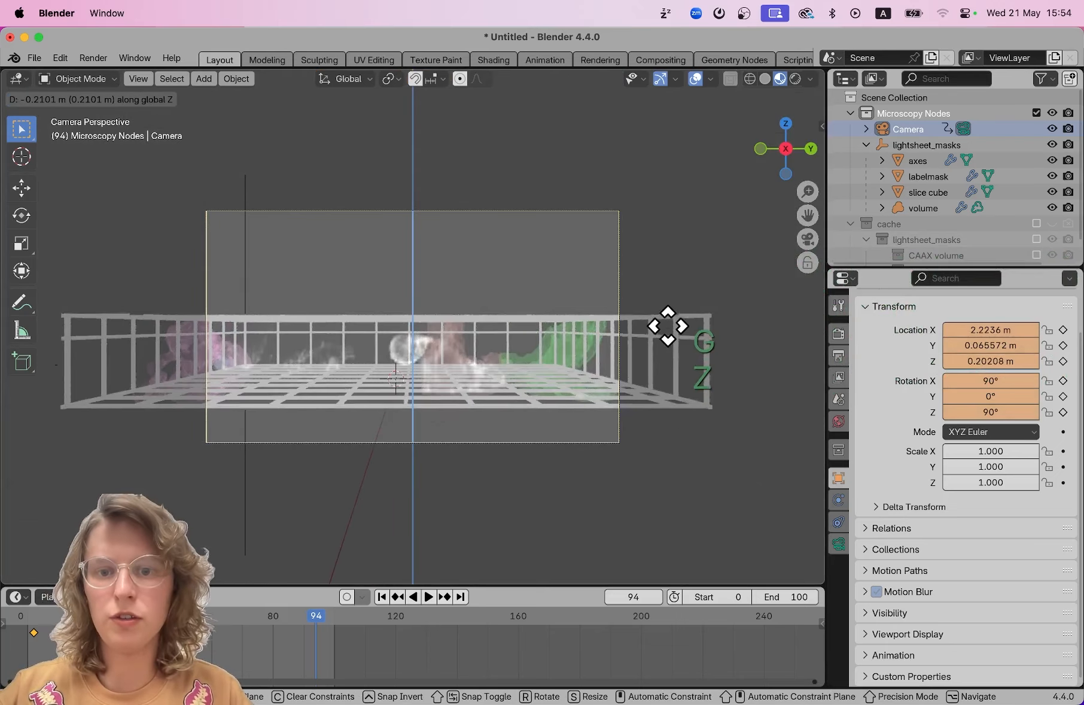
pyautogui.click(668, 325)
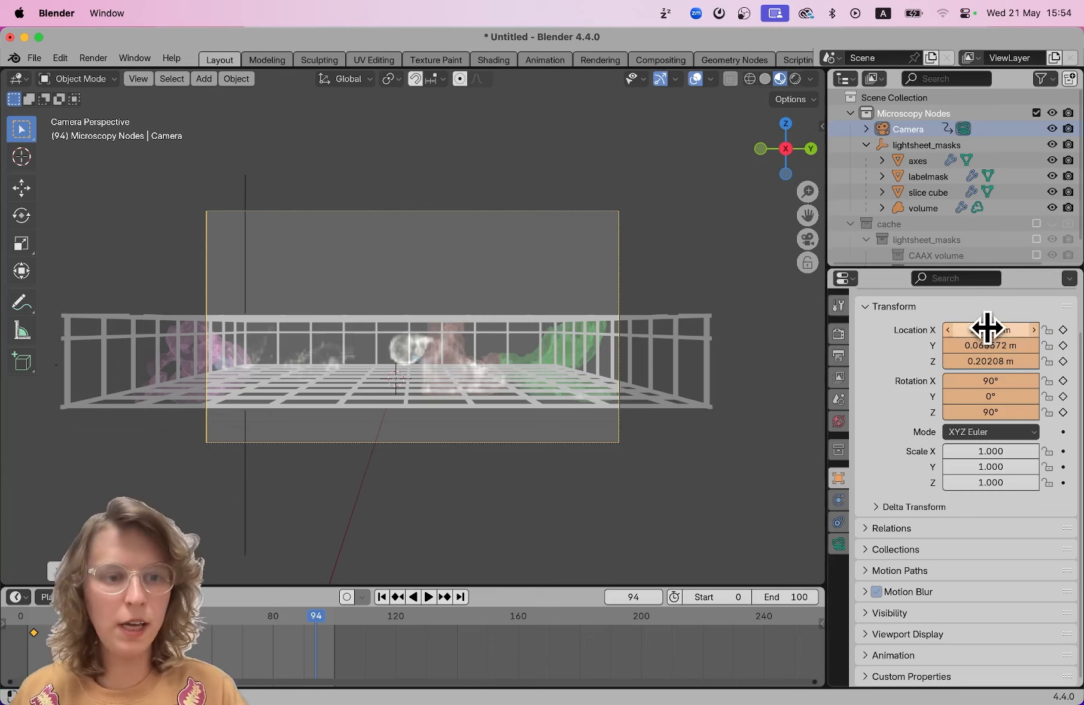
pyautogui.press('i')
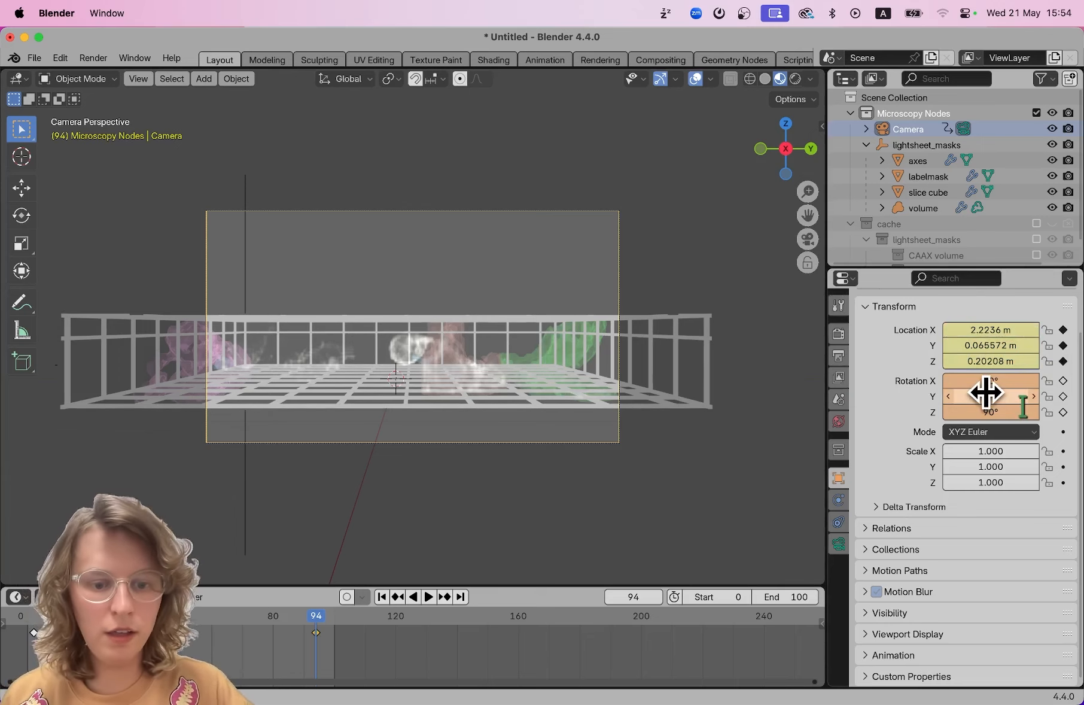
pyautogui.press('i')
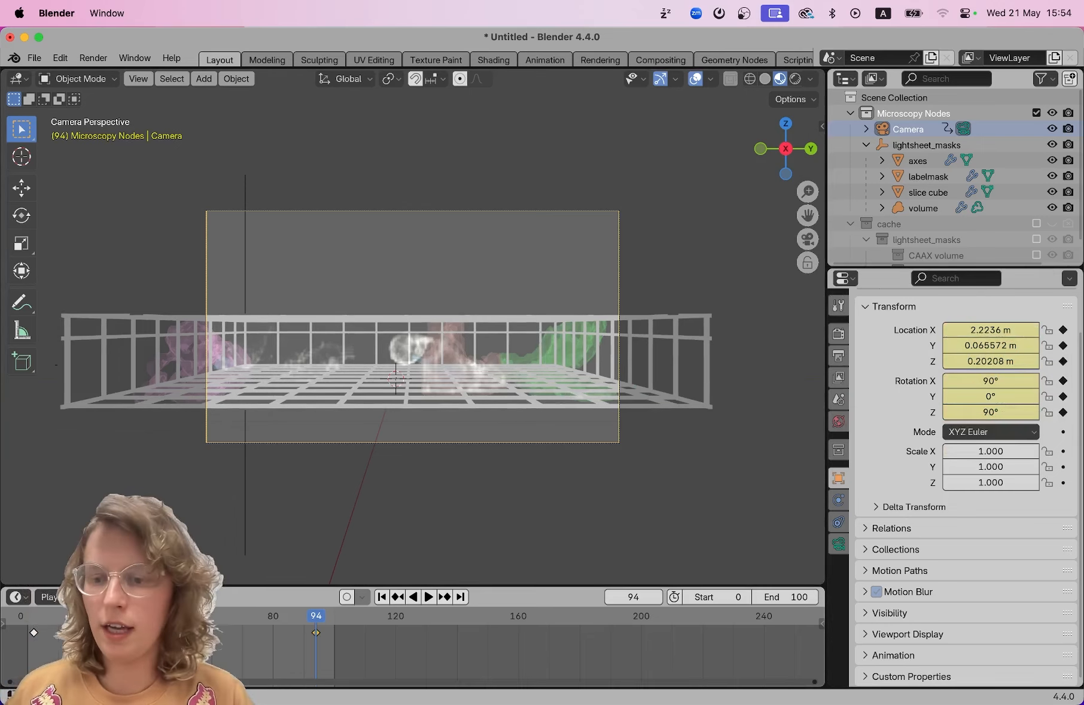
# Play the camera animation from the start of the timeline and stop it near the end.
pyautogui.click(31, 616)
pyautogui.press('space')
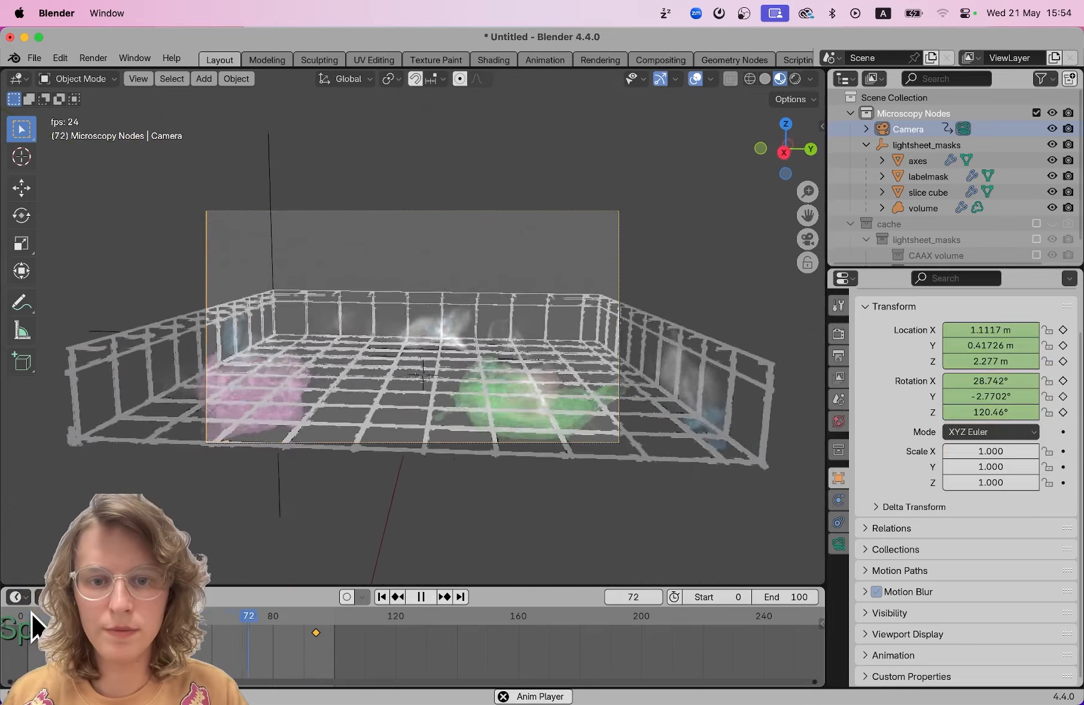
pyautogui.press('space')
# Set the axes object's line thickness to 0.2 and turn off its xy top grid face.
pyautogui.click(917, 159)
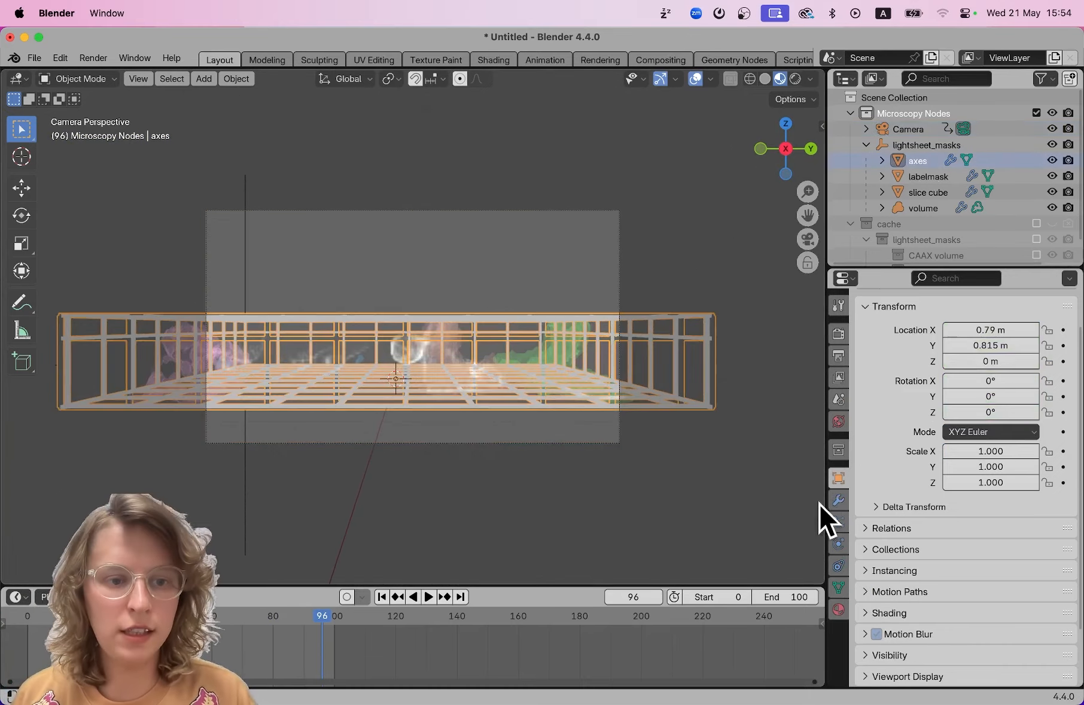
pyautogui.click(838, 502)
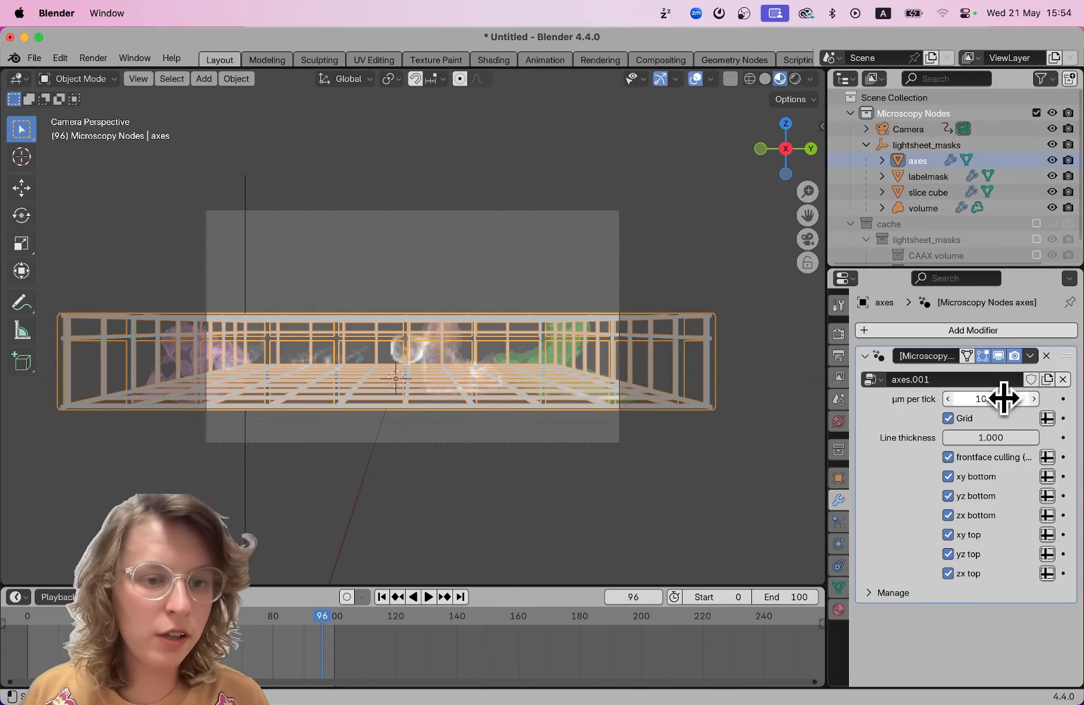
pyautogui.click(1006, 438)
pyautogui.write('.2')
pyautogui.press('Return')
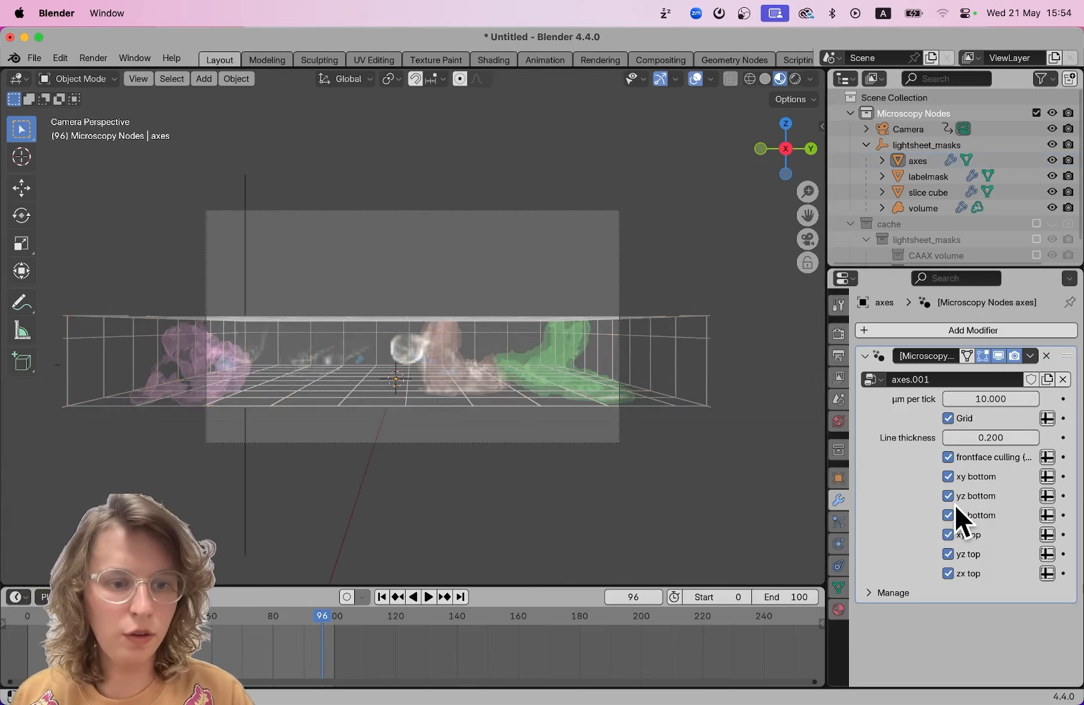
pyautogui.click(947, 534)
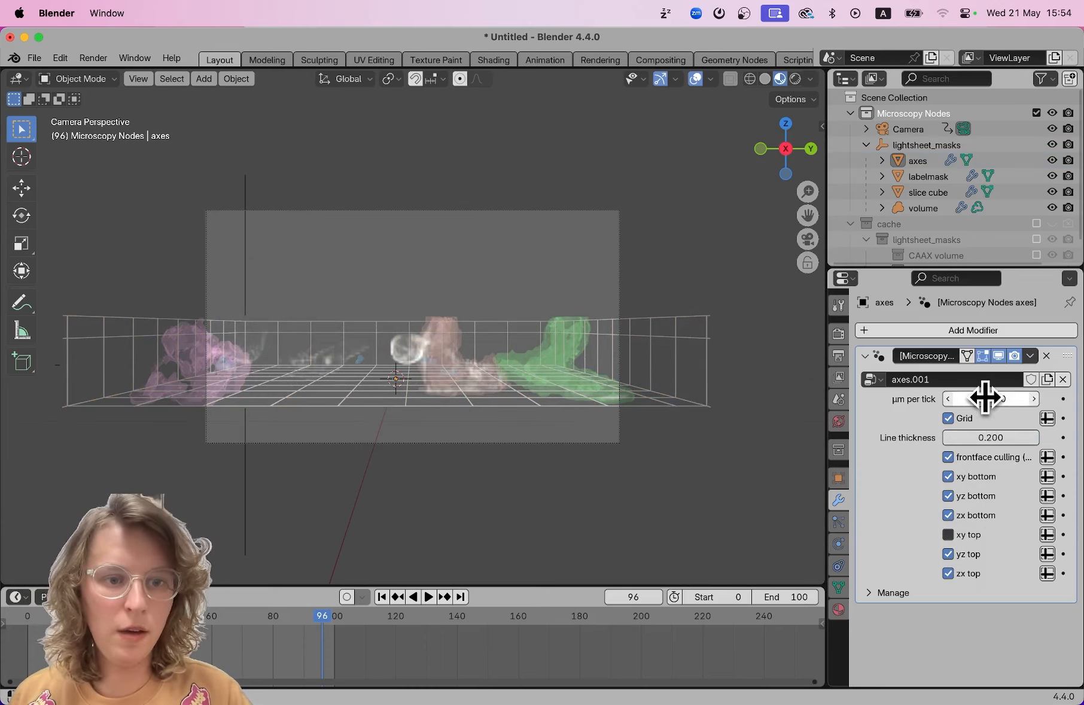
# Play the animation to review the camera move with the adjusted axes grid.
pyautogui.press('space')
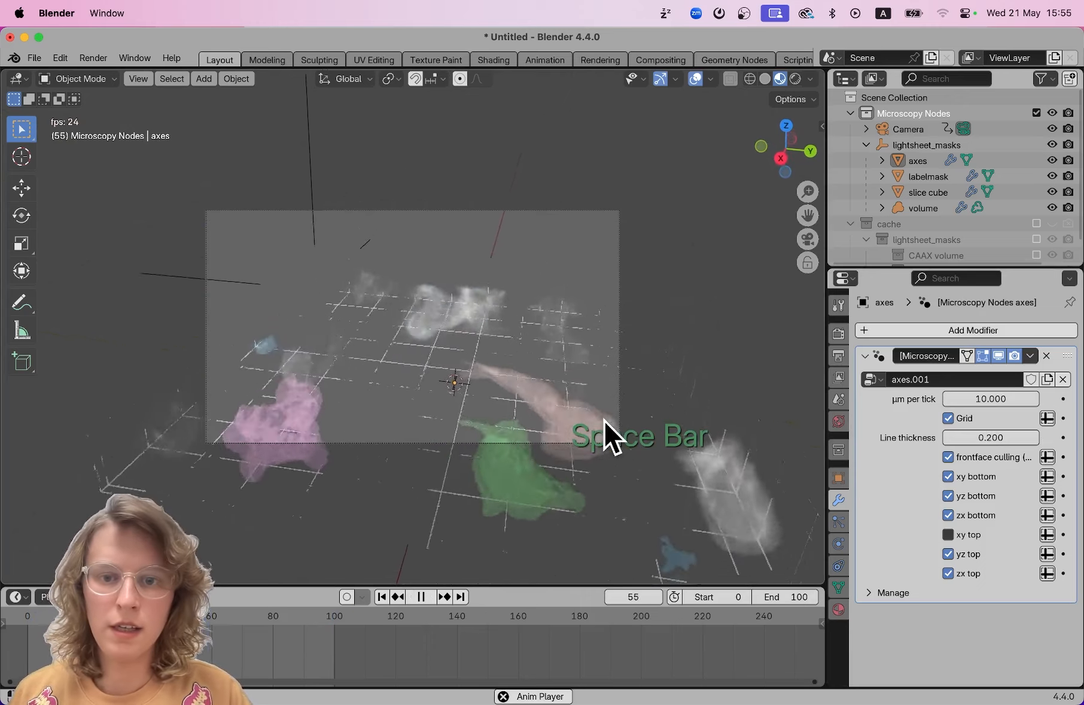
# Stop the playback and step back frame by frame to frame 8, examining the camera move and cell motion.
pyautogui.press('space')
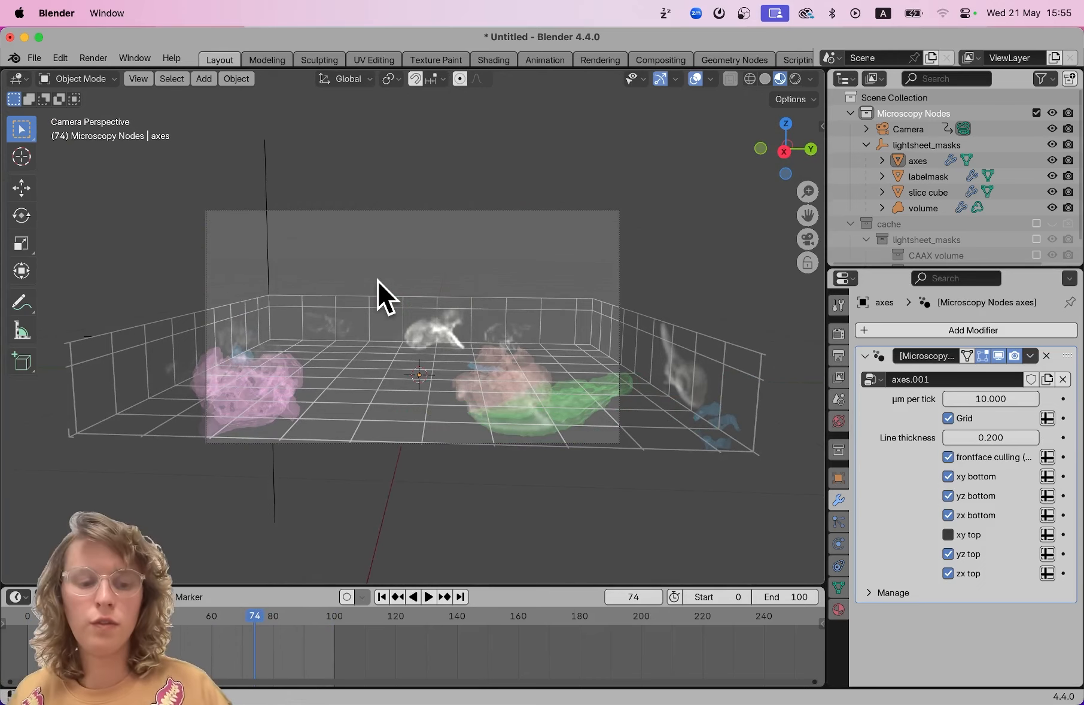
pyautogui.press('Left')
pyautogui.press('Left')
pyautogui.press('Left')
pyautogui.press('Left')
pyautogui.press('Left')
pyautogui.press('Left')
pyautogui.press('Left')
pyautogui.press('Left')
pyautogui.press('Left')
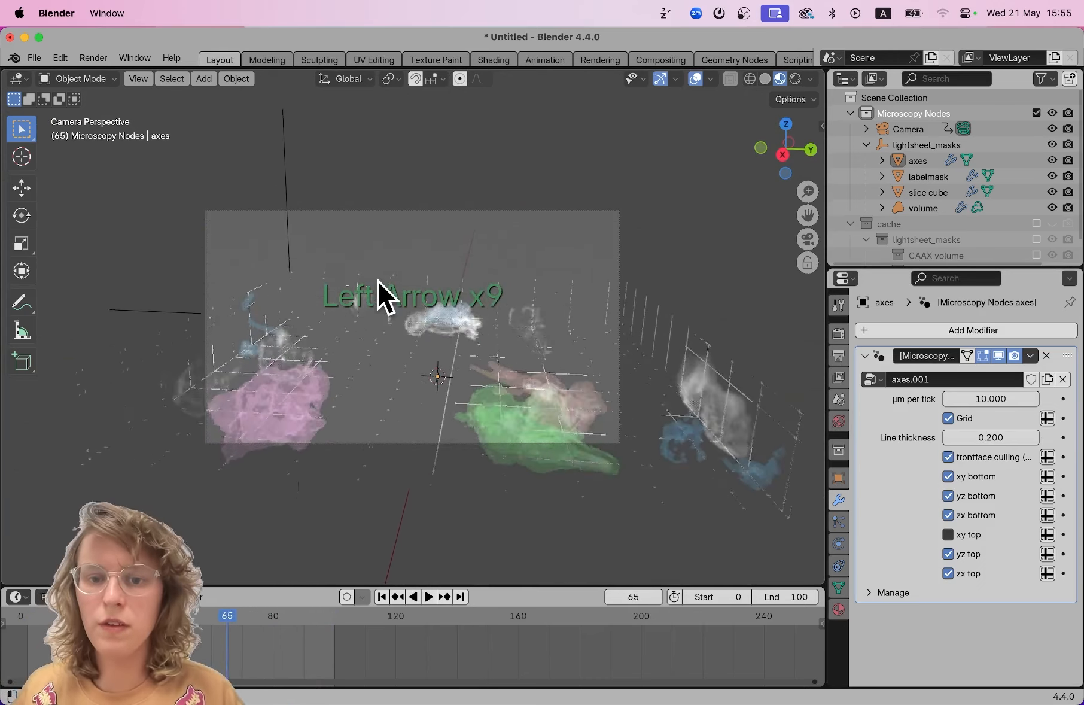
pyautogui.press('Left')
pyautogui.press('Left')
pyautogui.press('Left')
pyautogui.press('Left')
pyautogui.press('Left')
pyautogui.press('Left')
pyautogui.press('Left')
pyautogui.press('Left')
pyautogui.press('Left')
pyautogui.press('Left')
pyautogui.press('Left')
pyautogui.press('Left')
pyautogui.press('Left')
pyautogui.press('Left')
pyautogui.press('Left')
pyautogui.press('Left')
pyautogui.press('Left')
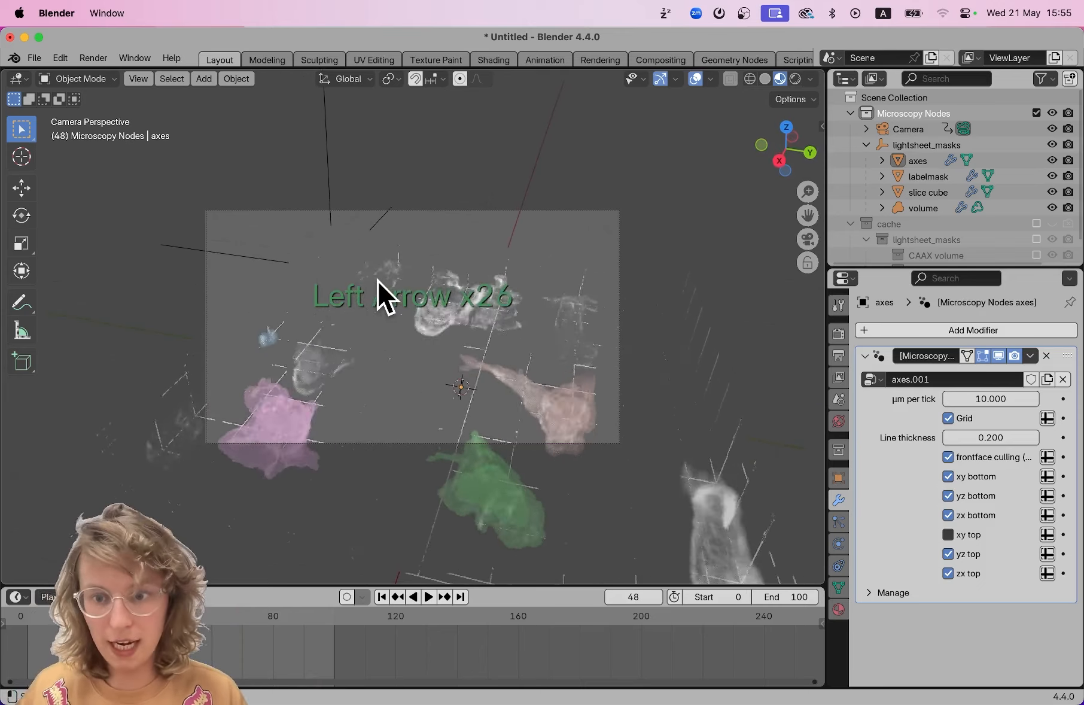
pyautogui.press('Left')
pyautogui.press('Left')
pyautogui.press('Left')
pyautogui.press('Left')
pyautogui.press('Left')
pyautogui.press('Left')
pyautogui.press('Left')
pyautogui.press('Left')
pyautogui.press('Left')
pyautogui.press('Left')
pyautogui.press('Left')
pyautogui.press('Left')
pyautogui.press('Left')
pyautogui.press('Left')
pyautogui.press('Left')
pyautogui.press('Left')
pyautogui.press('Left')
pyautogui.press('Left')
pyautogui.press('Left')
pyautogui.press('Left')
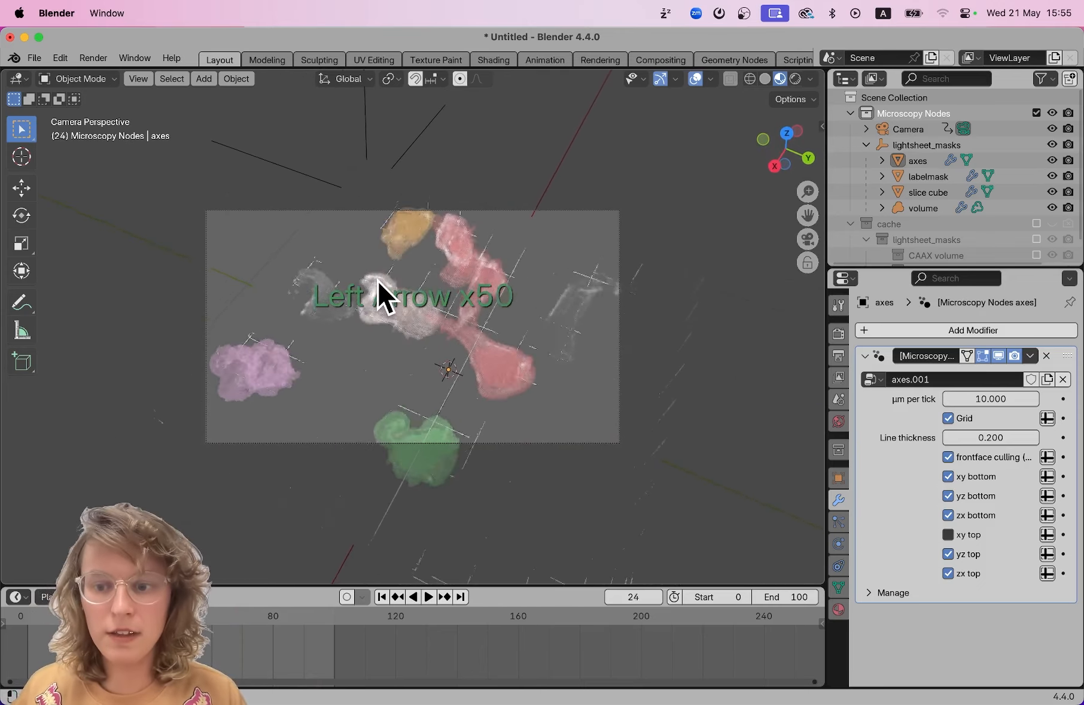
pyautogui.press('Left')
pyautogui.press('Left')
pyautogui.press('Left')
pyautogui.press('Left')
pyautogui.press('Left')
pyautogui.press('Left')
pyautogui.press('Left')
pyautogui.press('Left')
pyautogui.press('Left')
pyautogui.press('Left')
pyautogui.press('Left')
pyautogui.press('Left')
pyautogui.press('Left')
pyautogui.press('Left')
pyautogui.press('Left')
pyautogui.press('Left')
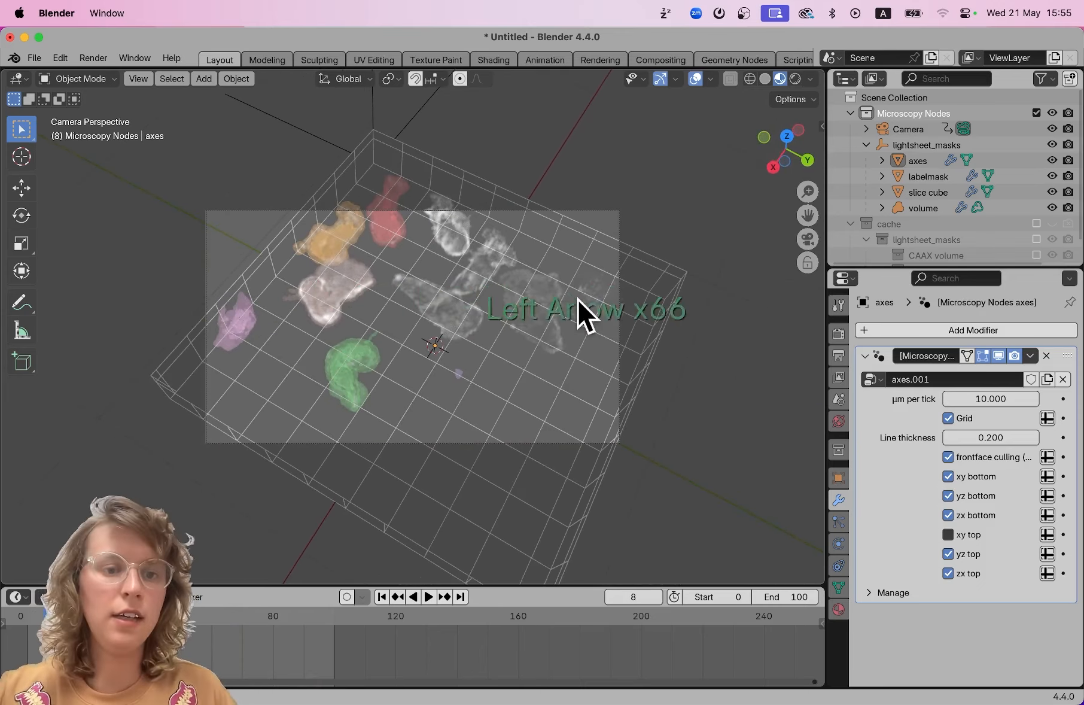
# Set the output frame range's time stretching to old 100 and new 900, and play the slowed animation.
pyautogui.click(838, 333)
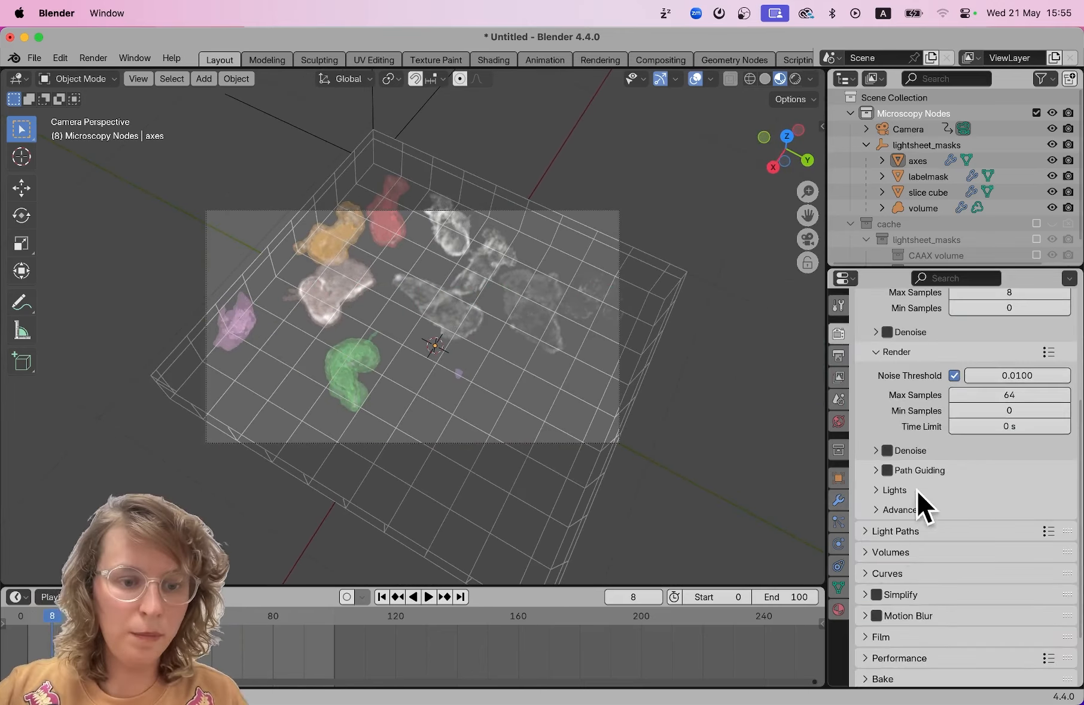
pyautogui.click(839, 354)
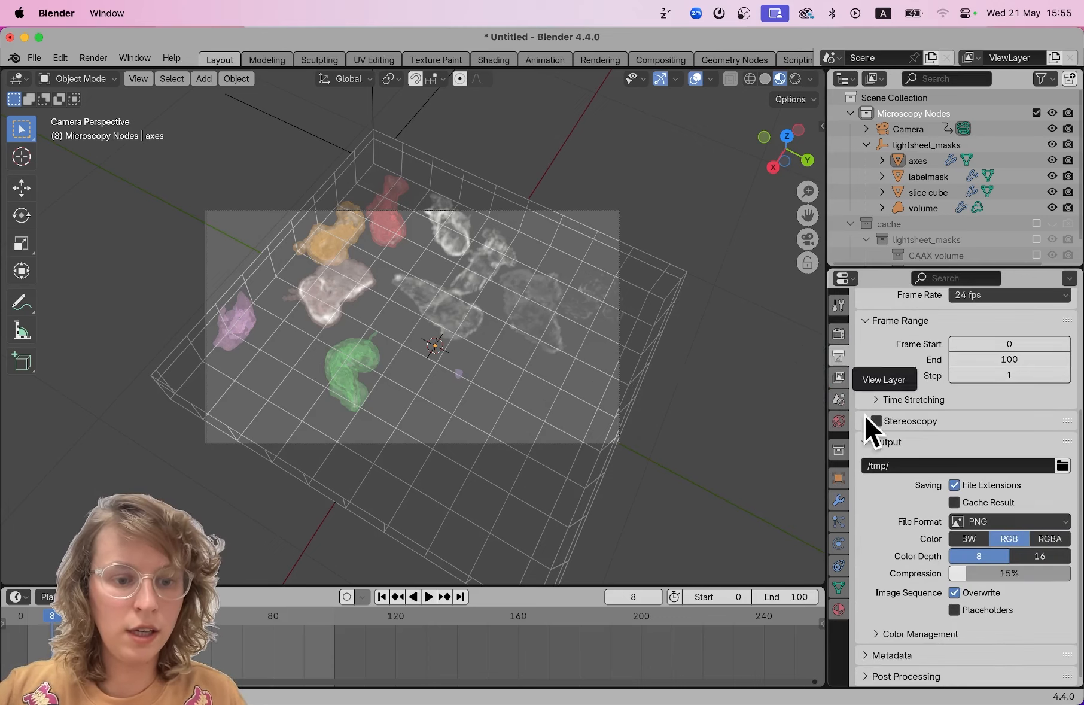
pyautogui.scroll(6, 915, 538)
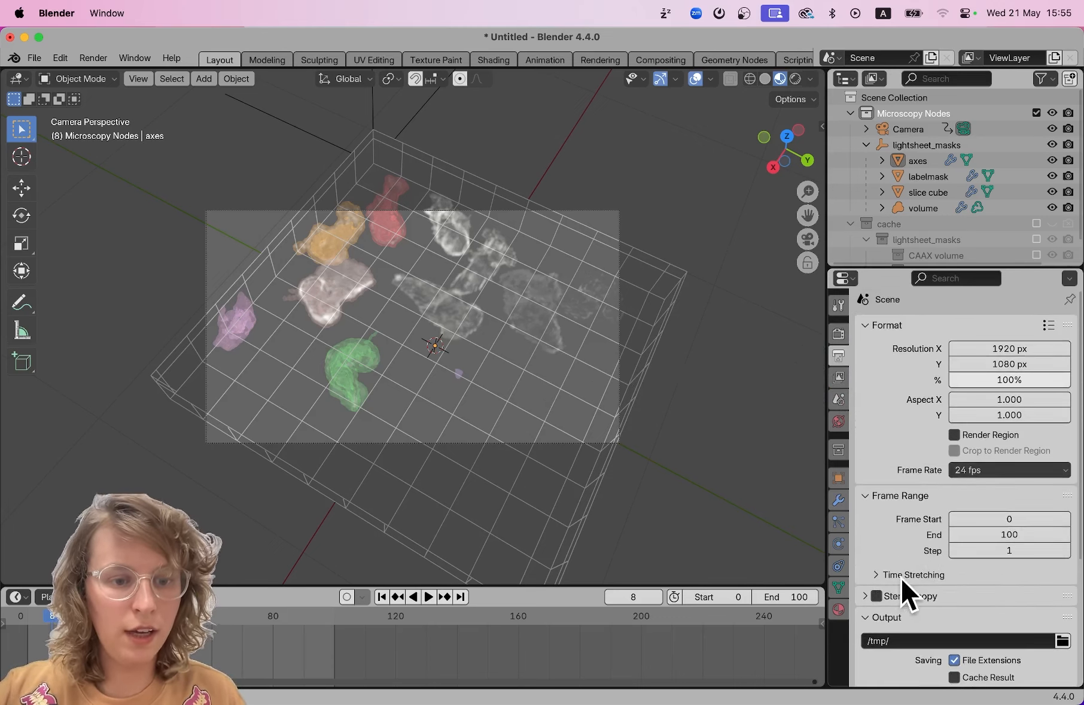
pyautogui.scroll(1, 886, 498)
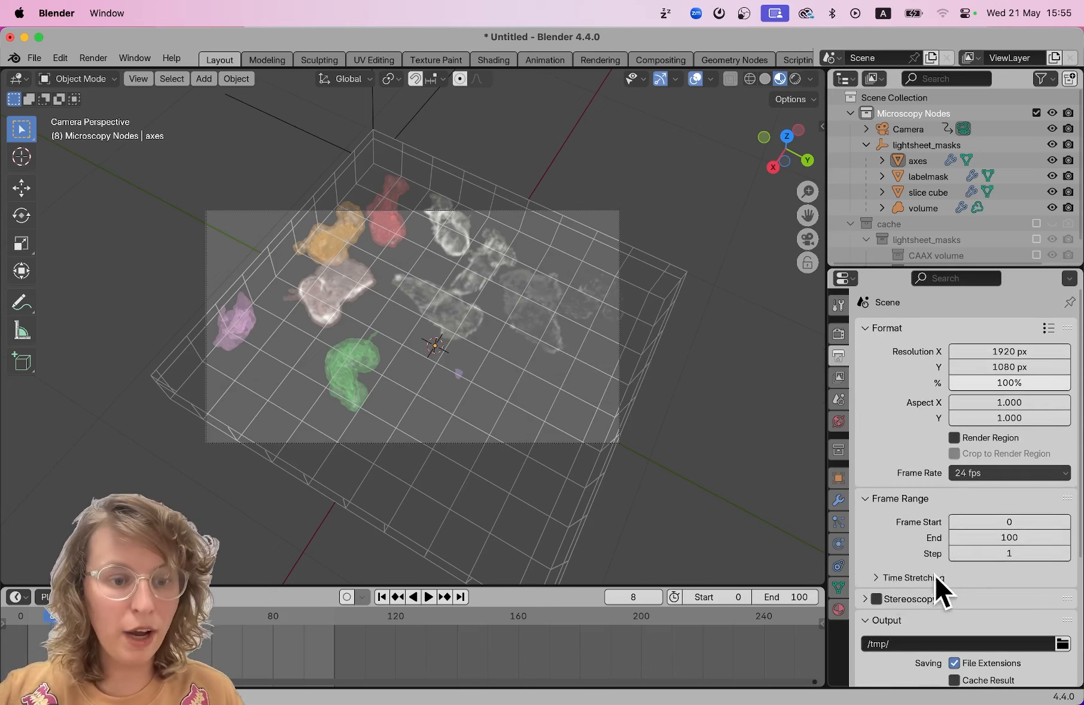
pyautogui.click(876, 575)
pyautogui.scroll(-4, 880, 569)
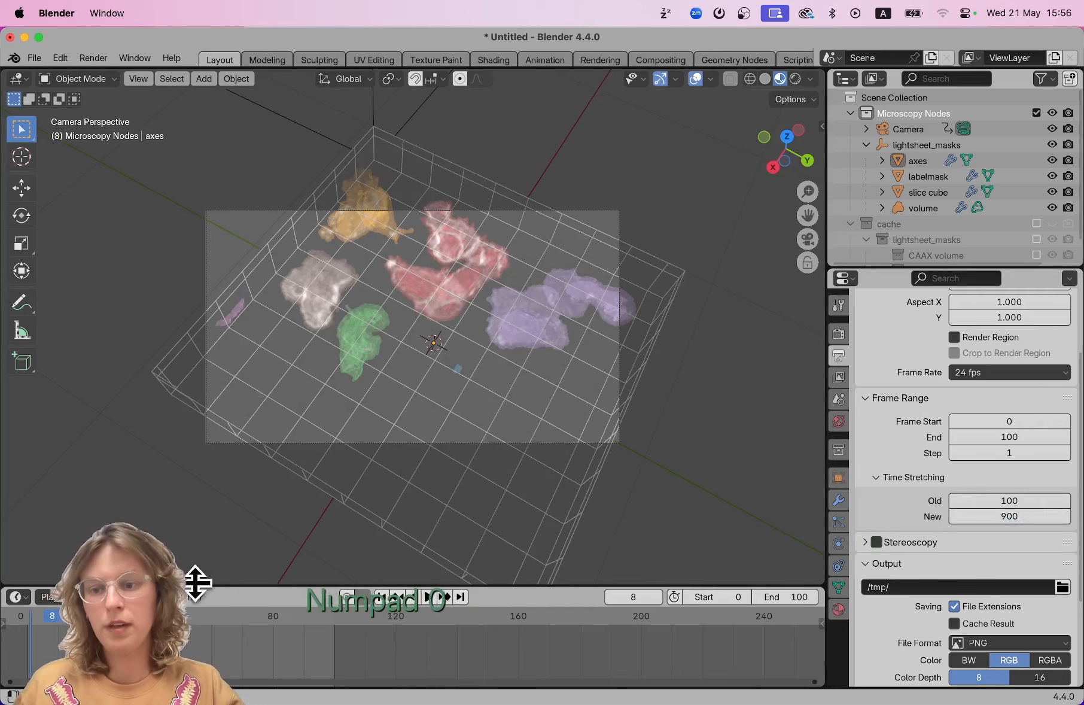
pyautogui.press('space')
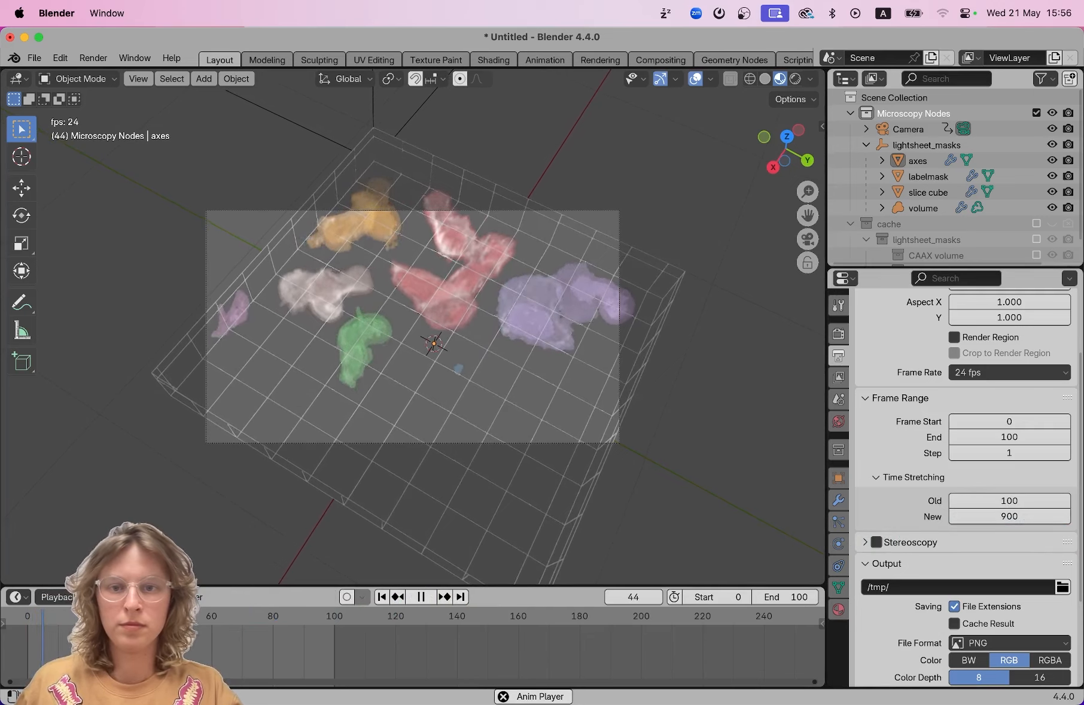
pyautogui.press('space')
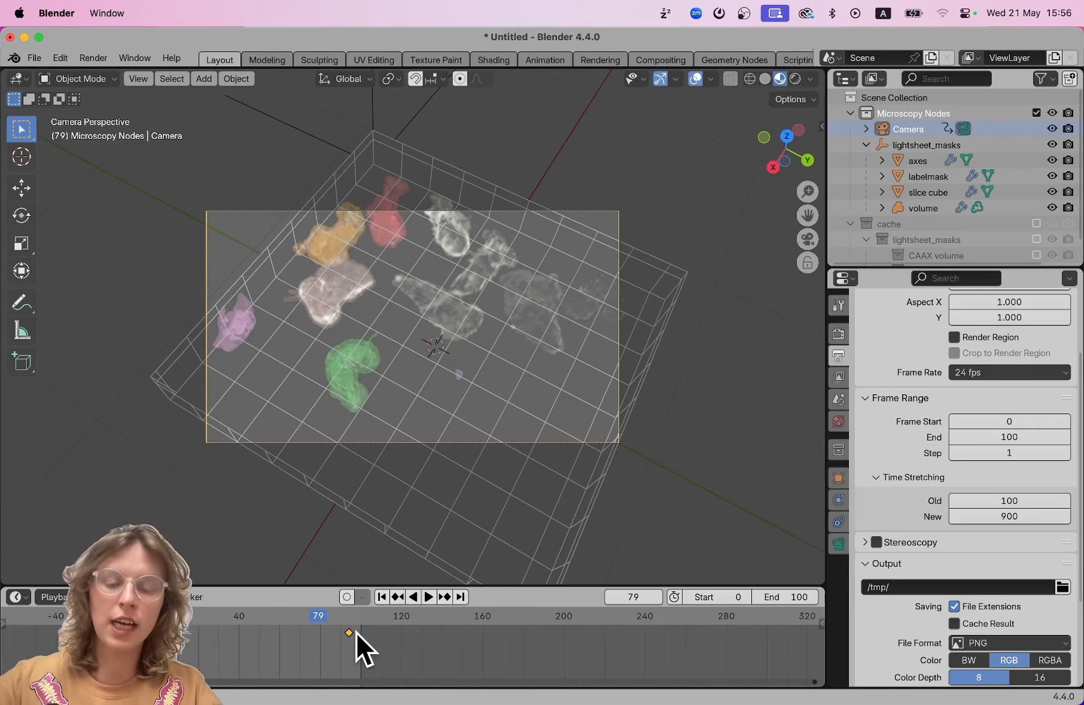
# Move the camera's end keyframe earlier to about frame 20 and play the animation to check the timing.
pyautogui.press('g')
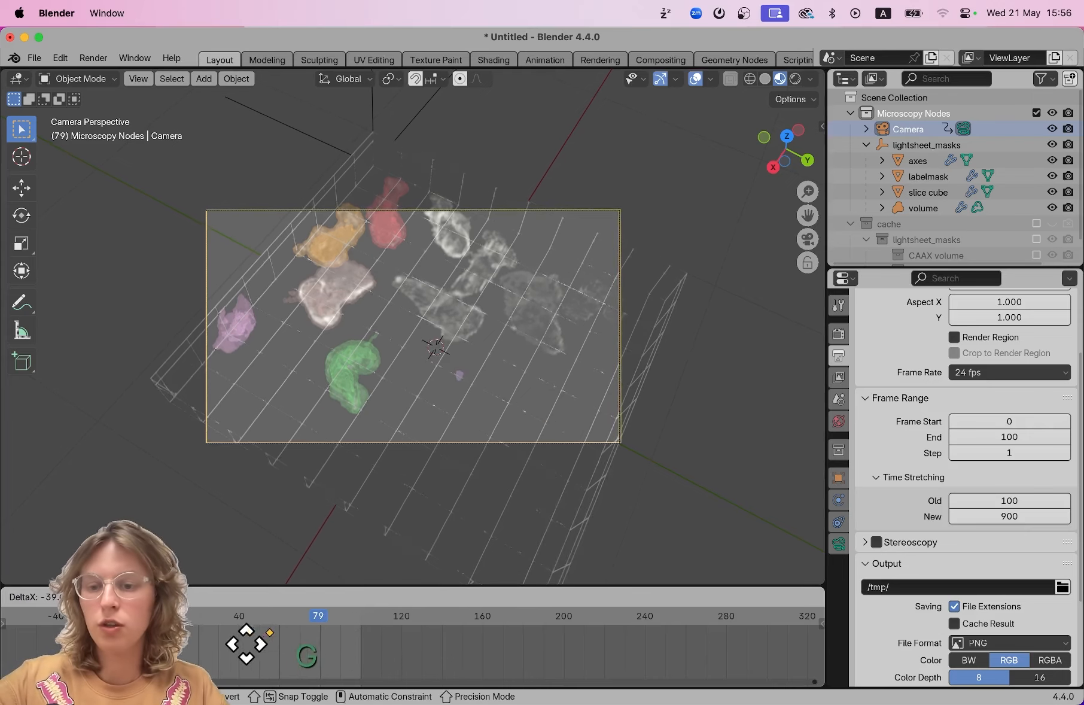
pyautogui.click(200, 653)
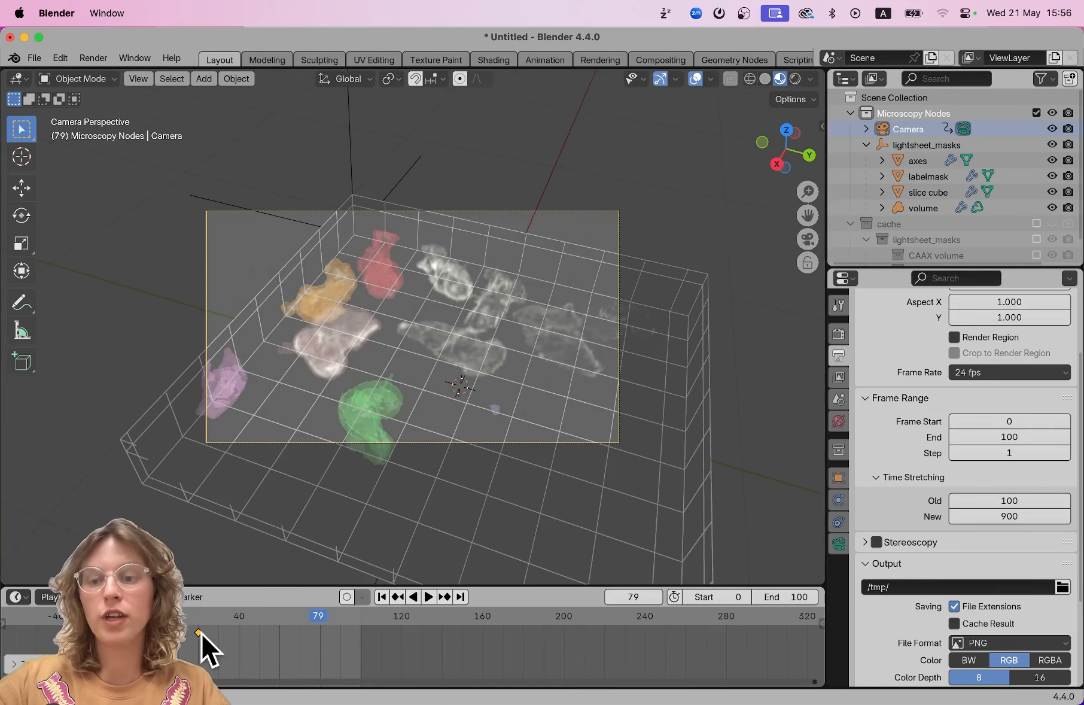
pyautogui.press('space')
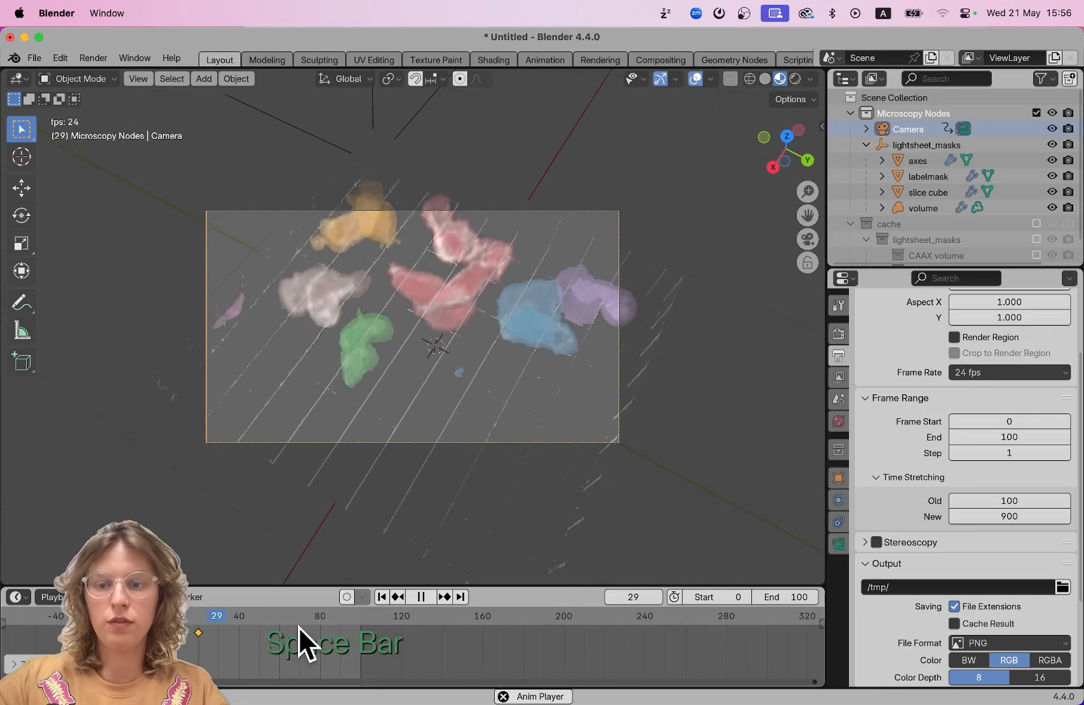
pyautogui.press('space')
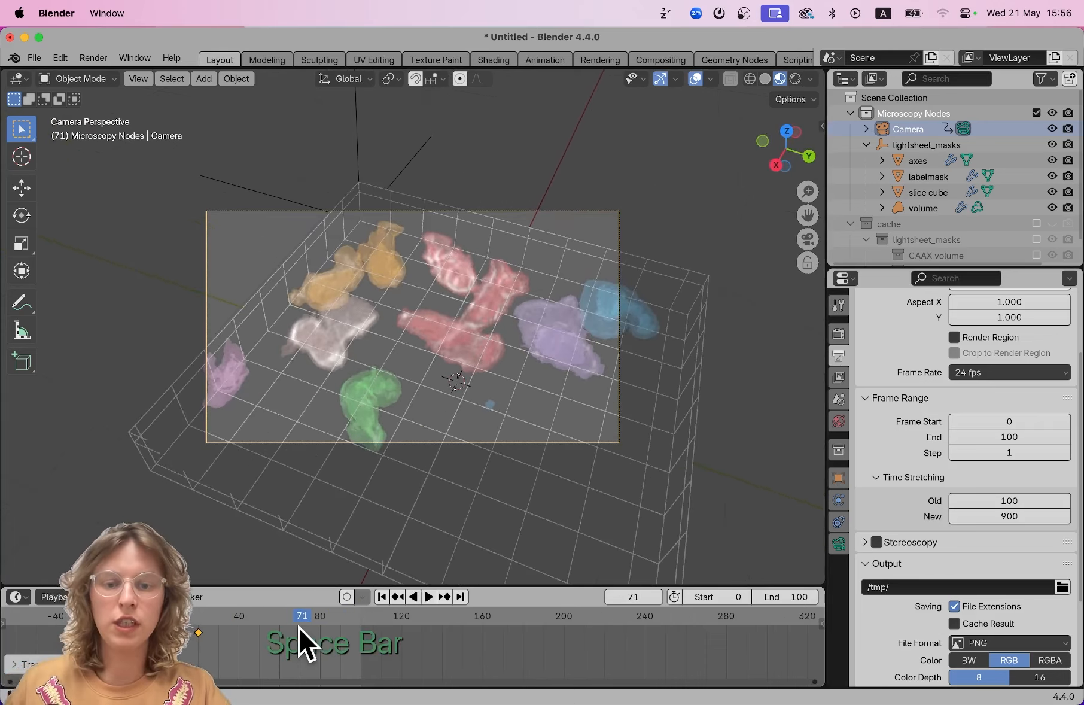
# Extend the timeline's end frame to 348 and play the longer animation.
pyautogui.moveTo(772, 597)
pyautogui.mouseDown()
pyautogui.moveTo(826, 596)
pyautogui.moveTo(772, 596)
pyautogui.mouseUp()
pyautogui.press('space')
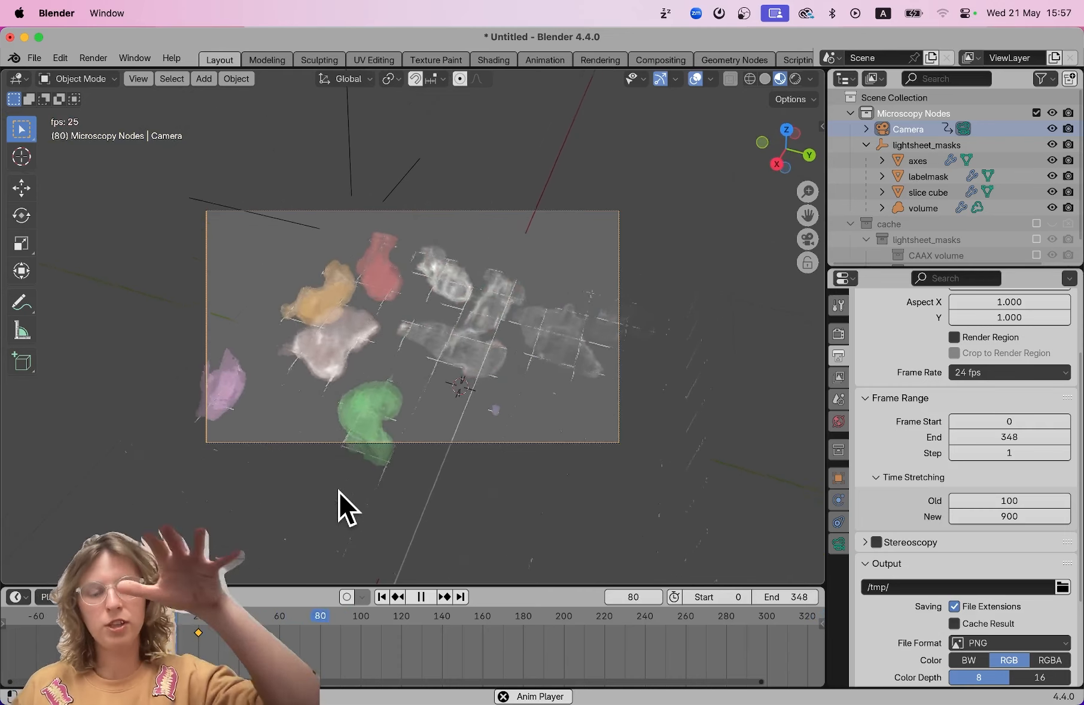
pyautogui.press('Escape')
# Set the labelmask material's Alpha to 0 at frame 3 and insert a keyframe for it.
pyautogui.click(928, 177)
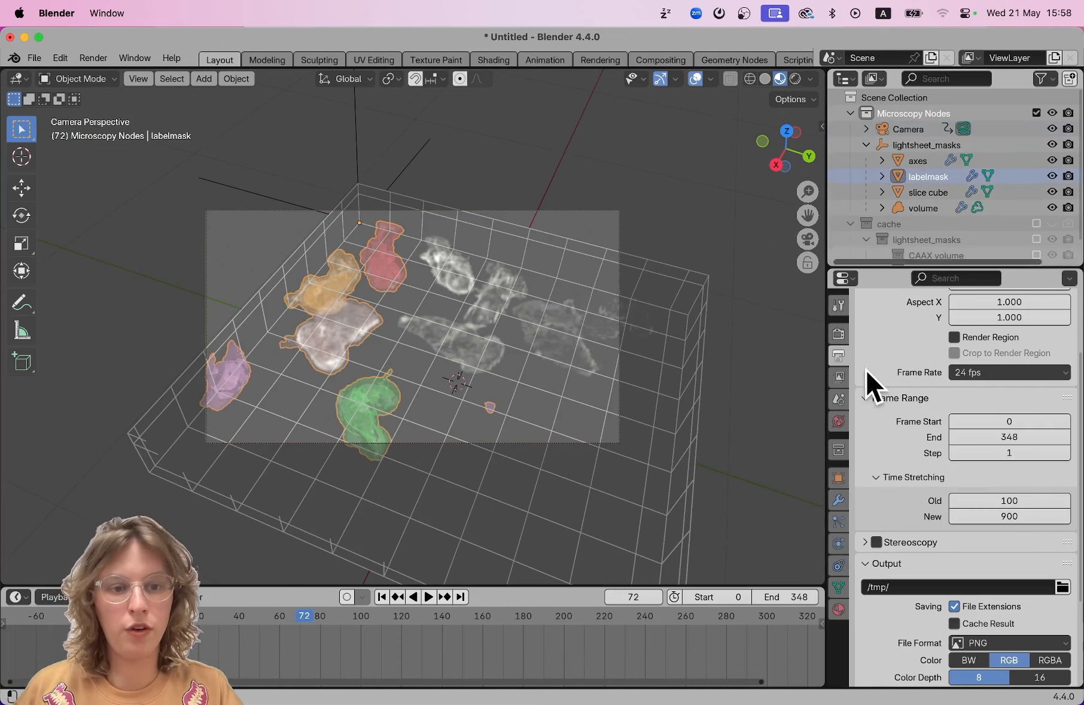
pyautogui.click(839, 501)
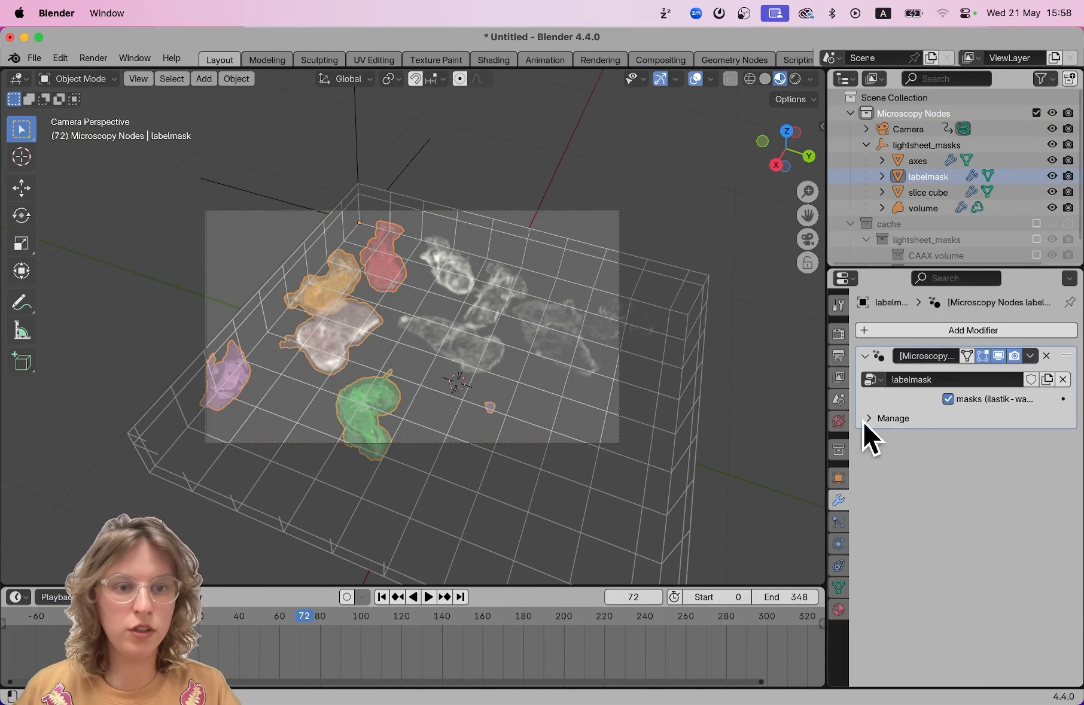
pyautogui.click(839, 606)
pyautogui.scroll(-10, 981, 514)
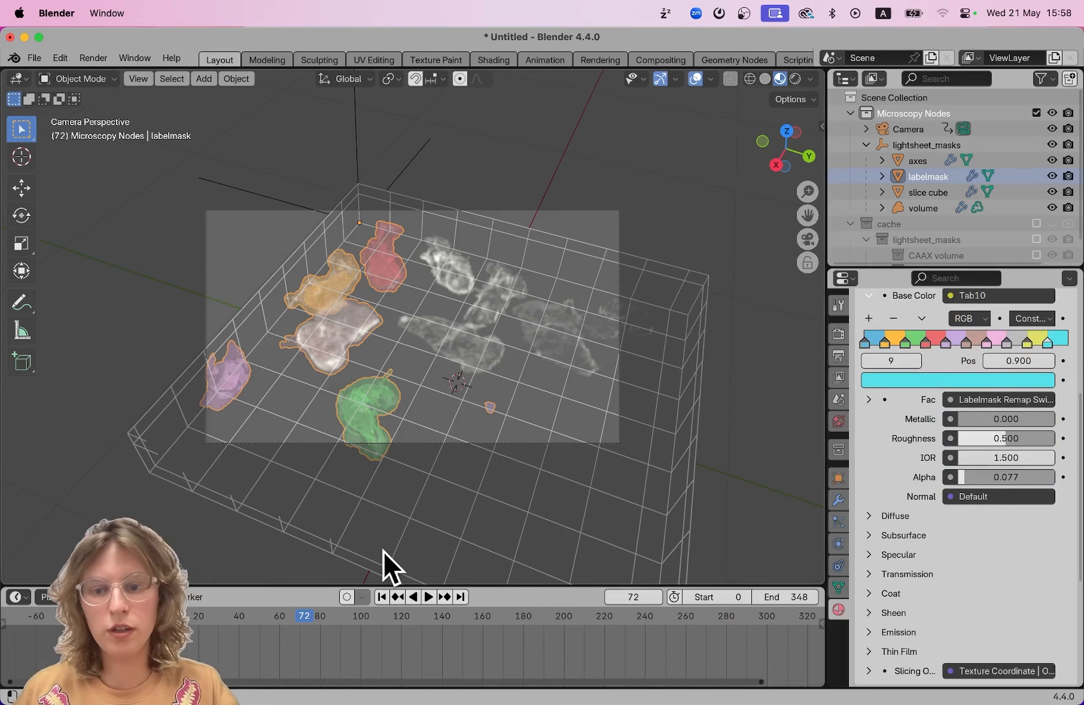
pyautogui.click(186, 628)
pyautogui.press('space')
pyautogui.moveTo(184, 623); pyautogui.dragTo(175, 623)
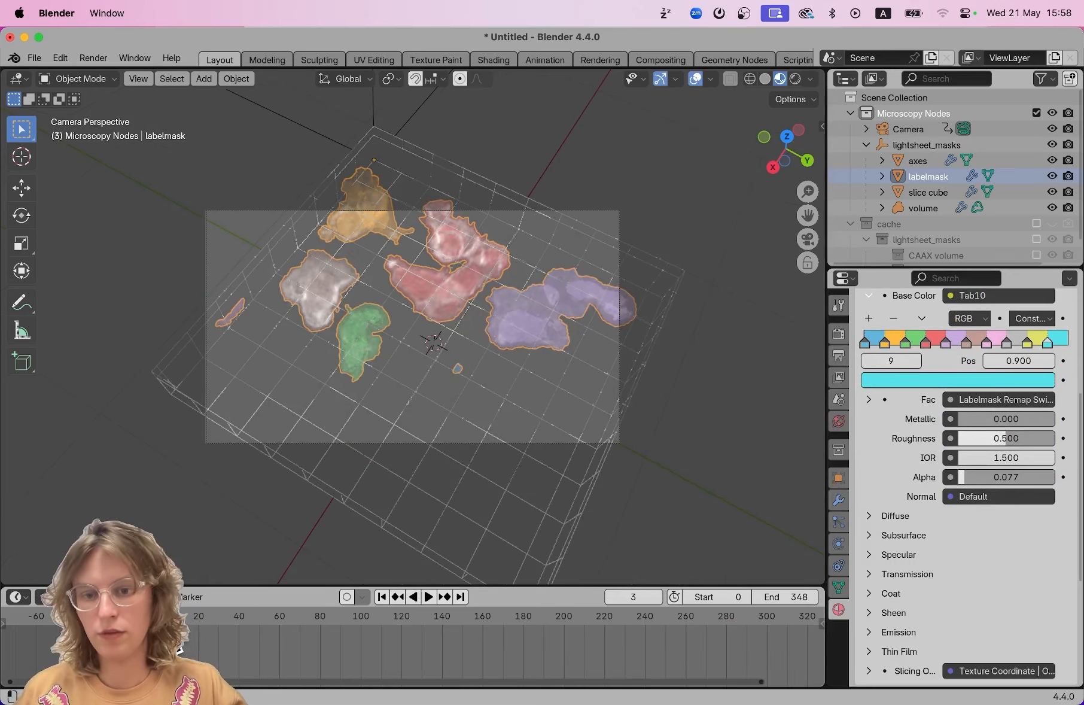
pyautogui.press('space')
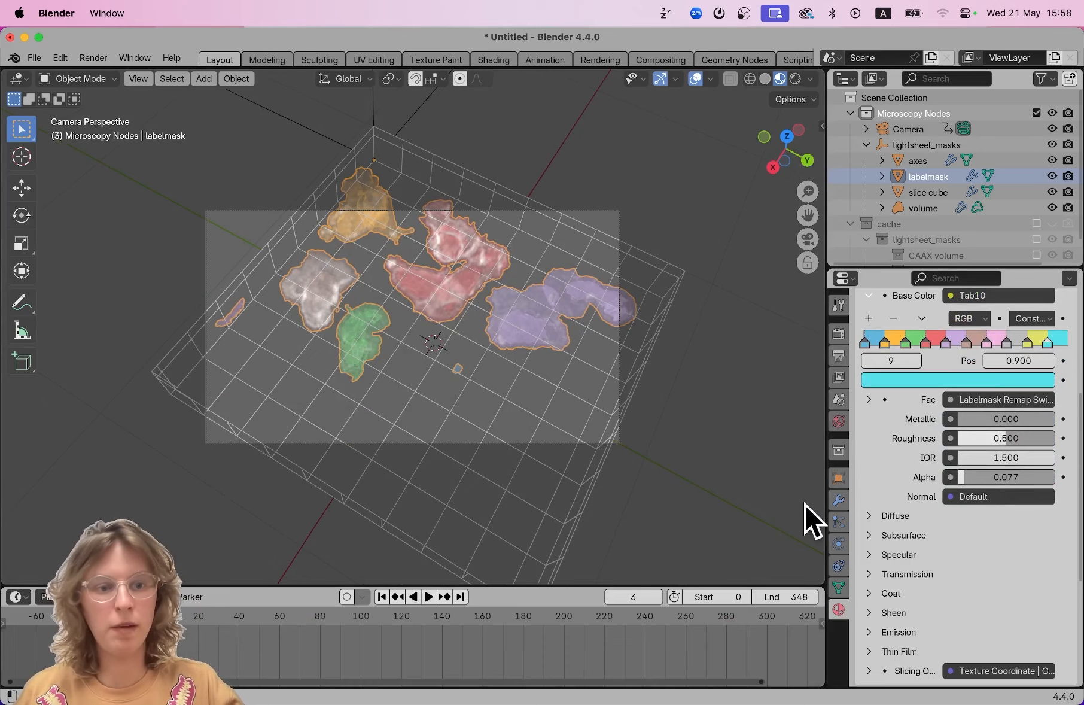
pyautogui.click(1008, 477)
pyautogui.write('0')
pyautogui.press('Return')
pyautogui.press('i')
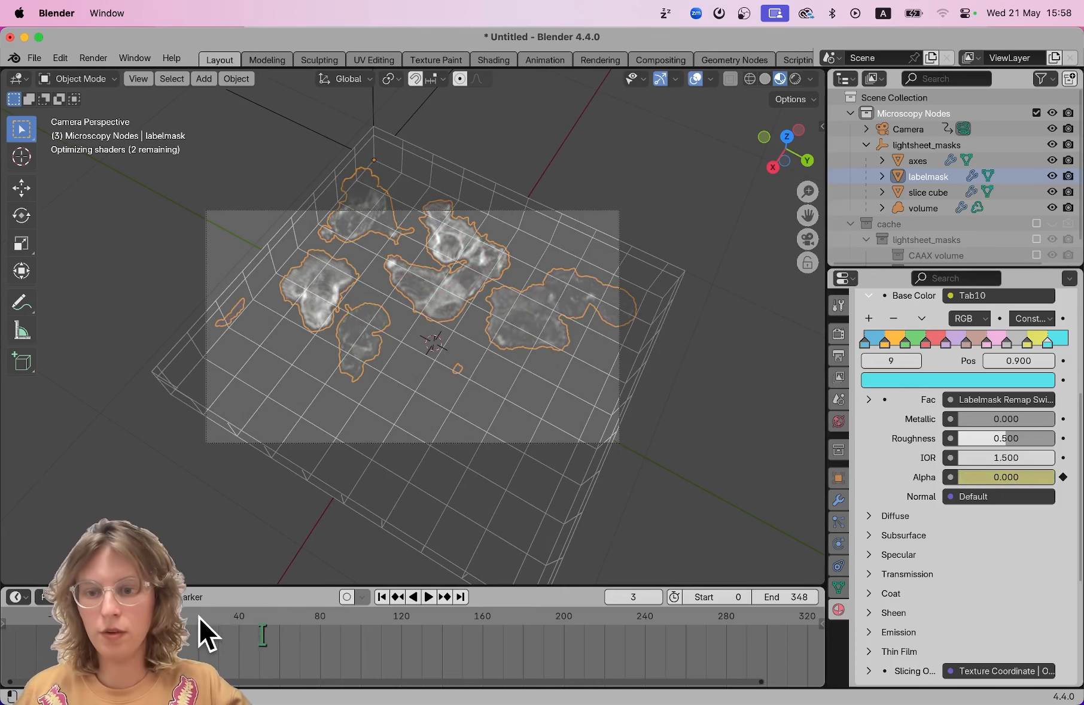
# Set the labelmask material's Alpha to 1 at frame 19 and insert a keyframe for it.
pyautogui.click(196, 617)
pyautogui.click(1039, 477)
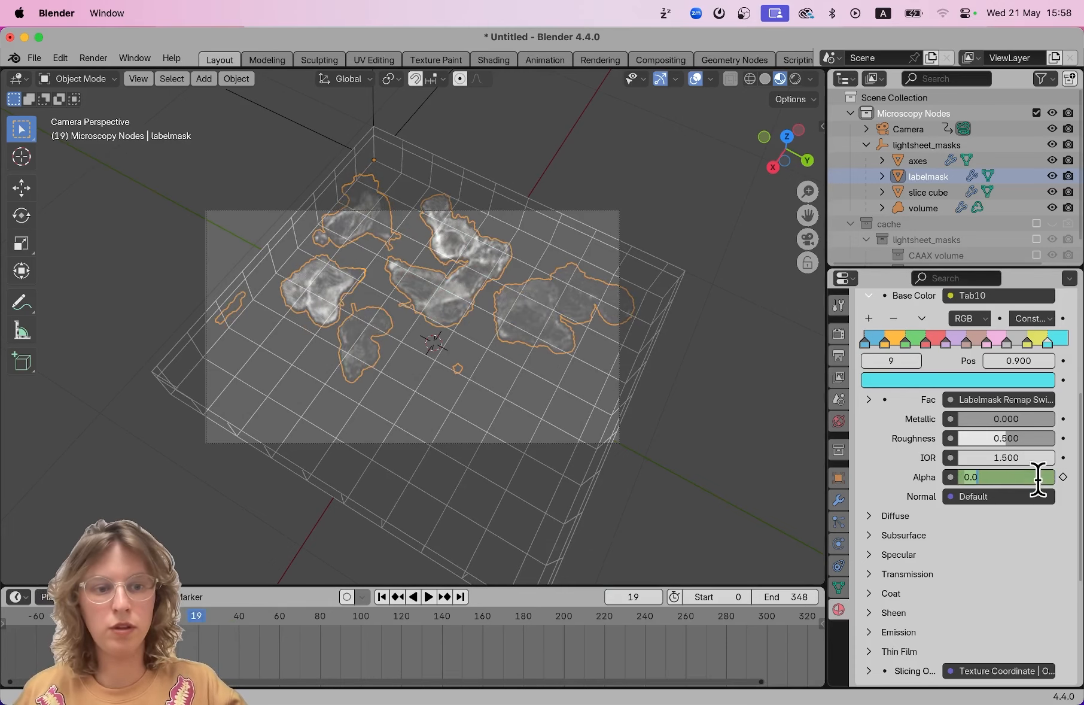
pyautogui.write('1')
pyautogui.press('Return')
pyautogui.press('i')
# Play the animation from frame -1 to review how the label masks fade in.
pyautogui.click(156, 616)
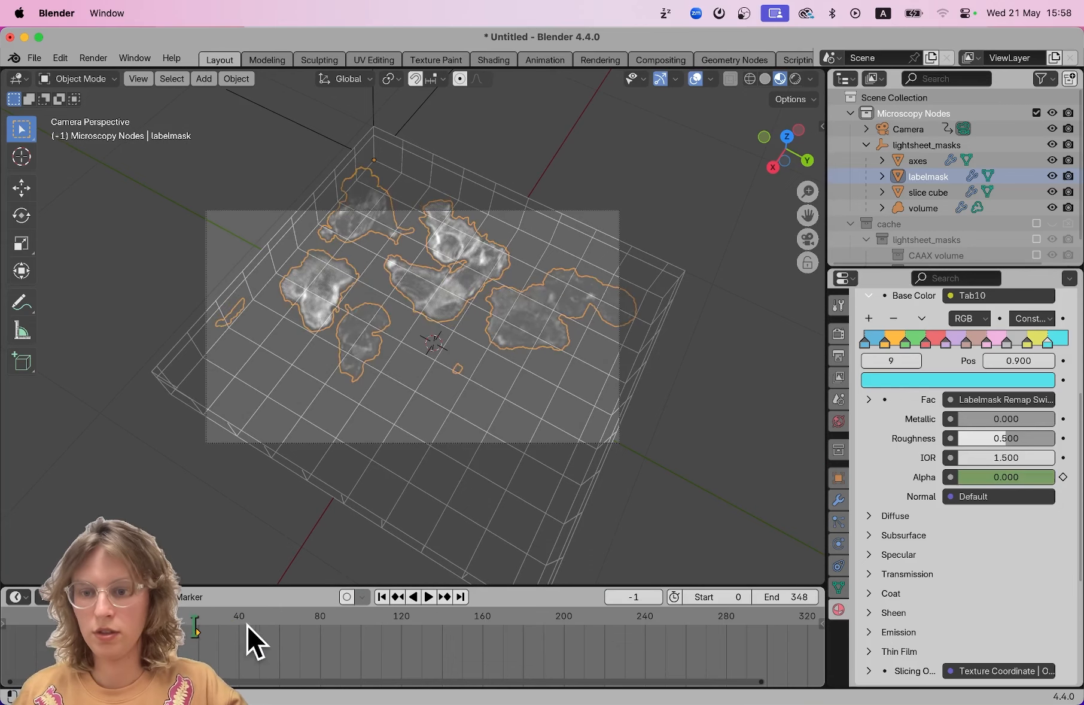
pyautogui.press('space')
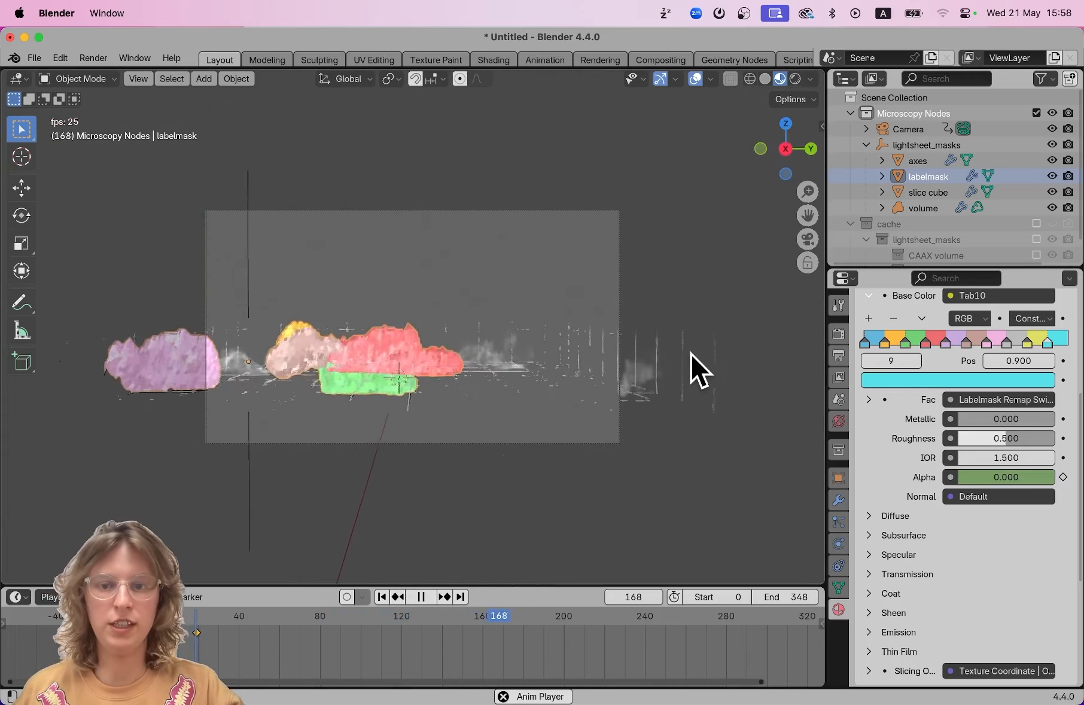
pyautogui.press('space')
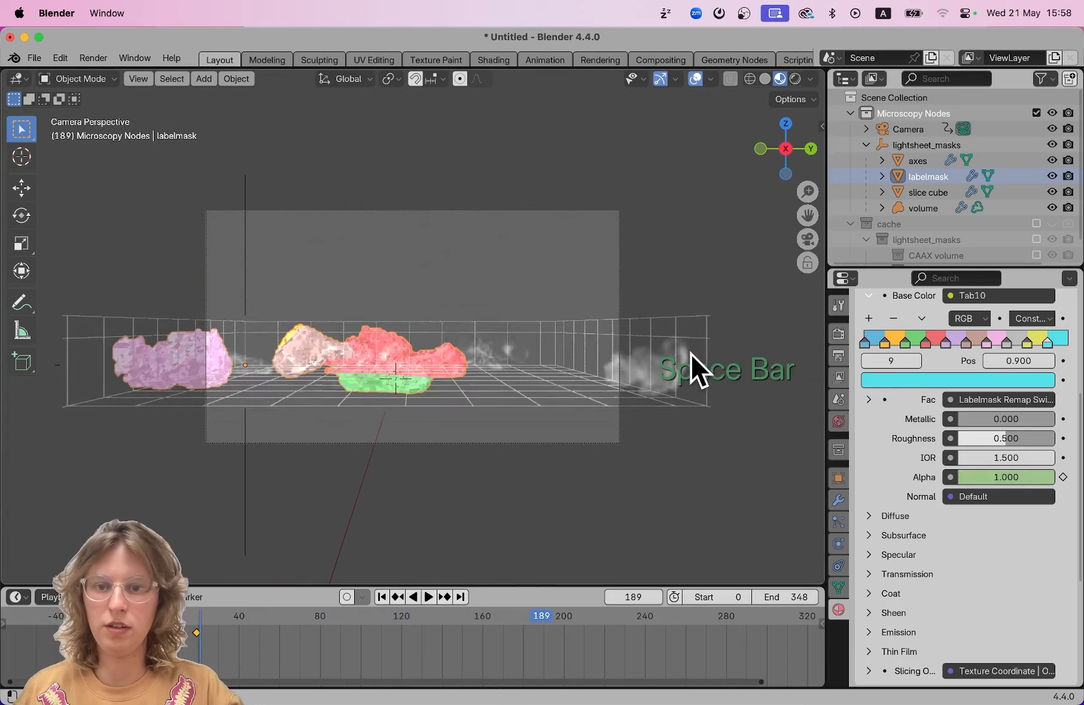
# Switch the viewport to rendered shading and play the label mask fade from frame 20.
pyautogui.click(794, 80)
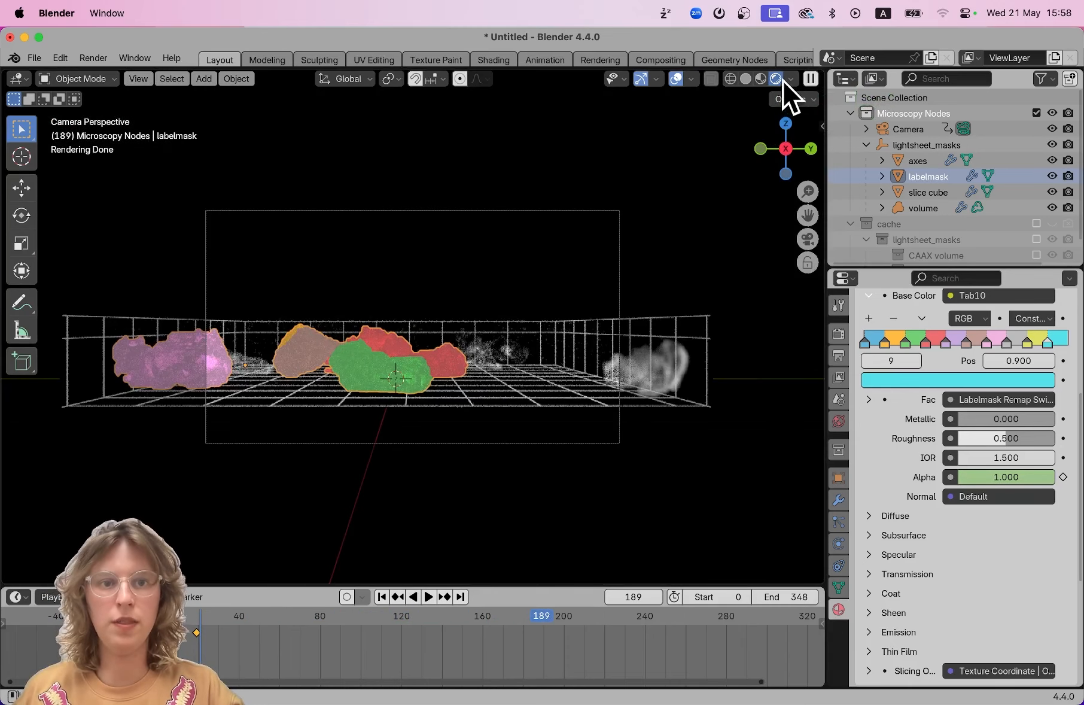
pyautogui.moveTo(304, 607); pyautogui.dragTo(198, 613)
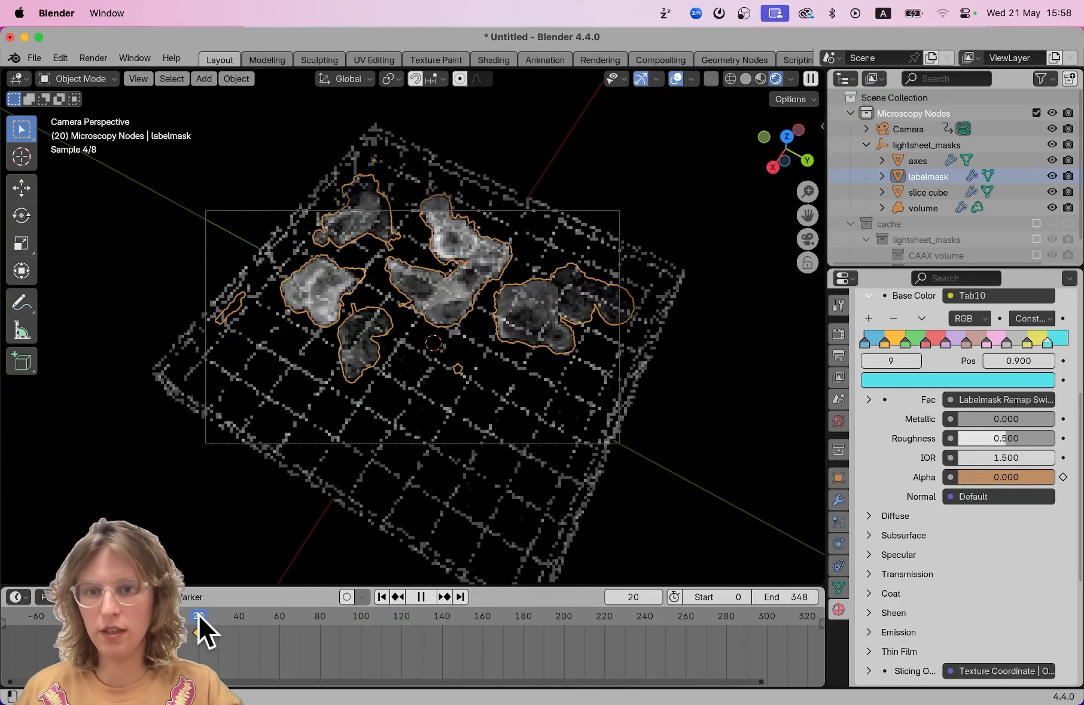
pyautogui.press('space')
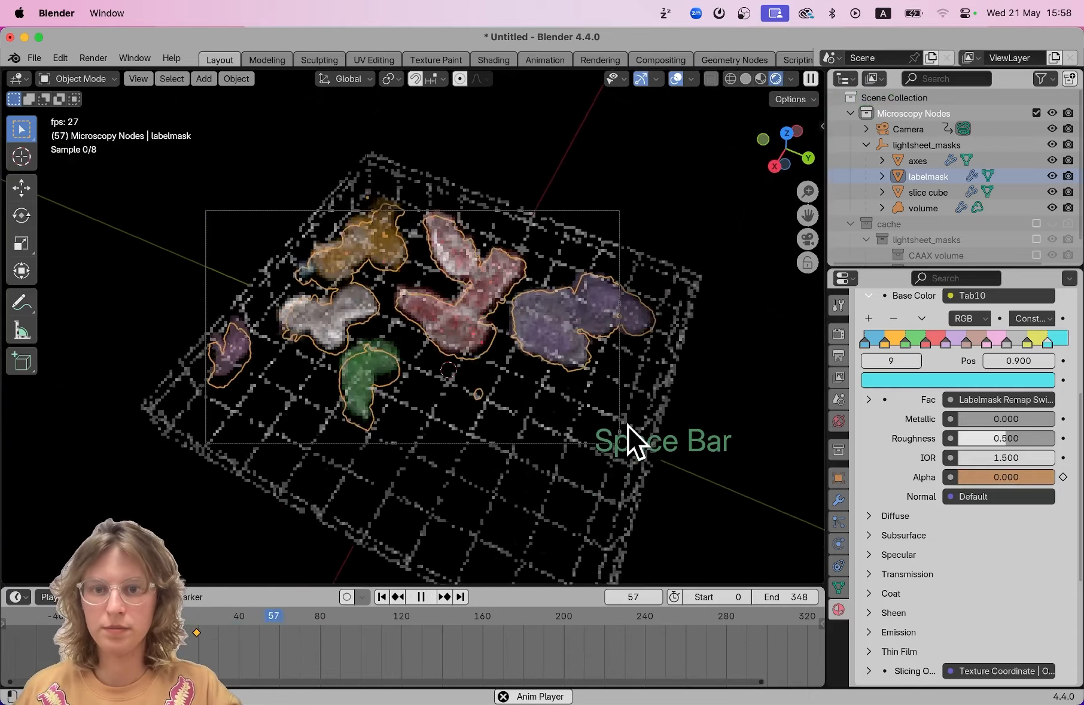